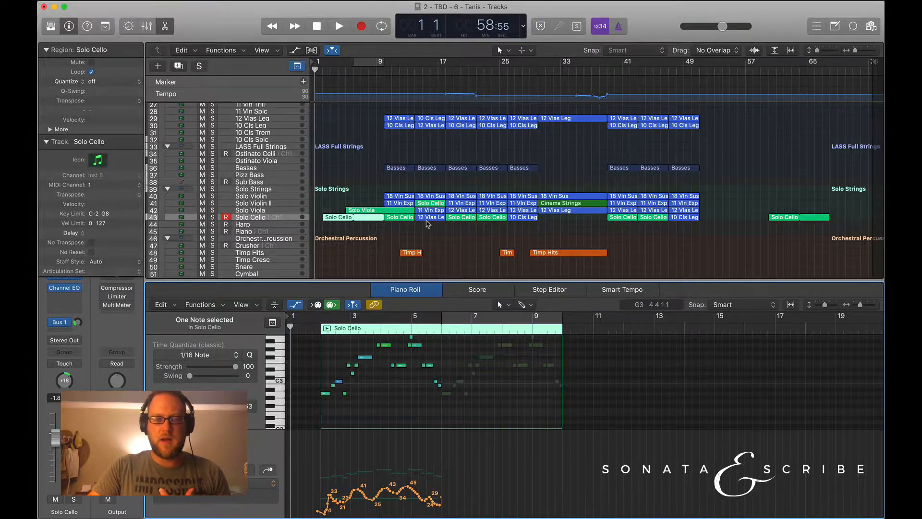
Look over the arrangement from the winds to the drum tracks, with the playhead placed at bar 6.
{"action": "scroll", "coordinate": [427, 224], "scroll_direction": "up", "scroll_amount": 4}
{"action": "scroll", "coordinate": [427, 224], "scroll_direction": "up", "scroll_amount": 9}
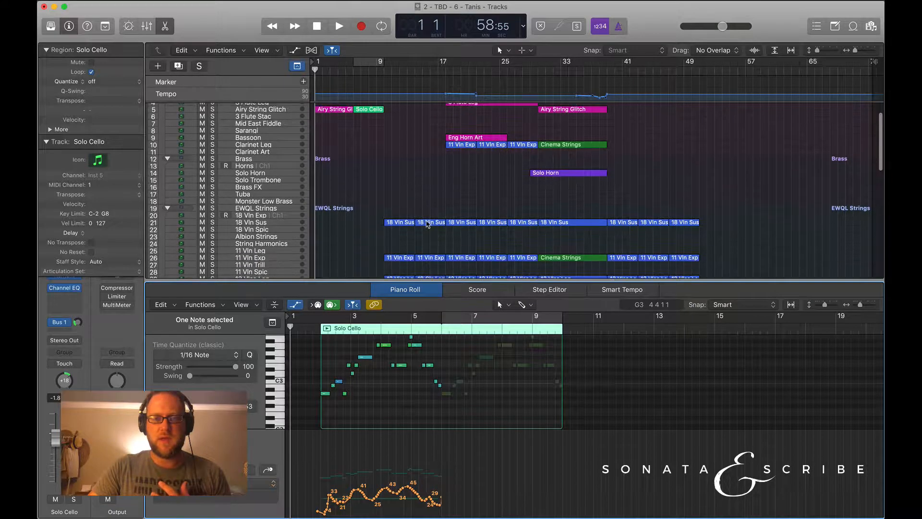
{"action": "scroll", "coordinate": [427, 223], "scroll_direction": "down", "scroll_amount": 12}
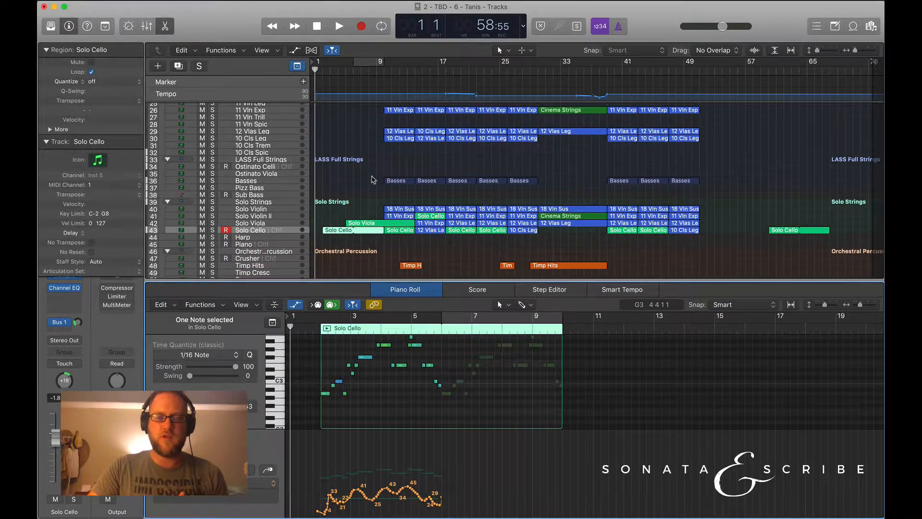
{"action": "scroll", "coordinate": [374, 180], "scroll_direction": "down", "scroll_amount": 4}
{"action": "scroll", "coordinate": [370, 166], "scroll_direction": "up", "scroll_amount": 7}
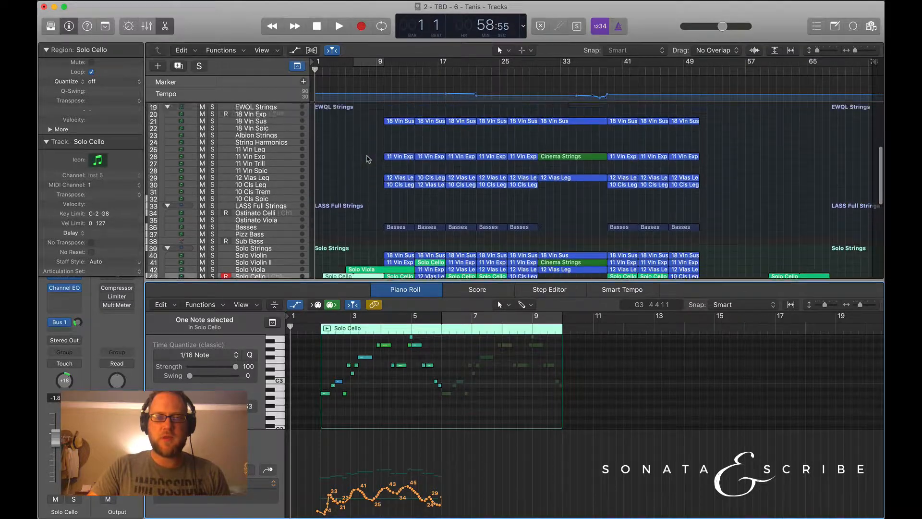
{"action": "left_click", "coordinate": [352, 71]}
{"action": "scroll", "coordinate": [394, 202], "scroll_direction": "down", "scroll_amount": 6}
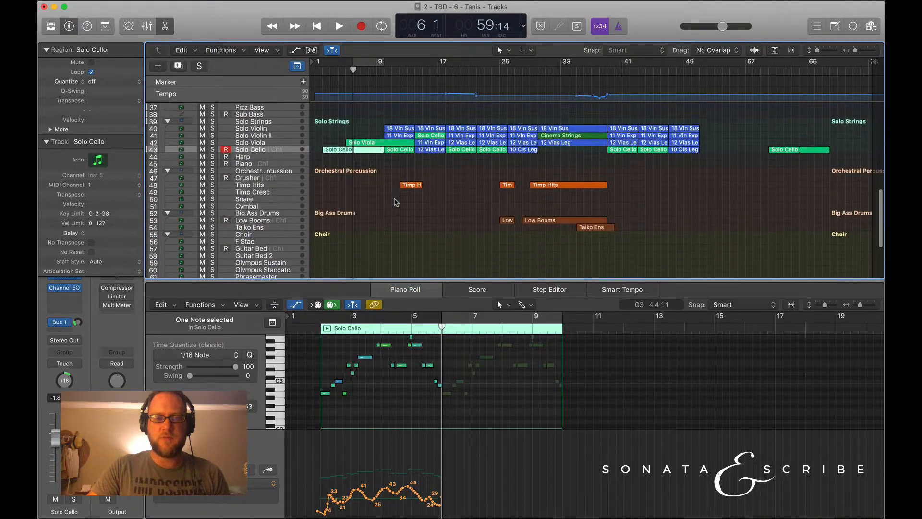
Move the playhead to bar 10, review the string and percussion regions around it, and start playback.
{"action": "scroll", "coordinate": [396, 202], "scroll_direction": "up", "scroll_amount": 3}
{"action": "left_click", "coordinate": [384, 71]}
{"action": "scroll", "coordinate": [384, 149], "scroll_direction": "up", "scroll_amount": 8}
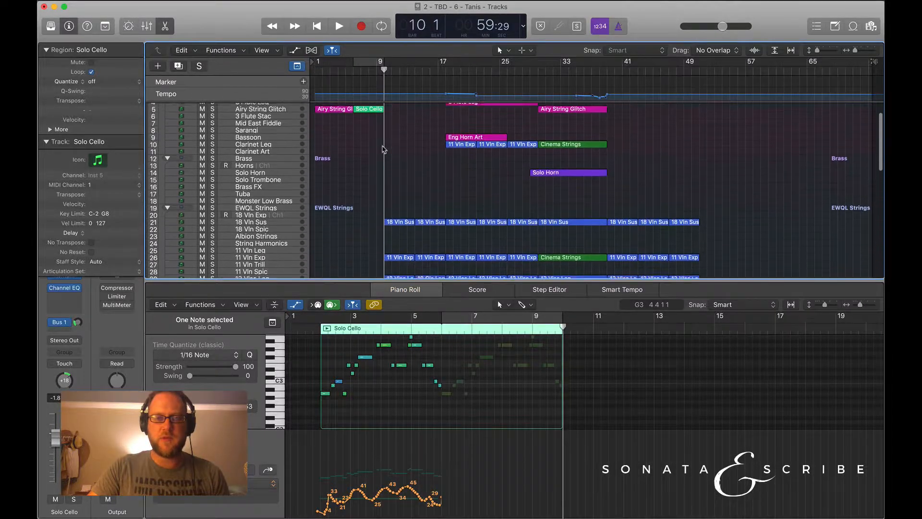
{"action": "scroll", "coordinate": [359, 187], "scroll_direction": "down", "scroll_amount": 6}
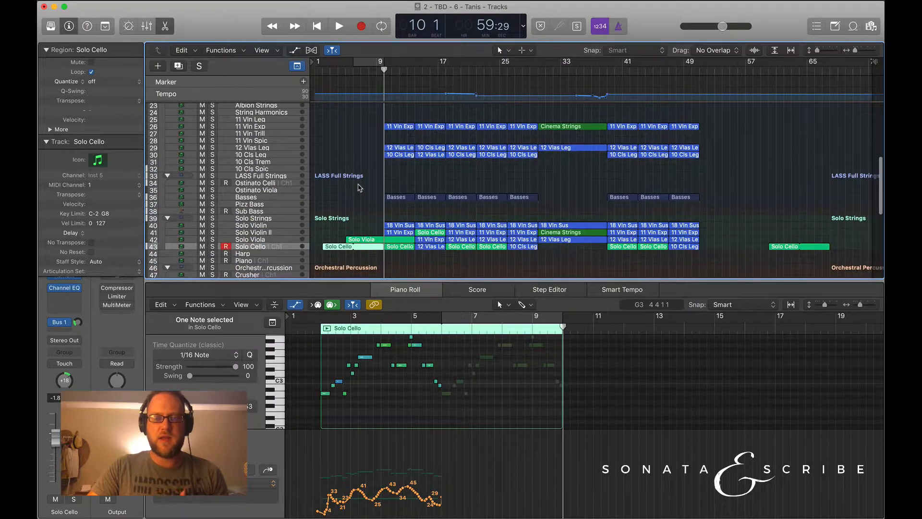
{"action": "scroll", "coordinate": [394, 197], "scroll_direction": "down", "scroll_amount": 3}
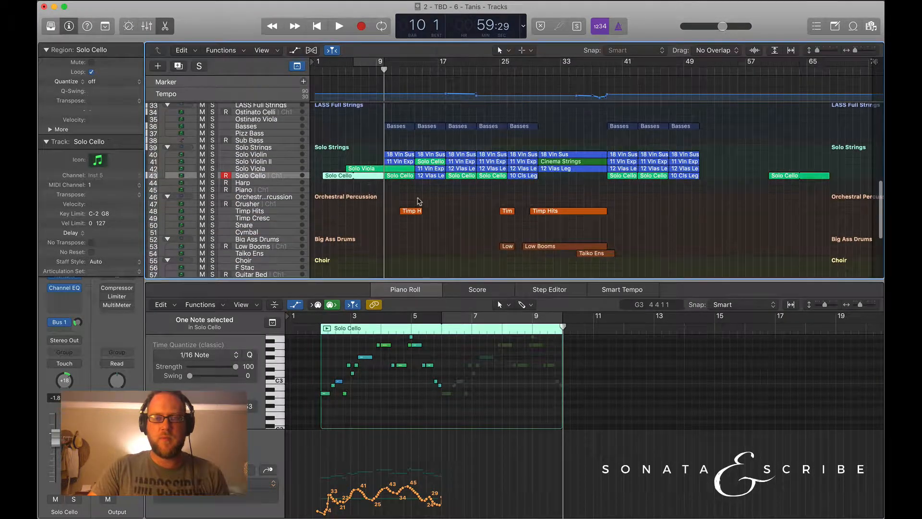
{"action": "scroll", "coordinate": [408, 197], "scroll_direction": "up", "scroll_amount": 3}
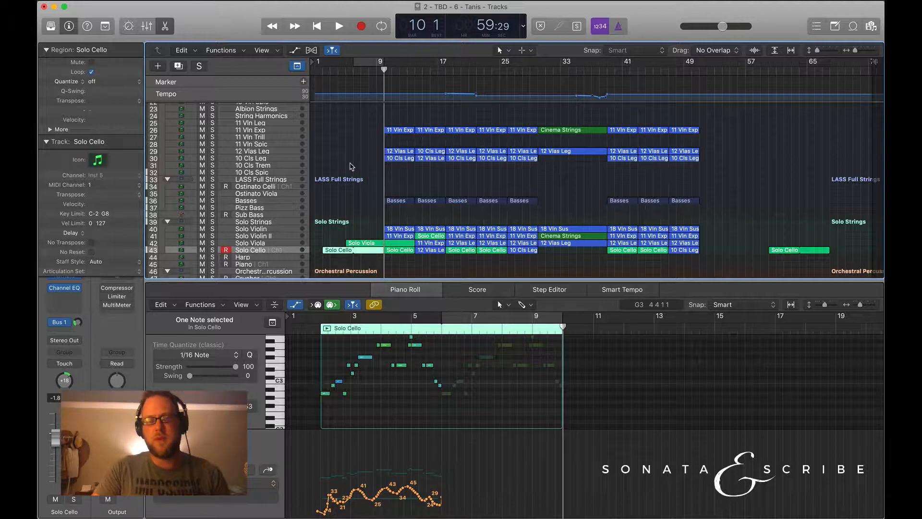
{"action": "key", "text": "space"}
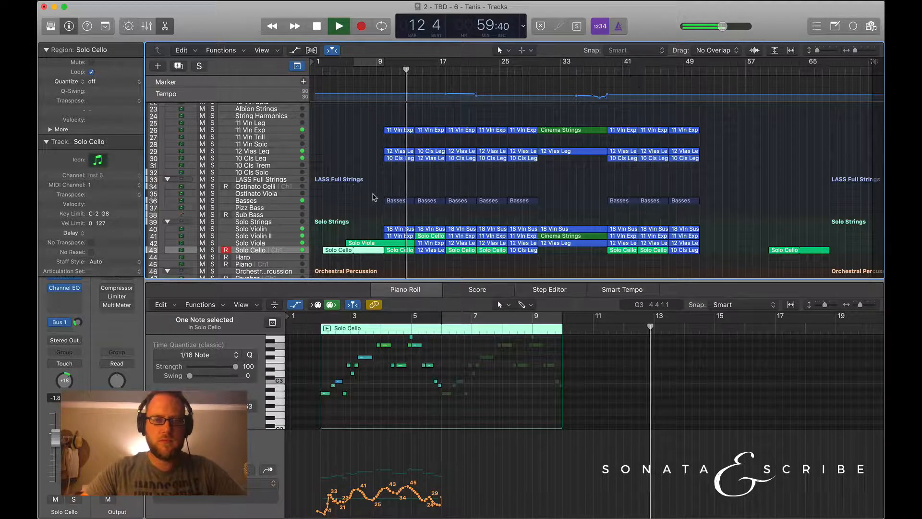
Show the mixer and follow the active tracks across all instrument sections during playback, stopping at bar 18.
{"action": "scroll", "coordinate": [370, 194], "scroll_direction": "up", "scroll_amount": 3}
{"action": "key", "text": "x"}
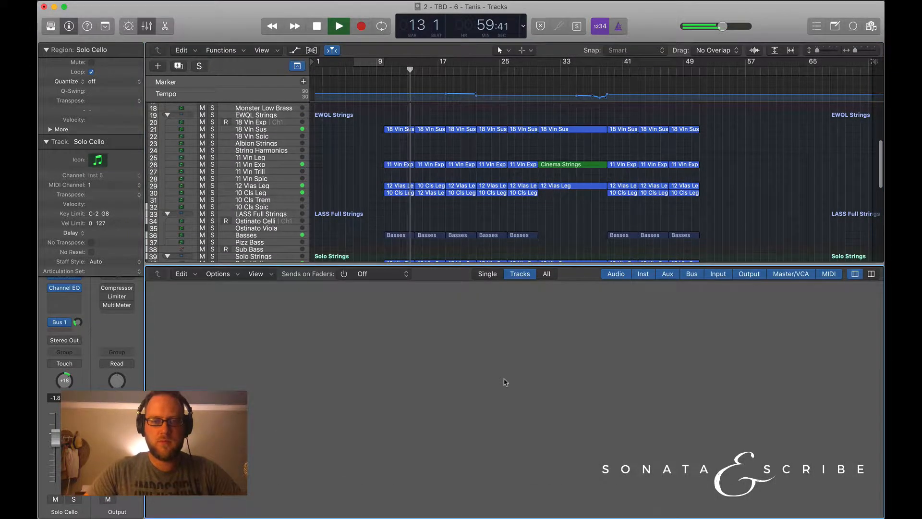
{"action": "scroll", "coordinate": [482, 408], "scroll_direction": "up", "scroll_amount": 4}
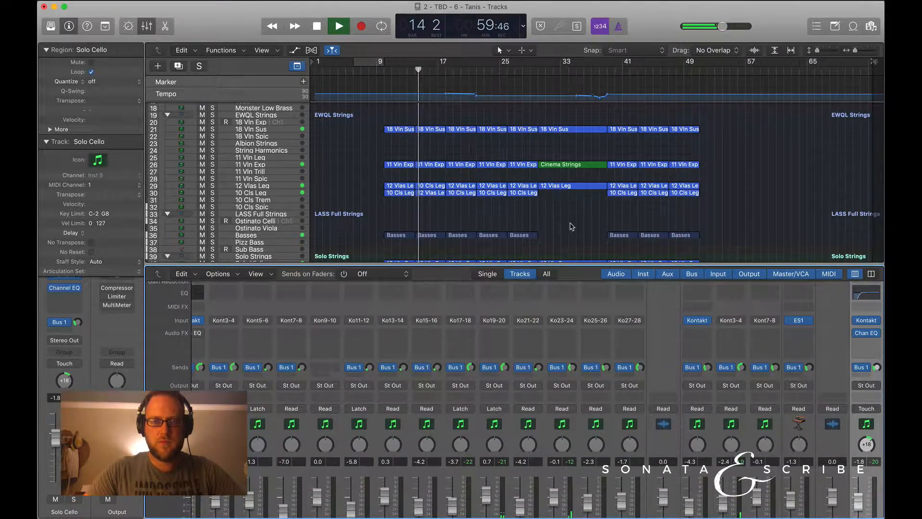
{"action": "scroll", "coordinate": [572, 226], "scroll_direction": "down", "scroll_amount": 5}
{"action": "scroll", "coordinate": [571, 225], "scroll_direction": "down", "scroll_amount": 6}
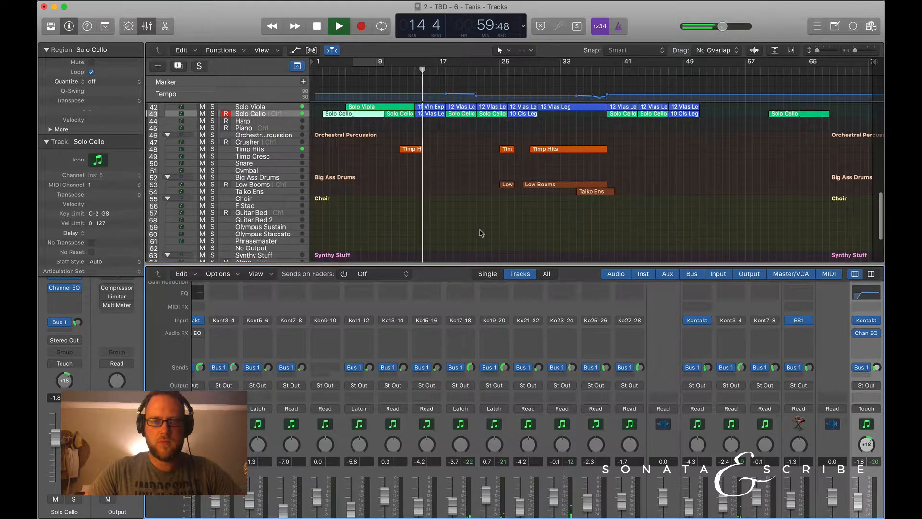
{"action": "scroll", "coordinate": [481, 233], "scroll_direction": "up", "scroll_amount": 8}
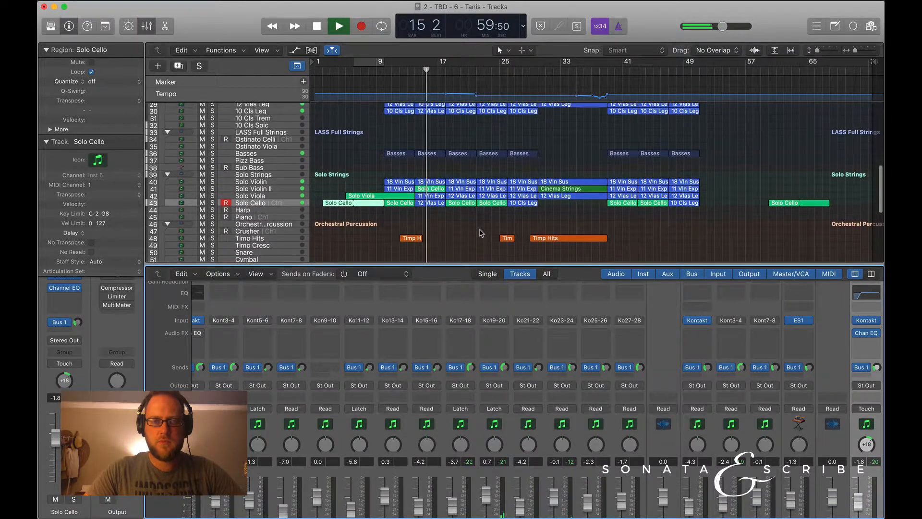
{"action": "scroll", "coordinate": [482, 233], "scroll_direction": "up", "scroll_amount": 11}
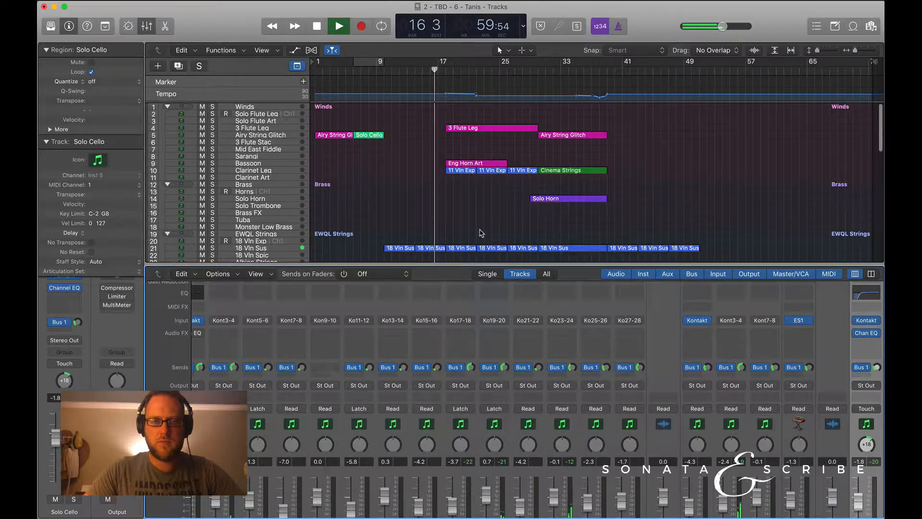
{"action": "scroll", "coordinate": [482, 233], "scroll_direction": "down", "scroll_amount": 1}
{"action": "scroll", "coordinate": [482, 233], "scroll_direction": "down", "scroll_amount": 5}
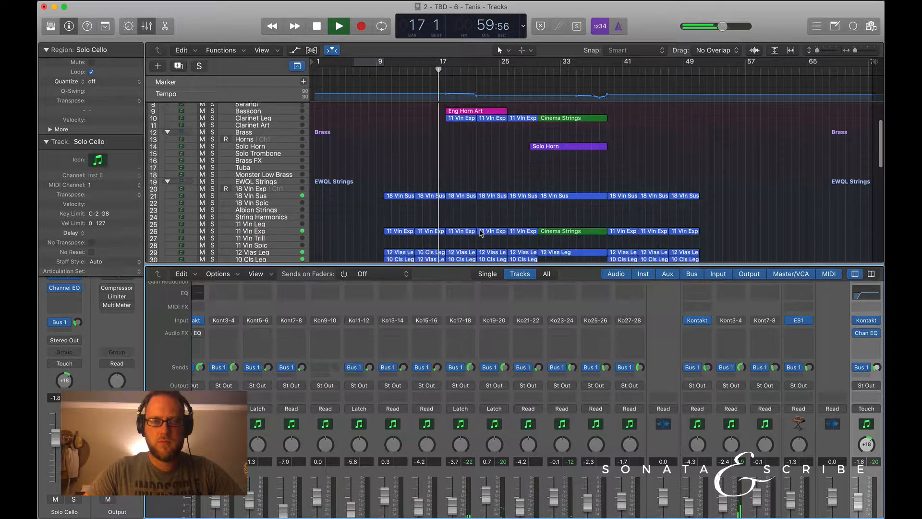
{"action": "scroll", "coordinate": [482, 233], "scroll_direction": "down", "scroll_amount": 5}
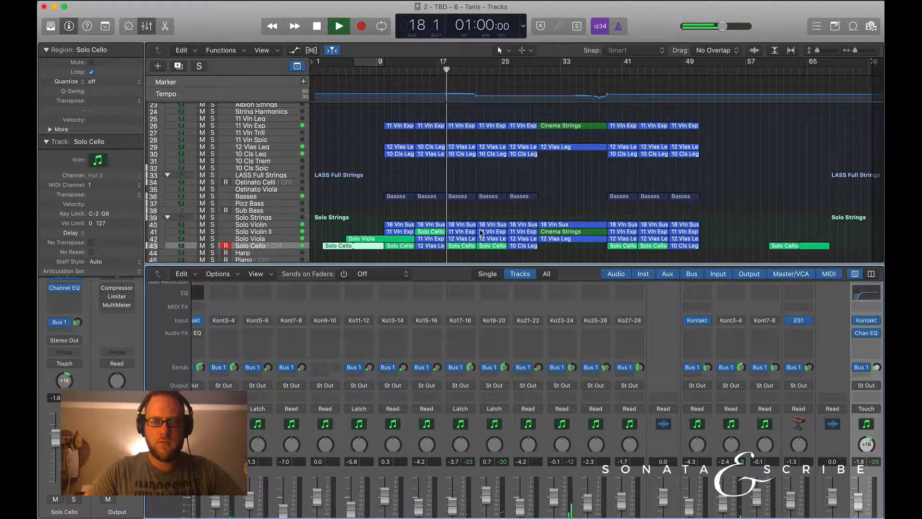
{"action": "key", "text": "space"}
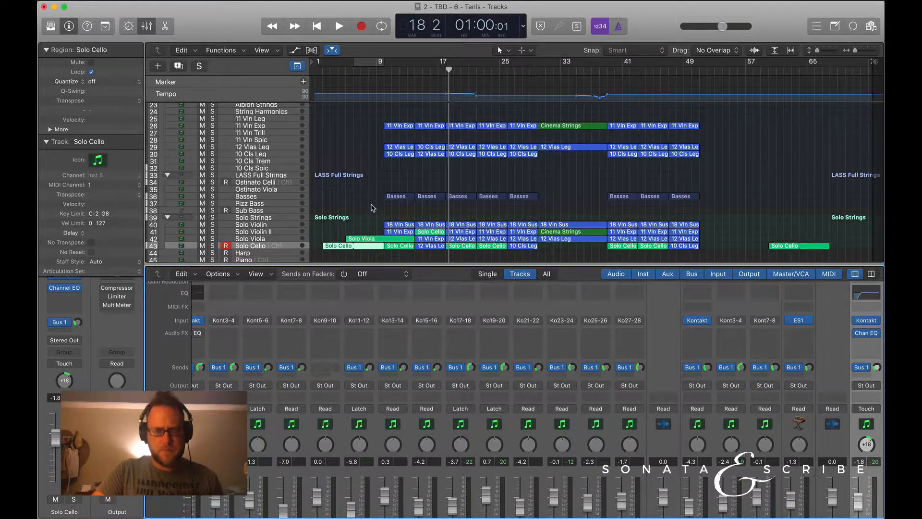
Open the first Solo Cello region in the Piano Roll with the playhead at bar 2, and solo its track.
{"action": "scroll", "coordinate": [373, 207], "scroll_direction": "down", "scroll_amount": 5}
{"action": "left_click", "coordinate": [372, 232]}
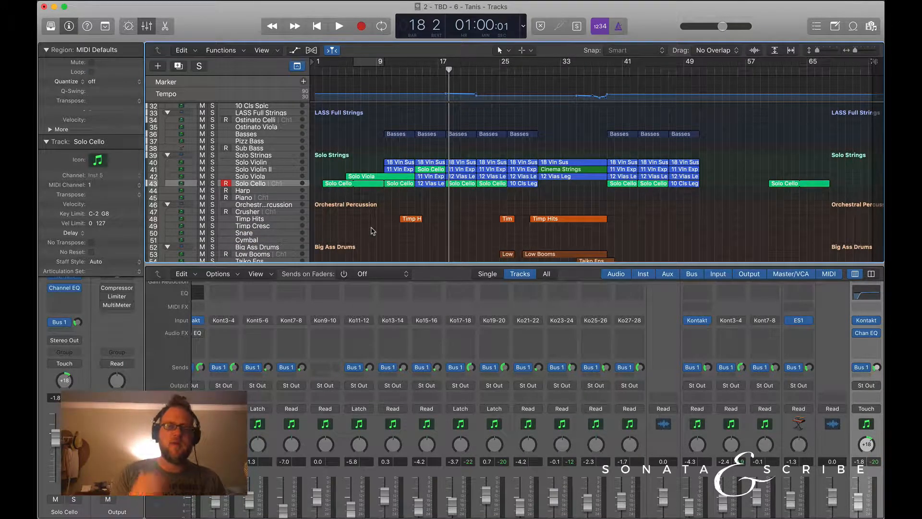
{"action": "left_click", "coordinate": [339, 185]}
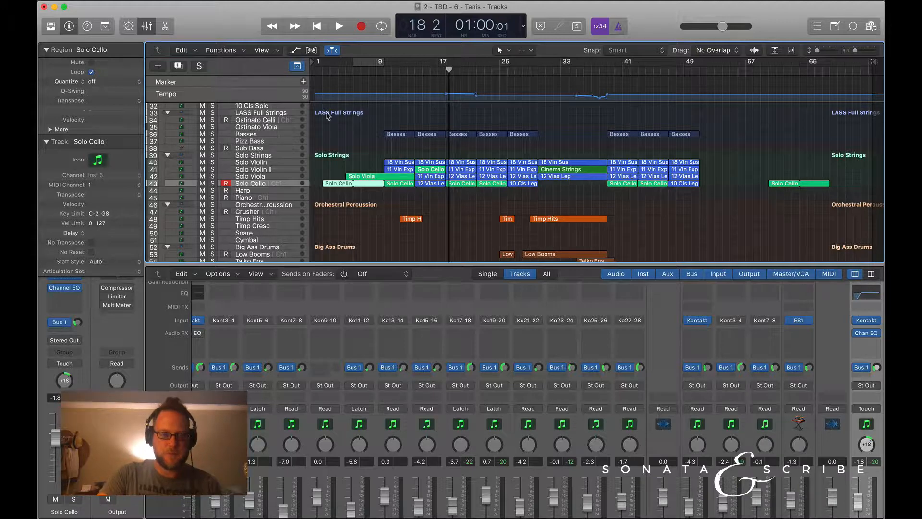
{"action": "left_click", "coordinate": [322, 70]}
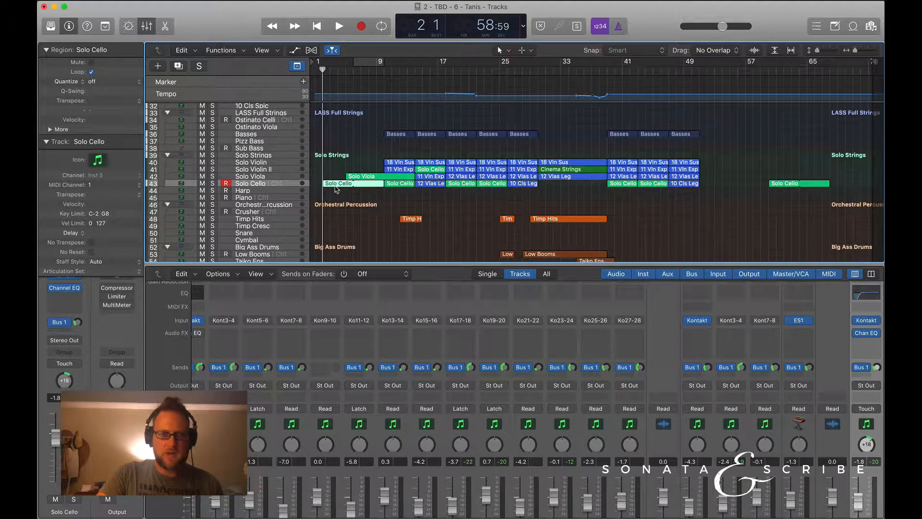
{"action": "double_click", "coordinate": [336, 185]}
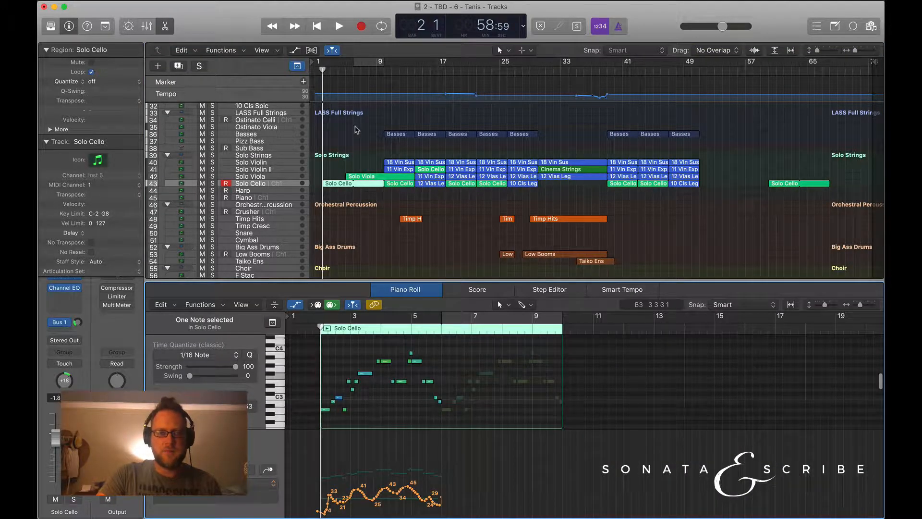
{"action": "key", "text": "s"}
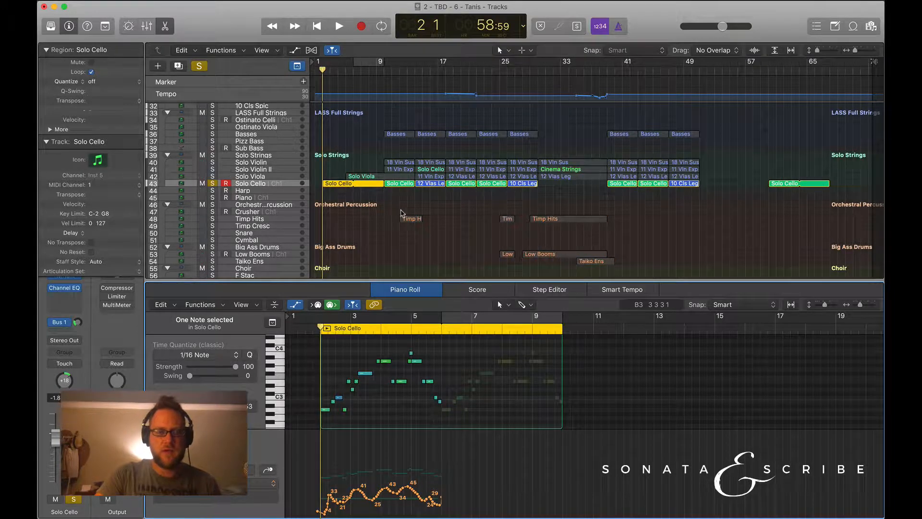
Examine the Solo Cello region's melody notes, automation curve and the long low note below them in the Piano Roll.
{"action": "scroll", "coordinate": [393, 328], "scroll_direction": "down", "scroll_amount": 3}
{"action": "scroll", "coordinate": [393, 395], "scroll_direction": "up", "scroll_amount": 5}
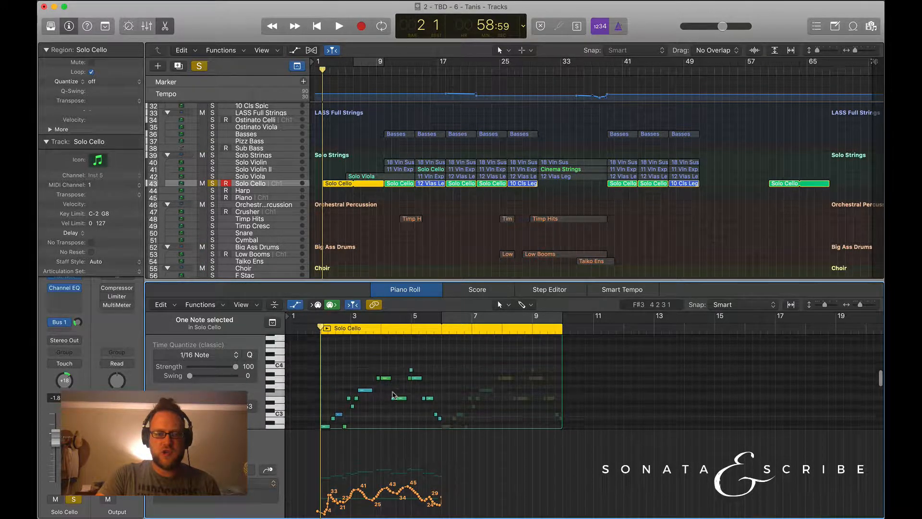
{"action": "scroll", "coordinate": [394, 394], "scroll_direction": "down", "scroll_amount": 3}
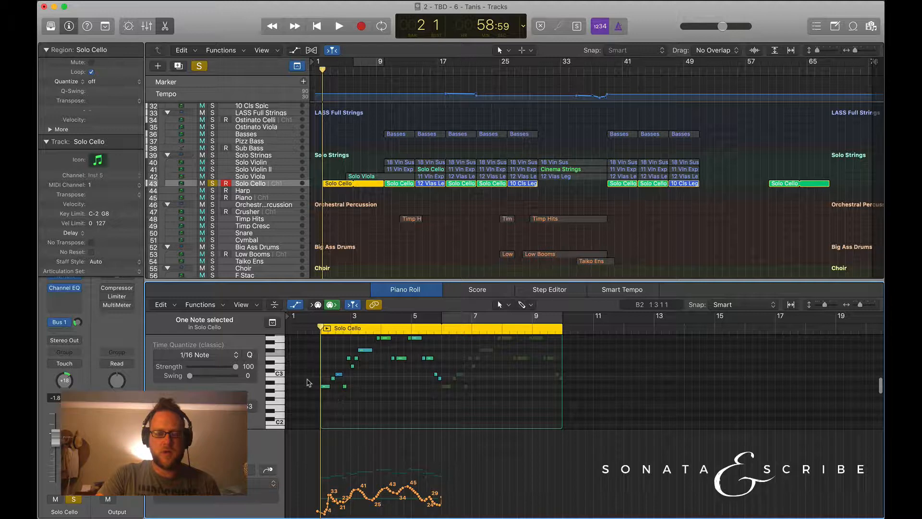
{"action": "scroll", "coordinate": [305, 386], "scroll_direction": "up", "scroll_amount": 1}
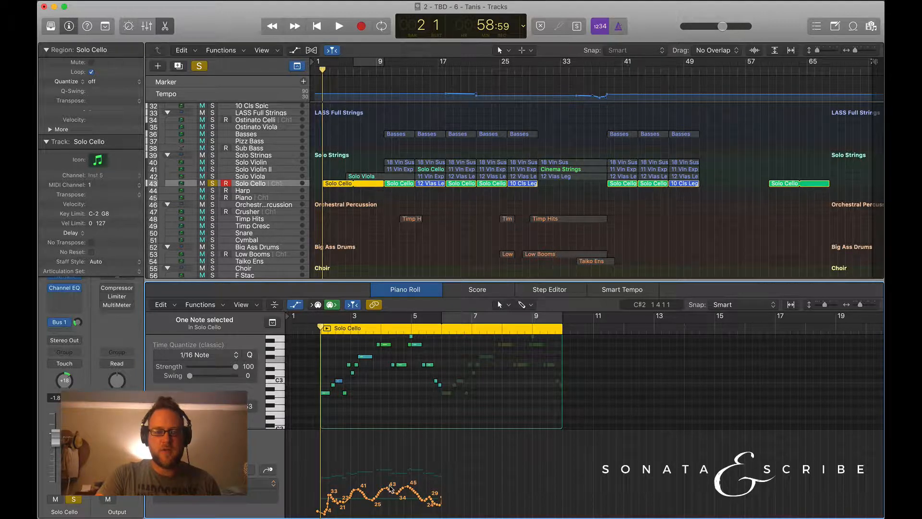
{"action": "scroll", "coordinate": [373, 404], "scroll_direction": "down", "scroll_amount": 10}
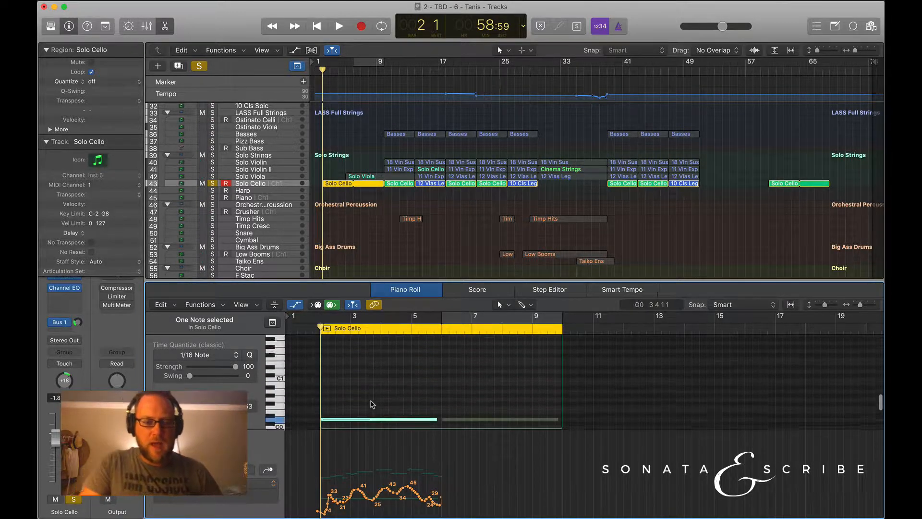
{"action": "scroll", "coordinate": [372, 404], "scroll_direction": "down", "scroll_amount": 4}
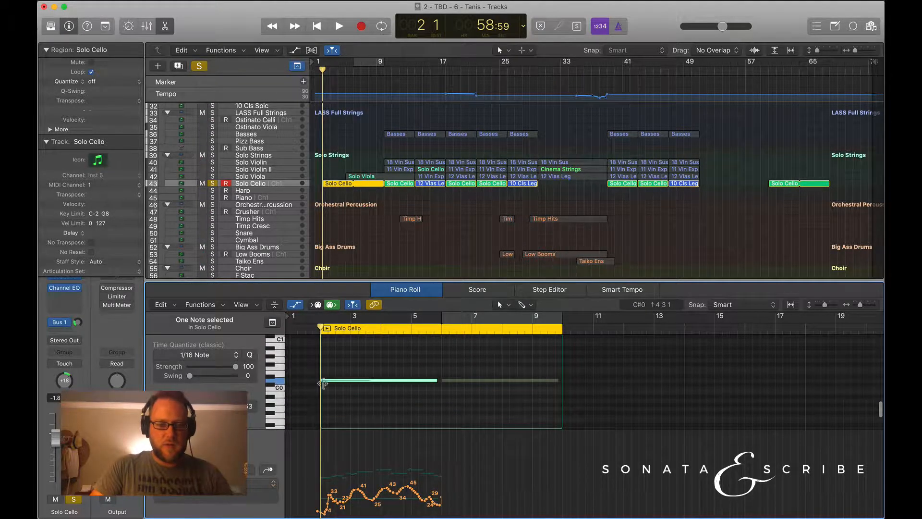
{"action": "scroll", "coordinate": [321, 388], "scroll_direction": "up", "scroll_amount": 15}
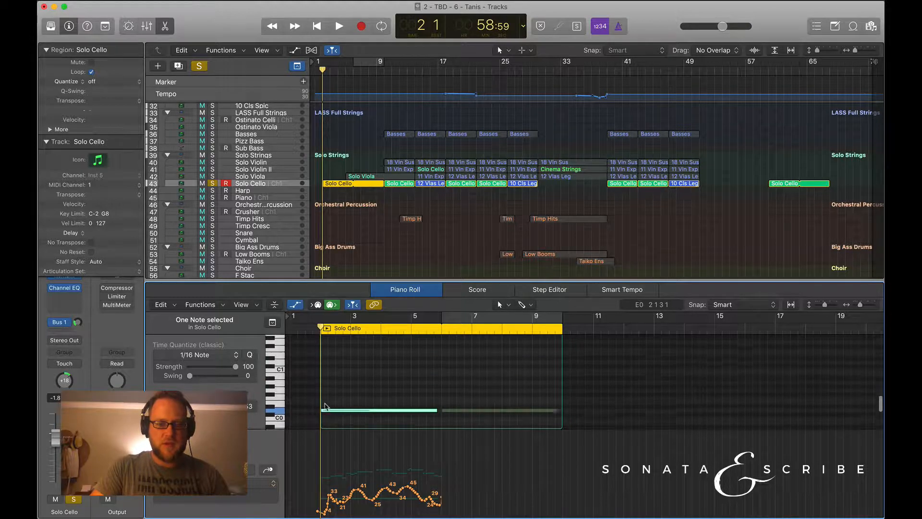
{"action": "scroll", "coordinate": [323, 406], "scroll_direction": "down", "scroll_amount": 1}
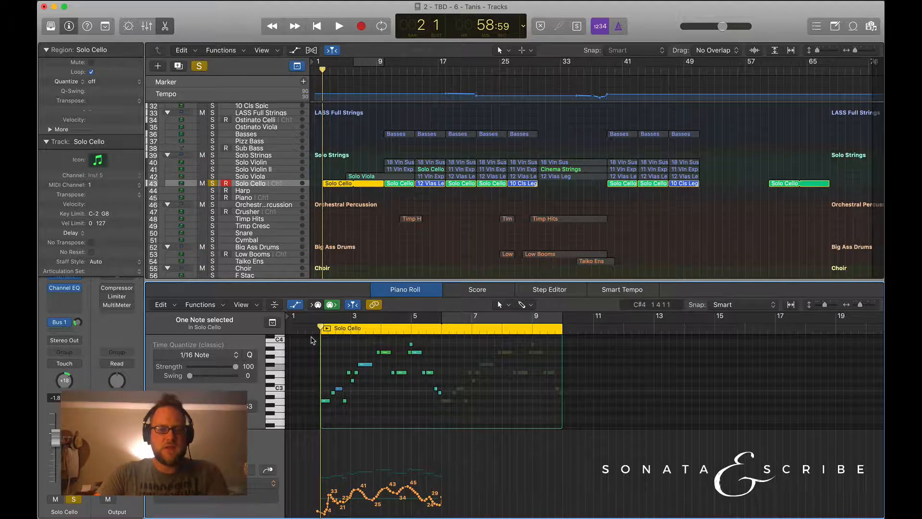
Play the soloed cello line from bar 2 to bar 6, and return the playhead to bar 2.
{"action": "key", "text": "space"}
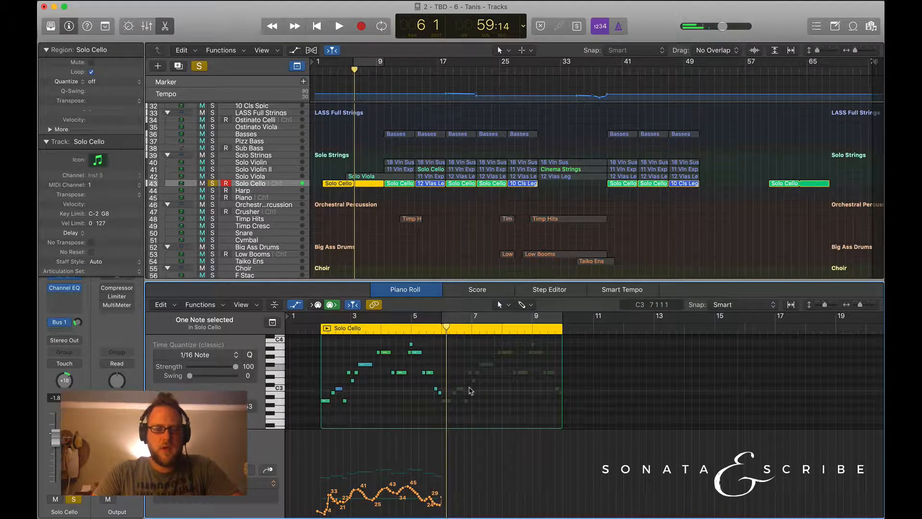
{"action": "scroll", "coordinate": [381, 401], "scroll_direction": "down", "scroll_amount": 2}
{"action": "scroll", "coordinate": [383, 401], "scroll_direction": "up", "scroll_amount": 3}
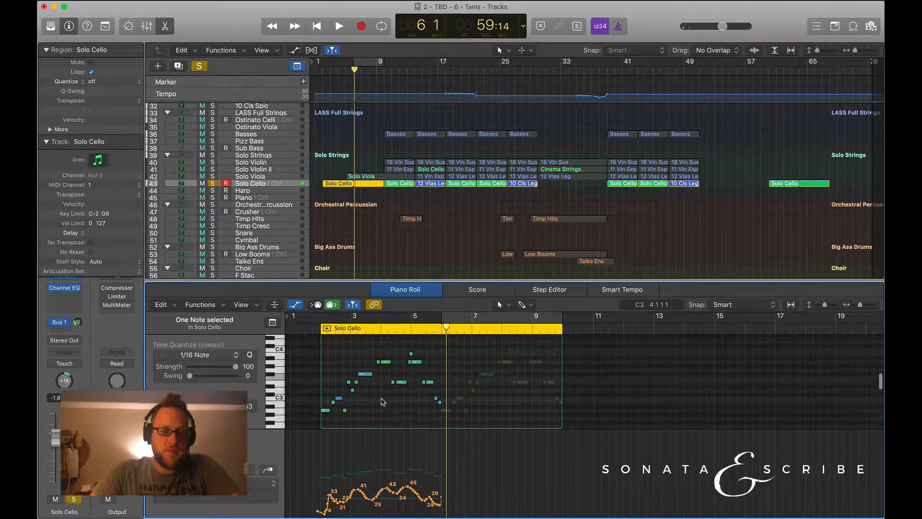
{"action": "left_click", "coordinate": [314, 331]}
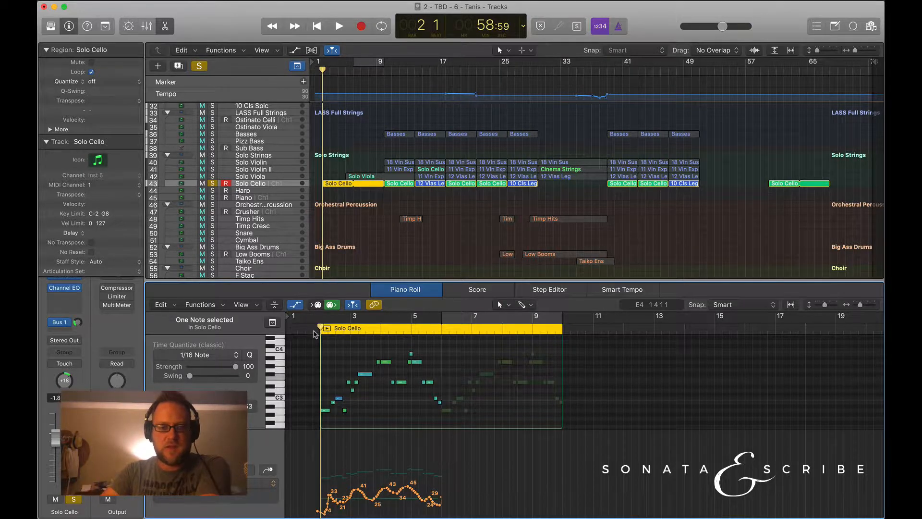
Show the mixer and inspect the Solo Cello channel strip's instrument, effects, send and pan settings.
{"action": "key", "text": "x"}
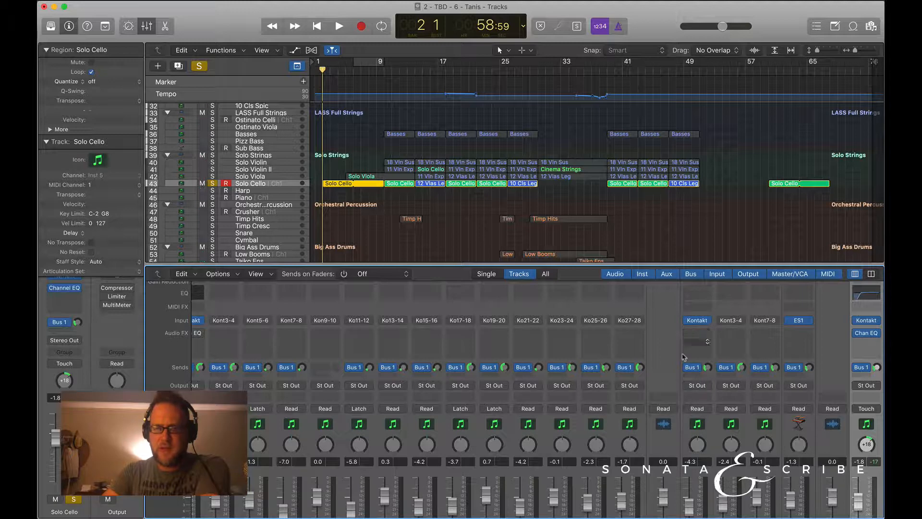
{"action": "scroll", "coordinate": [684, 384], "scroll_direction": "down", "scroll_amount": 5}
{"action": "scroll", "coordinate": [624, 369], "scroll_direction": "right", "scroll_amount": 8}
{"action": "scroll", "coordinate": [600, 360], "scroll_direction": "up", "scroll_amount": 3}
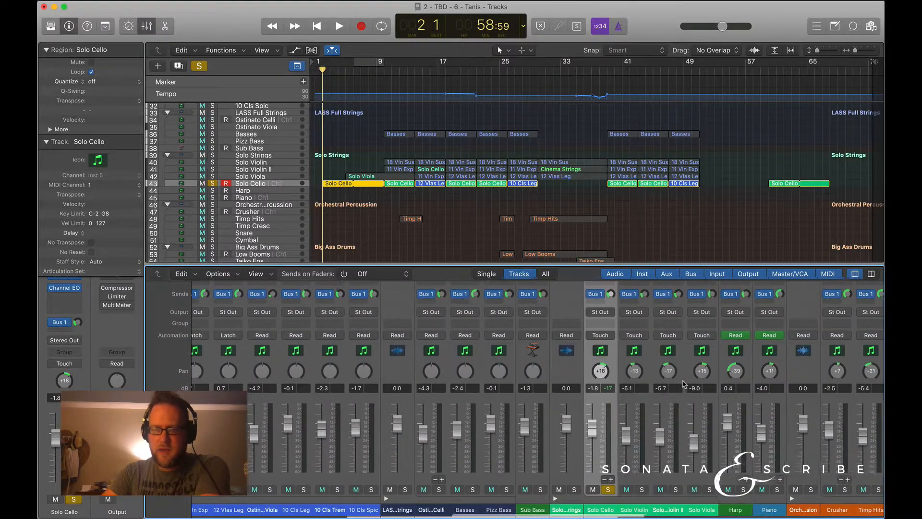
{"action": "scroll", "coordinate": [586, 332], "scroll_direction": "up", "scroll_amount": 1}
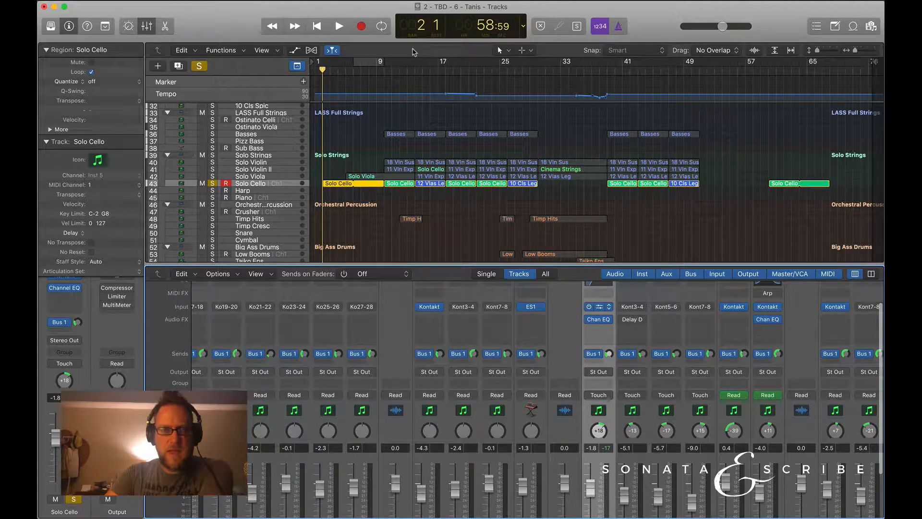
Show the Solo Cello track's Kontakt instrument, move its window clear of the tracks, and bring the Modern Cello's articulation settings into view.
{"action": "key", "text": "v"}
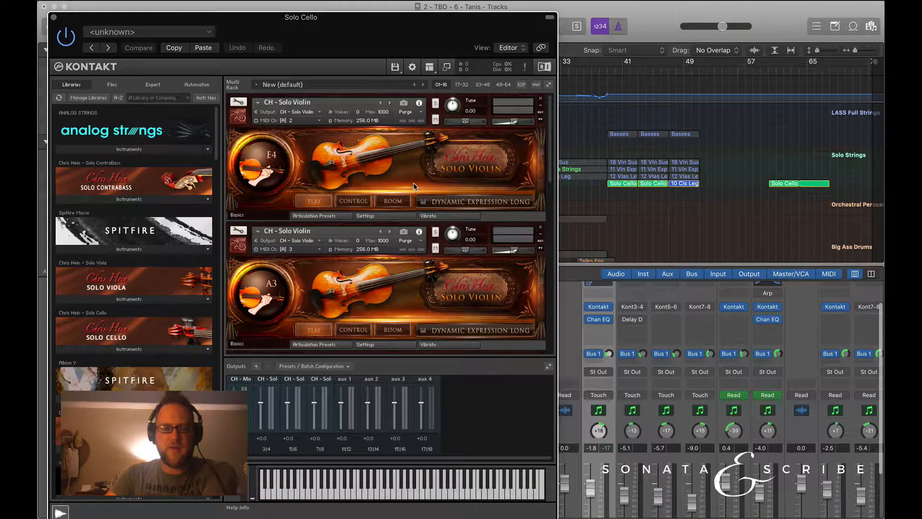
{"action": "left_click_drag", "start_coordinate": [412, 28], "coordinate": [228, 20]}
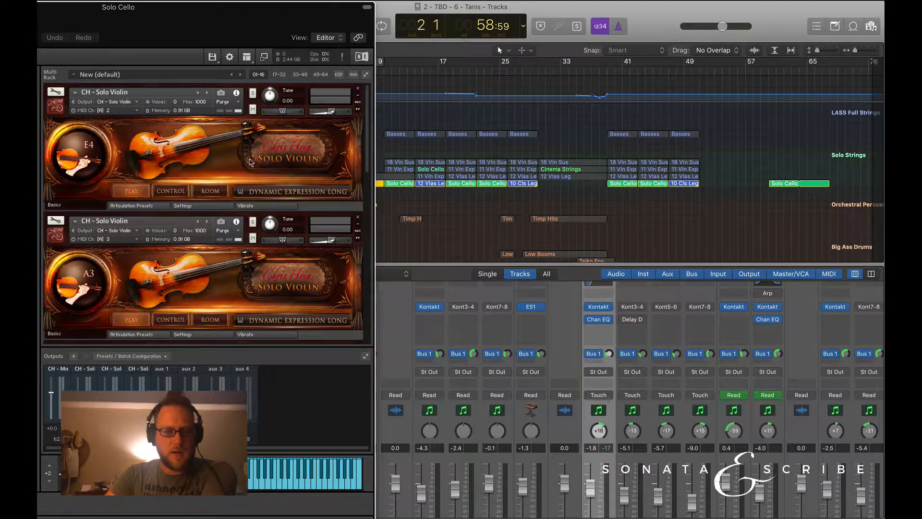
{"action": "scroll", "coordinate": [278, 272], "scroll_direction": "down", "scroll_amount": 10}
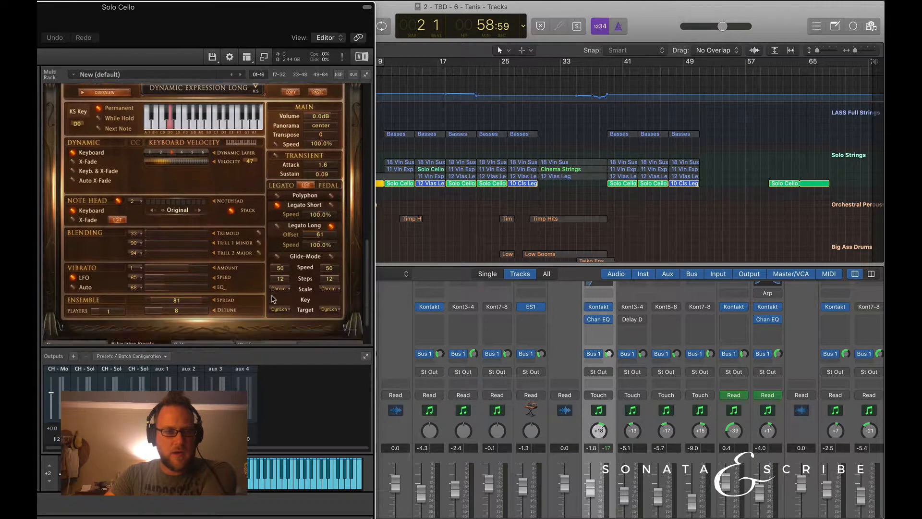
{"action": "scroll", "coordinate": [147, 144], "scroll_direction": "up", "scroll_amount": 2}
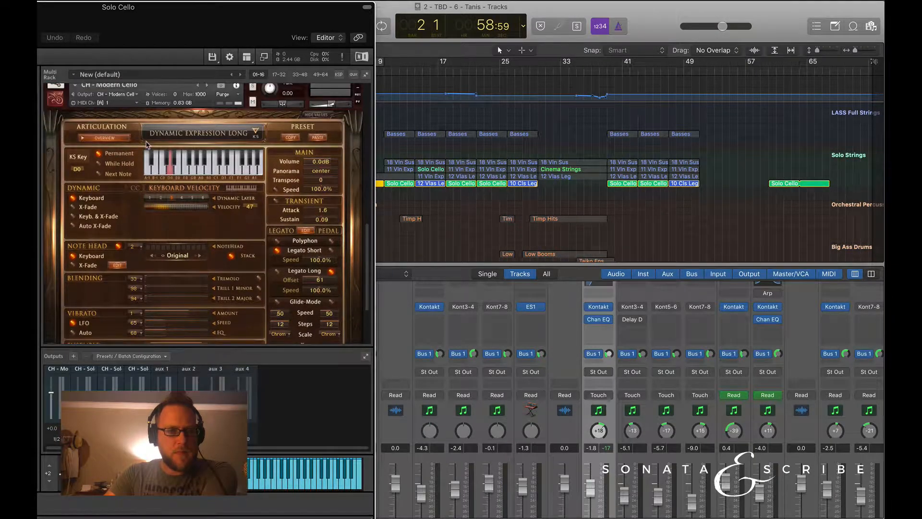
Examine the Modern Cello's articulation overview and key switch assignments, and return to the articulation settings.
{"action": "left_click", "coordinate": [106, 139]}
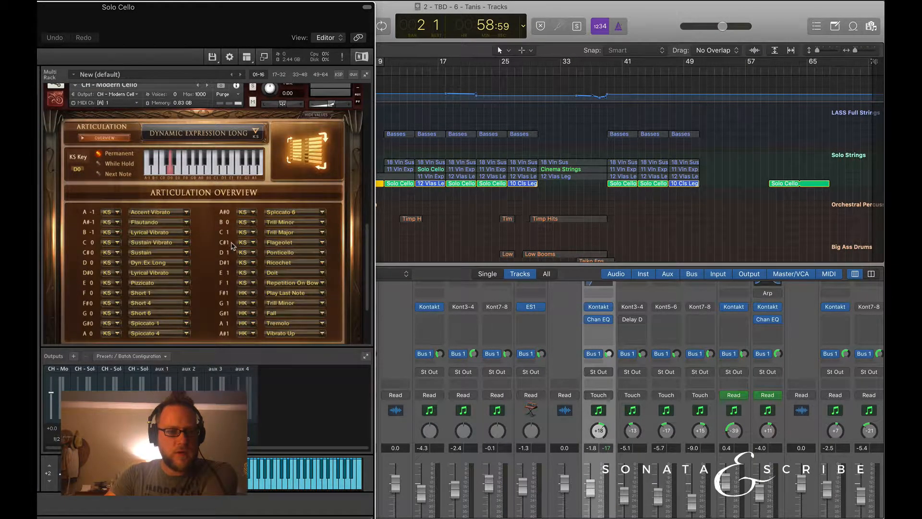
{"action": "scroll", "coordinate": [214, 237], "scroll_direction": "down", "scroll_amount": 3}
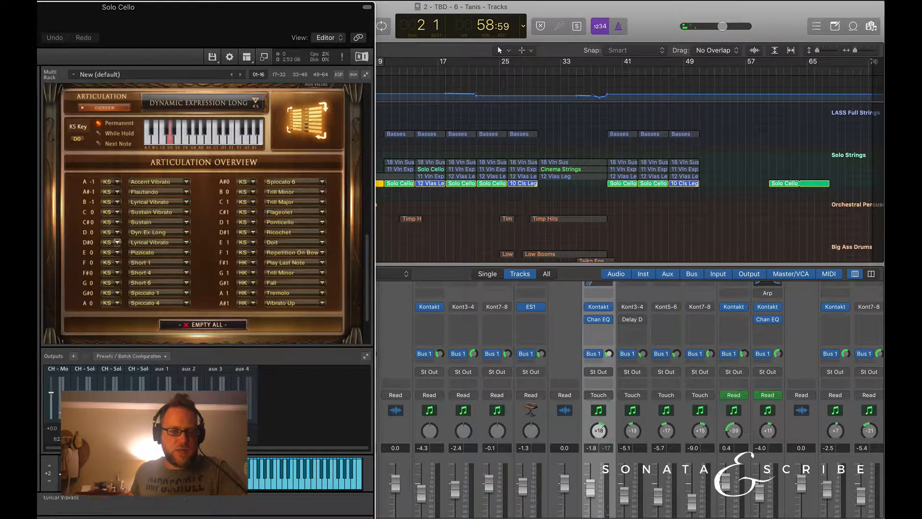
{"action": "left_click", "coordinate": [117, 242]}
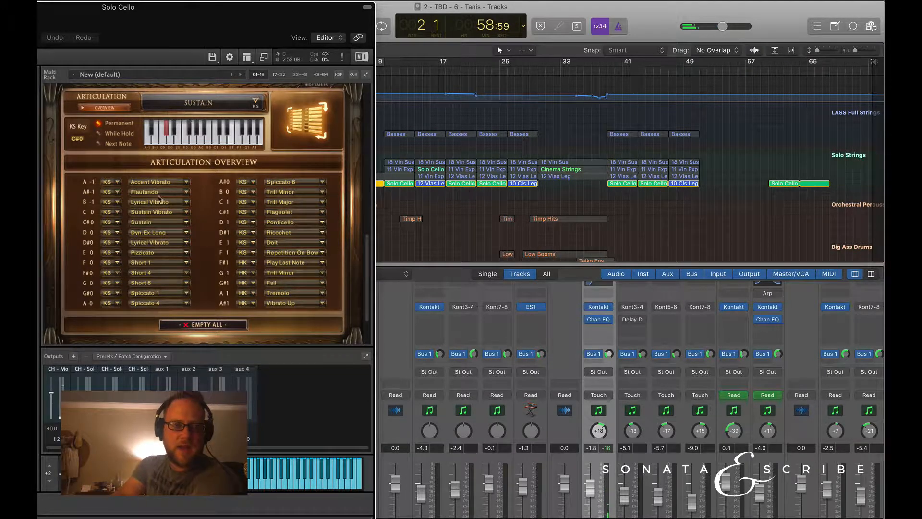
{"action": "scroll", "coordinate": [166, 142], "scroll_direction": "up", "scroll_amount": 3}
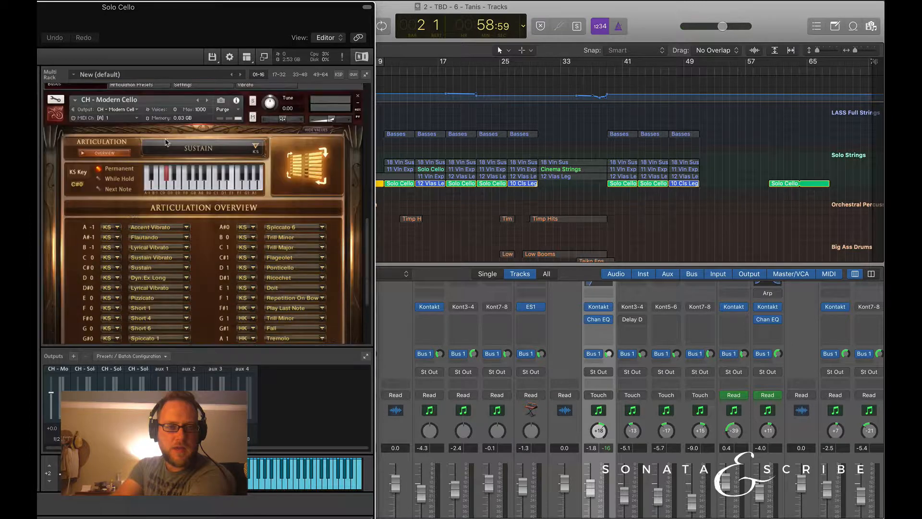
{"action": "left_click", "coordinate": [105, 153]}
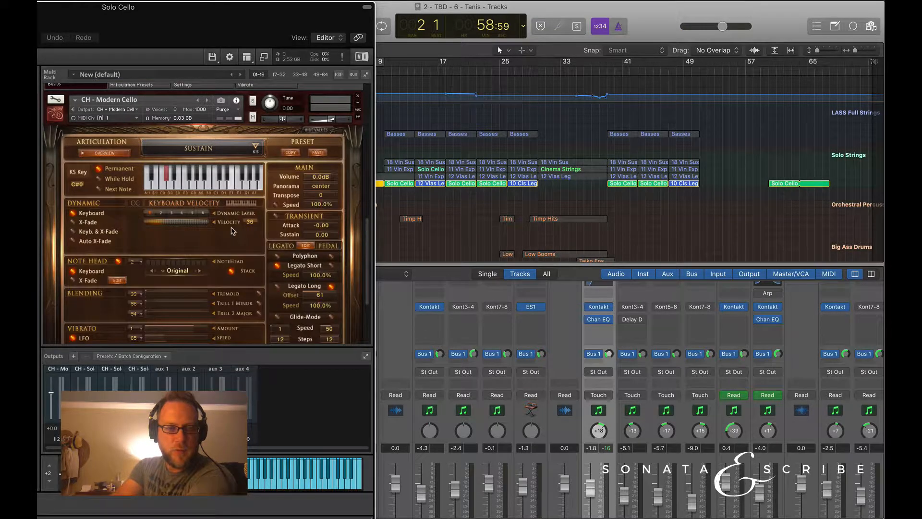
Set the Sustain articulation's legato mode to Legato Long and its pedal mode to Glide-Mode.
{"action": "scroll", "coordinate": [233, 231], "scroll_direction": "down", "scroll_amount": 2}
{"action": "scroll", "coordinate": [306, 239], "scroll_direction": "down", "scroll_amount": 1}
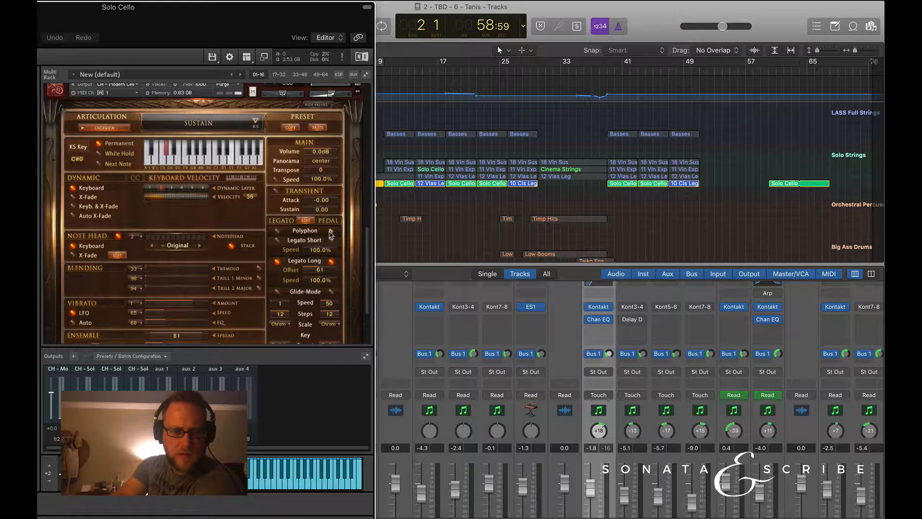
{"action": "left_click", "coordinate": [331, 292]}
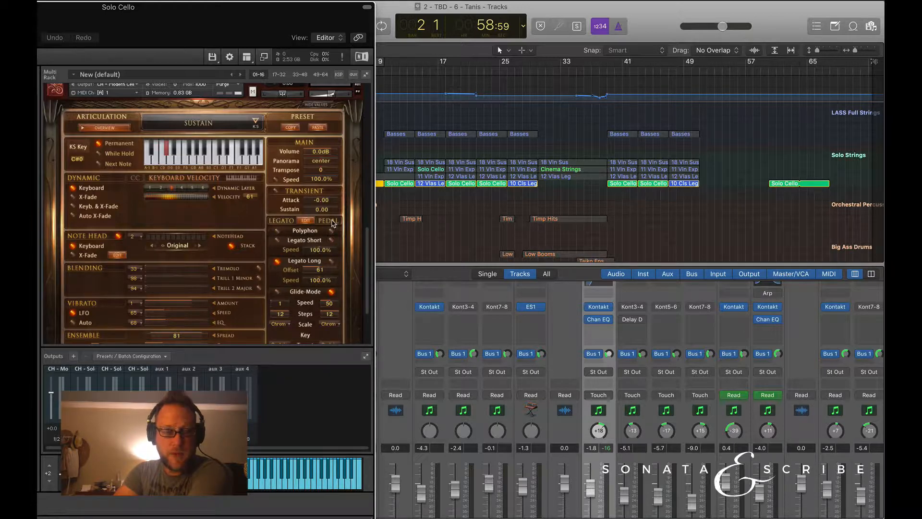
{"action": "scroll", "coordinate": [331, 292], "scroll_direction": "down", "scroll_amount": 2}
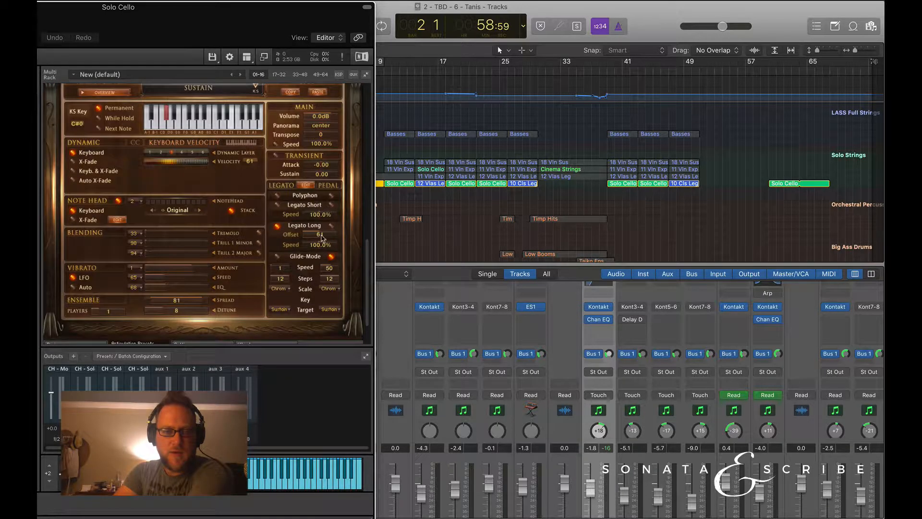
{"action": "left_click", "coordinate": [331, 256]}
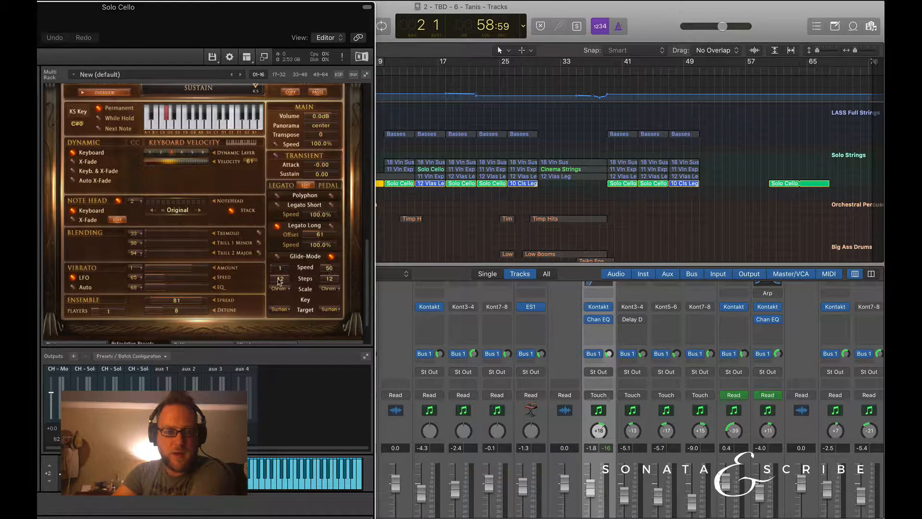
Set the pedal glide to the Major scale with 5 steps, and choose Start note as its key.
{"action": "left_click", "coordinate": [332, 290]}
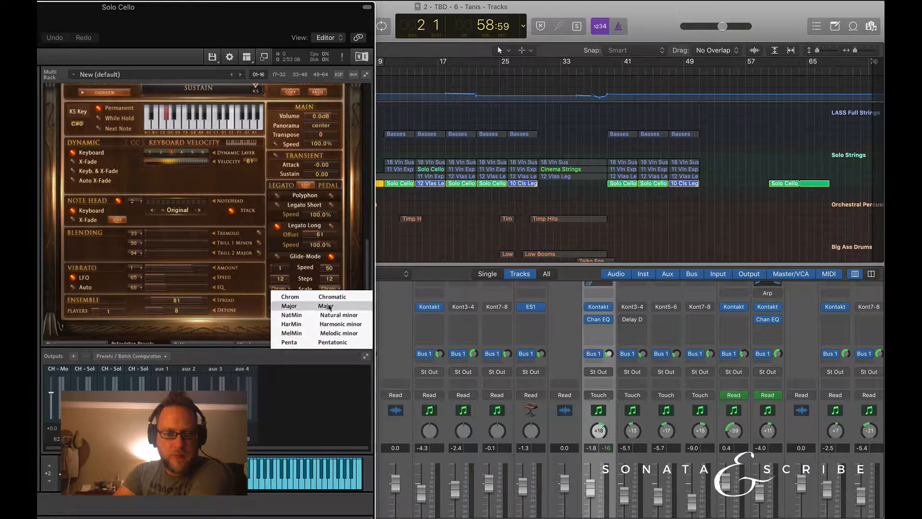
{"action": "left_click", "coordinate": [328, 307]}
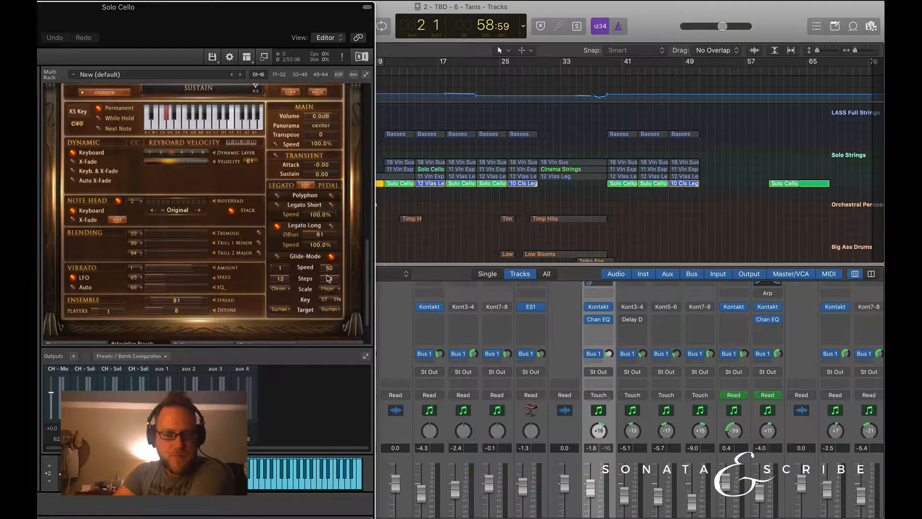
{"action": "mouse_move", "coordinate": [331, 282]}
{"action": "left_mouse_down"}
{"action": "mouse_move", "coordinate": [329, 314]}
{"action": "mouse_move", "coordinate": [327, 298]}
{"action": "left_mouse_up"}
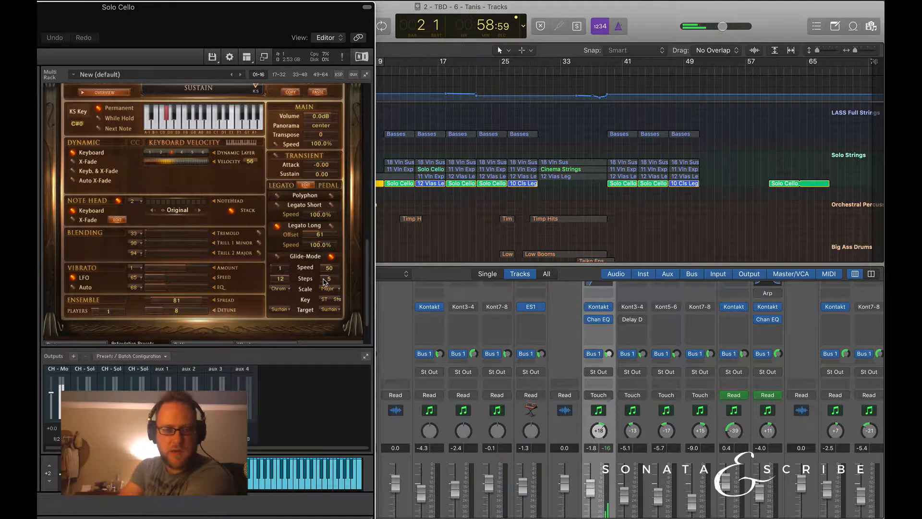
{"action": "left_click", "coordinate": [332, 300]}
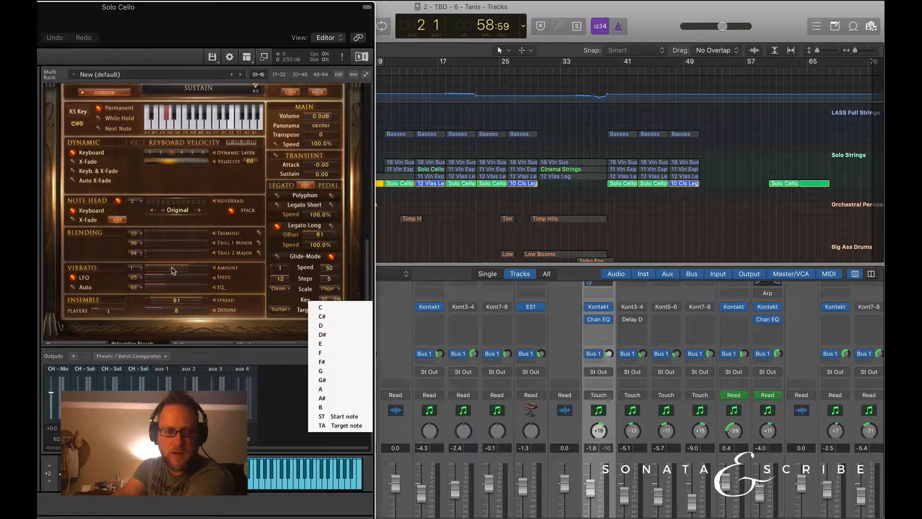
{"action": "left_click", "coordinate": [328, 417]}
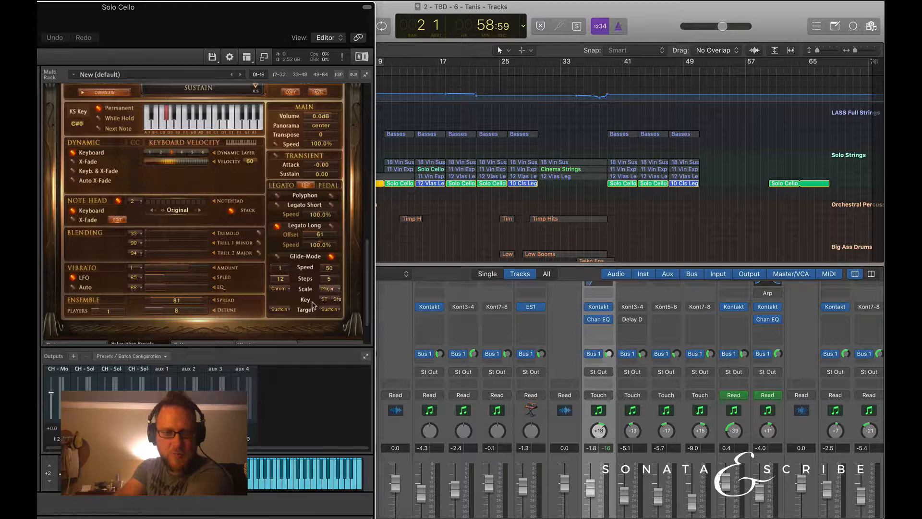
{"action": "left_click", "coordinate": [336, 300]}
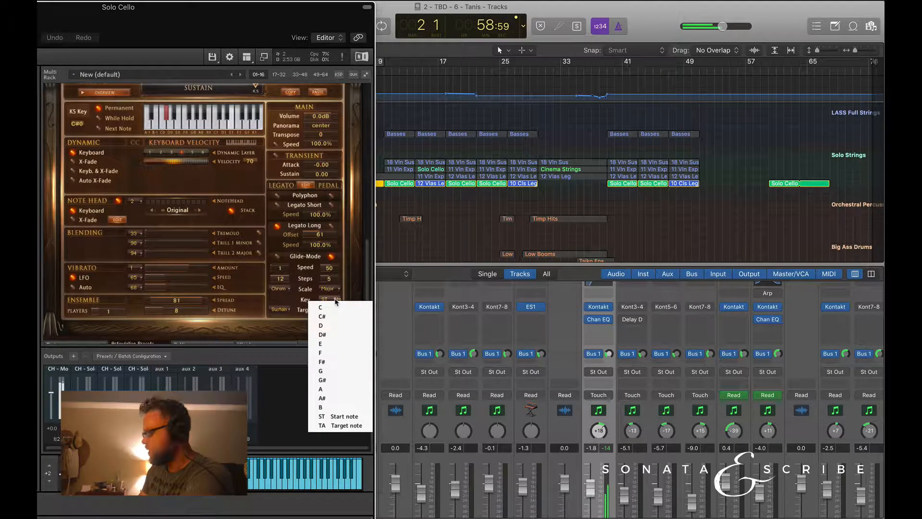
{"action": "left_click", "coordinate": [310, 278]}
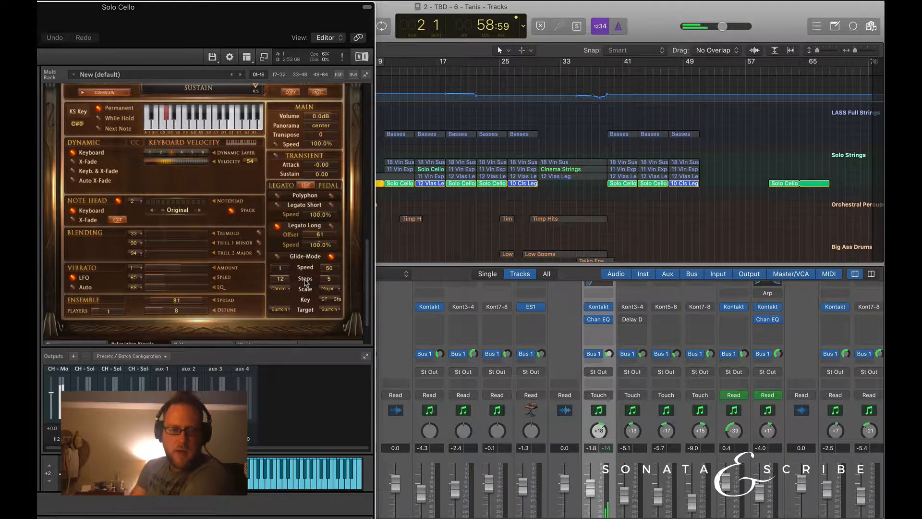
Change the pedal glide to the Natural minor scale with 10 steps.
{"action": "left_click", "coordinate": [329, 289]}
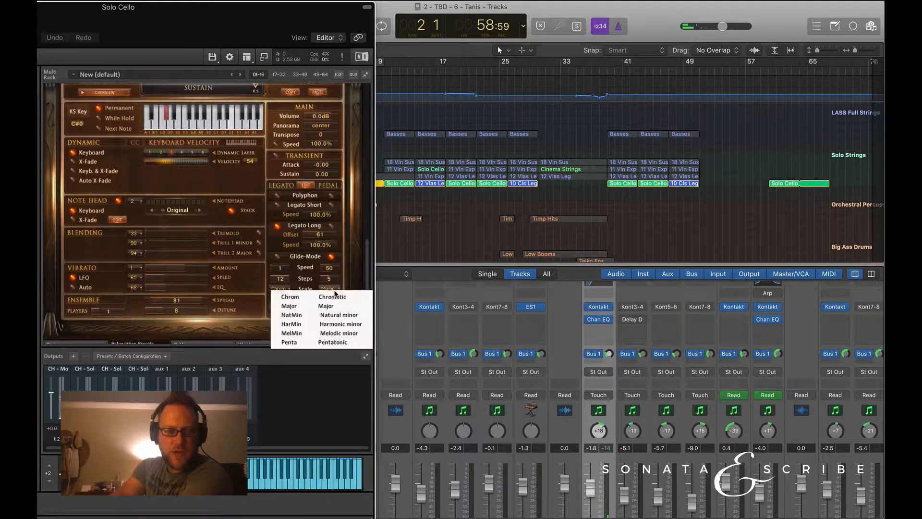
{"action": "left_click", "coordinate": [333, 316]}
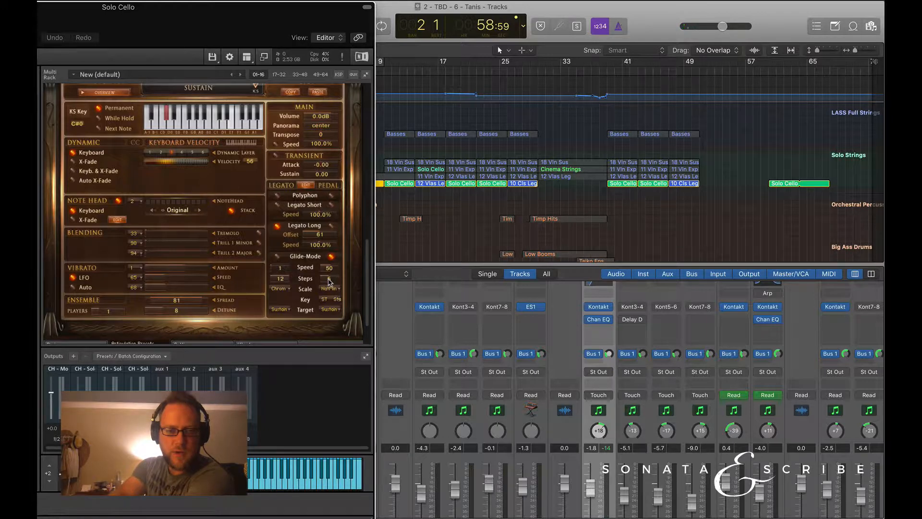
{"action": "scroll", "coordinate": [328, 283], "scroll_direction": "up", "scroll_amount": 3}
{"action": "scroll", "coordinate": [339, 285], "scroll_direction": "up", "scroll_amount": 1}
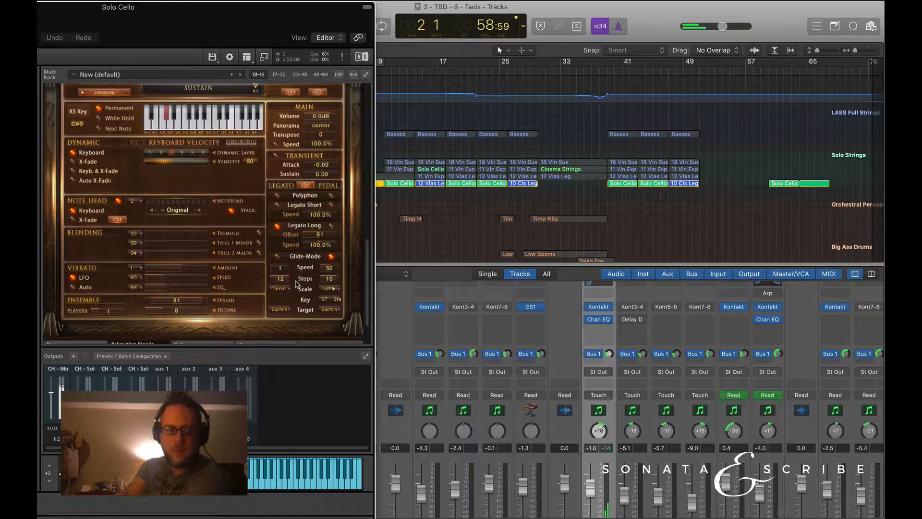
Try the Harmonic minor scale for the pedal glide, followed by Melodic minor with 12 steps.
{"action": "left_click", "coordinate": [334, 289]}
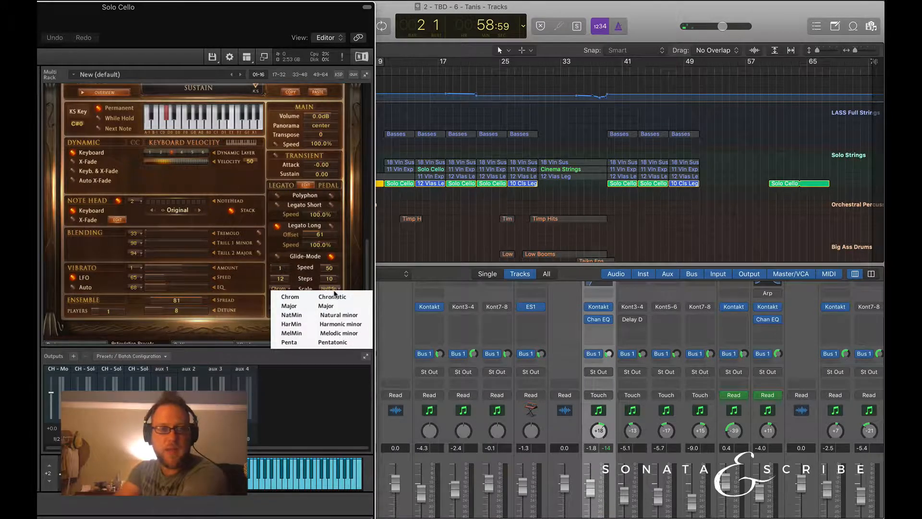
{"action": "left_click", "coordinate": [330, 324]}
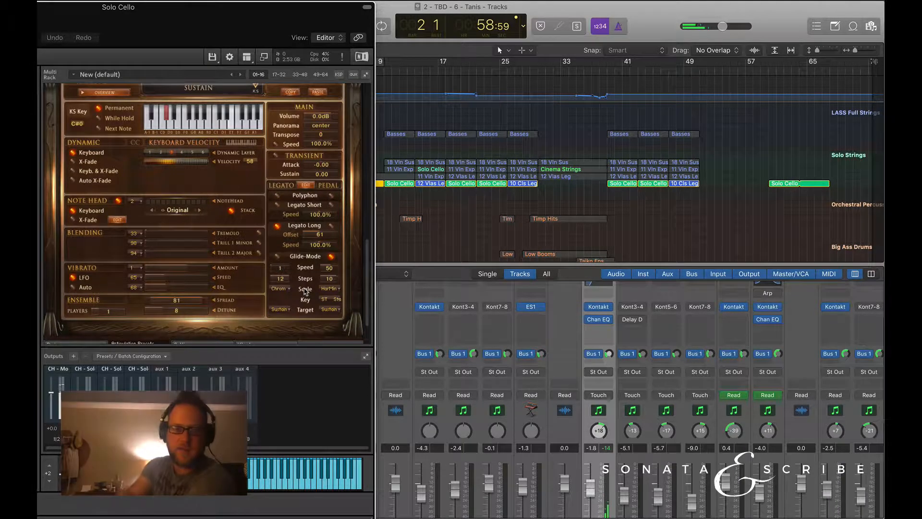
{"action": "left_click", "coordinate": [334, 289]}
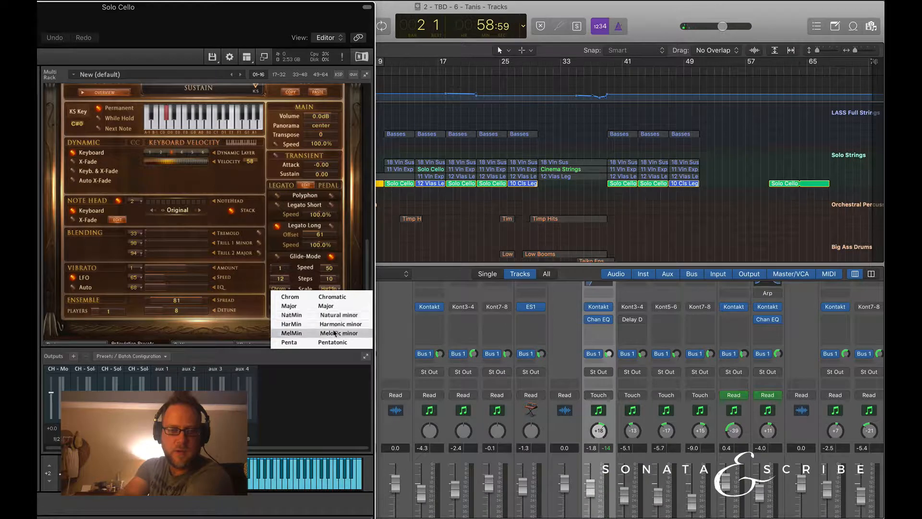
{"action": "left_click", "coordinate": [312, 333]}
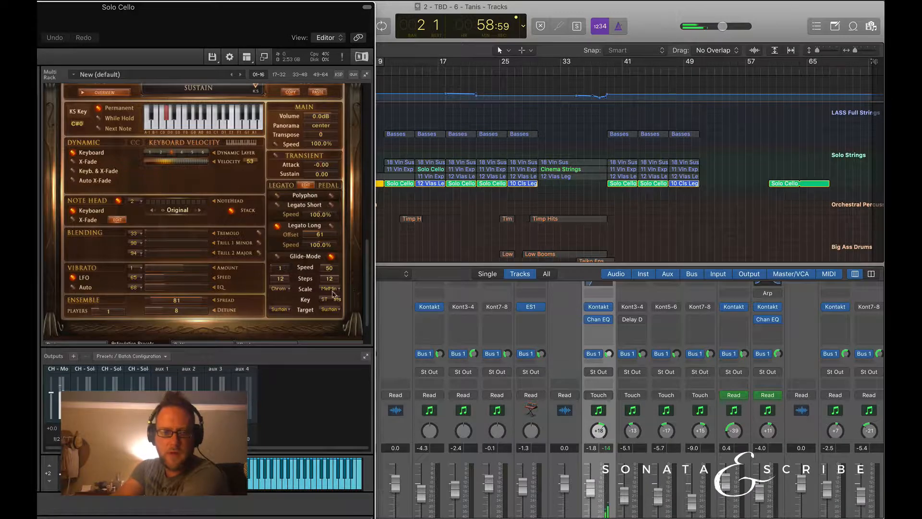
Look through the pedal glide's target articulation and key options, and set its scale to Pentatonic.
{"action": "left_click", "coordinate": [330, 312]}
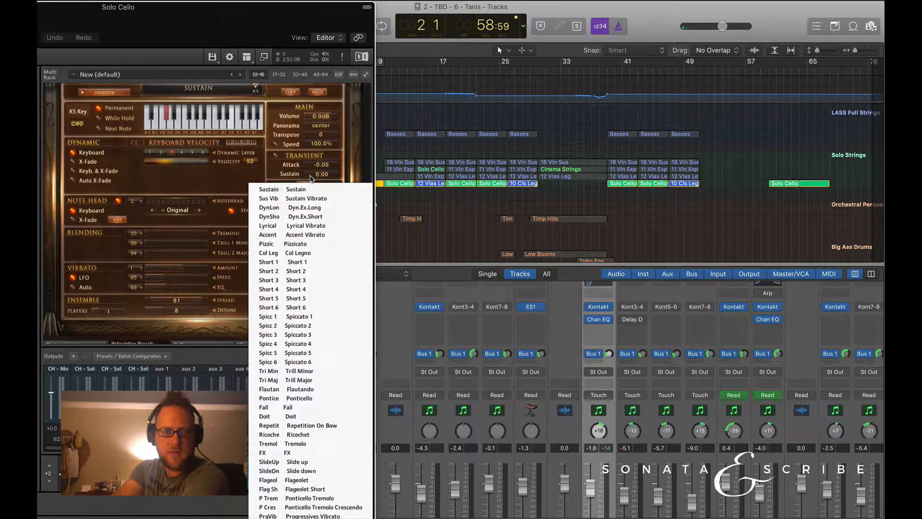
{"action": "left_click", "coordinate": [310, 199]}
{"action": "left_click", "coordinate": [331, 299]}
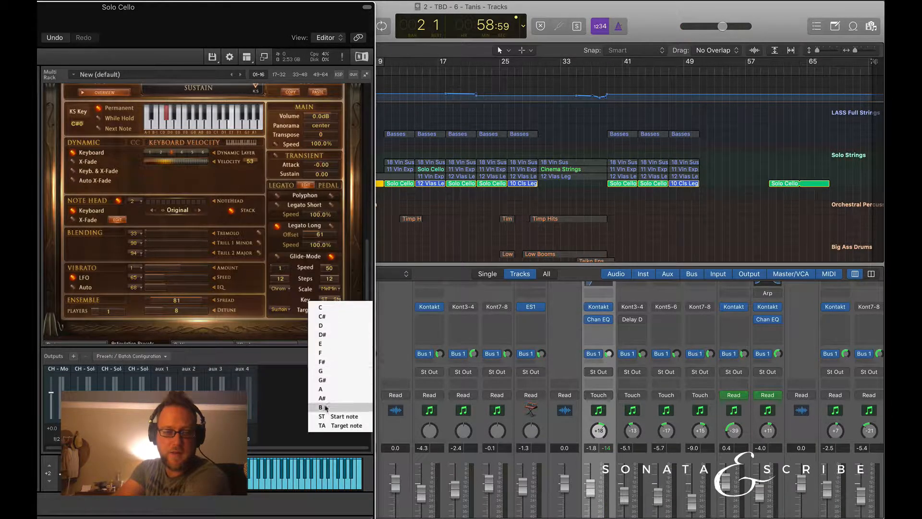
{"action": "left_click", "coordinate": [336, 299]}
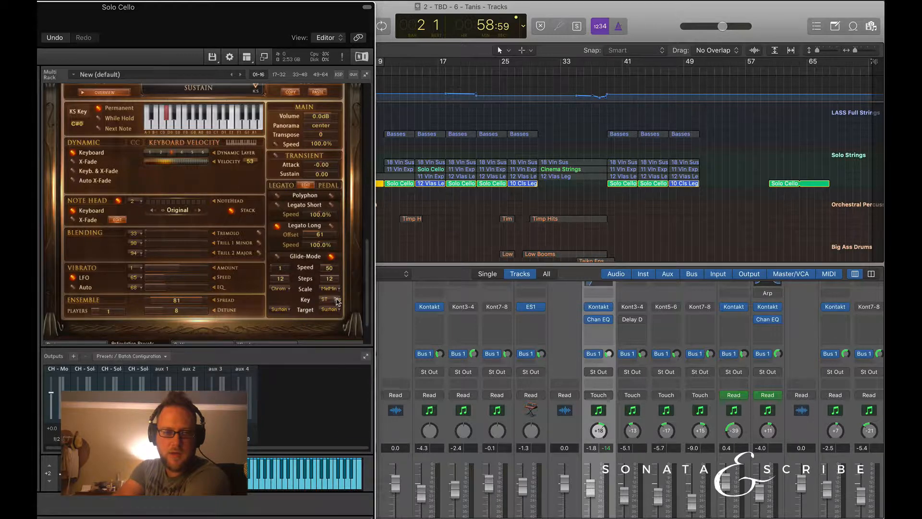
{"action": "left_click", "coordinate": [330, 288]}
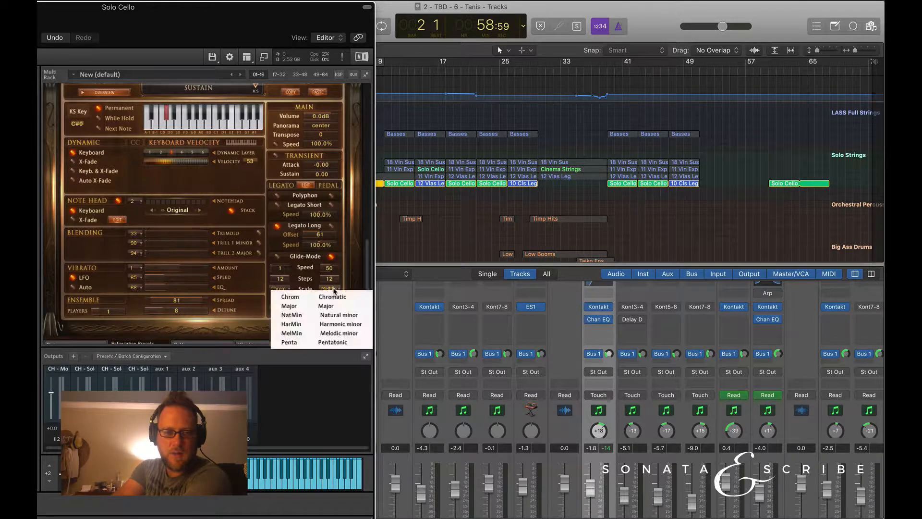
{"action": "left_click", "coordinate": [331, 342]}
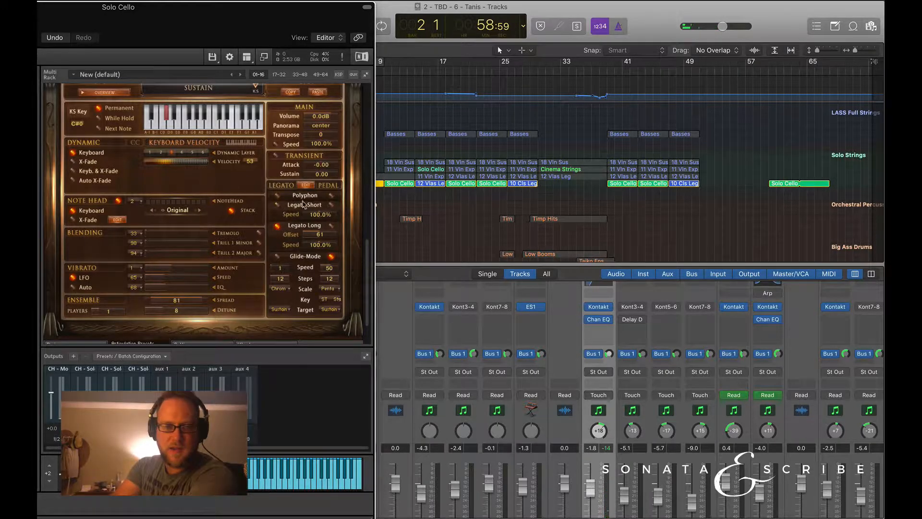
Set the Sustain articulation's legato mode to Legato Short and its pedal mode to Legato Long.
{"action": "left_click", "coordinate": [277, 205]}
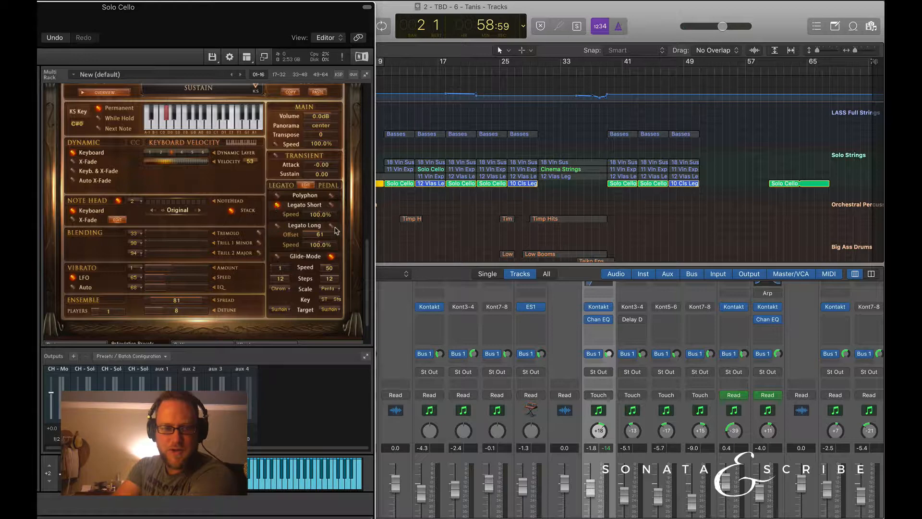
{"action": "left_click", "coordinate": [331, 257]}
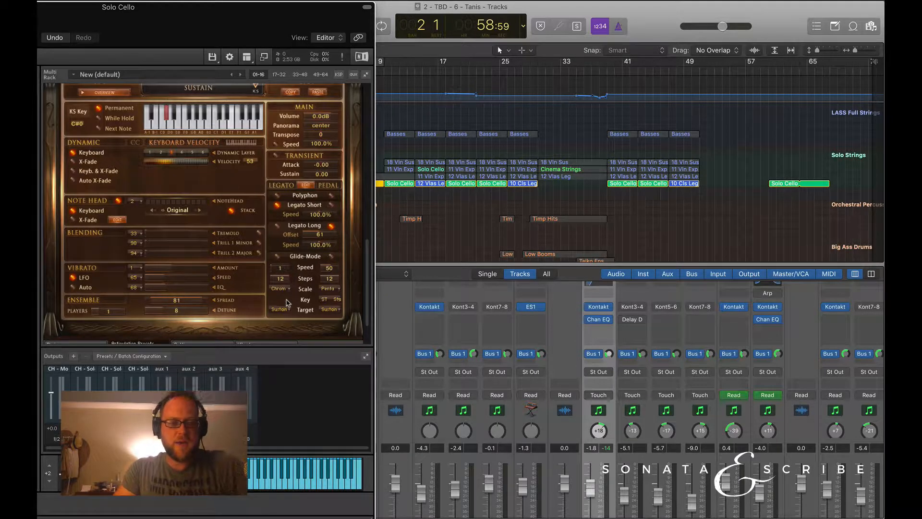
{"action": "scroll", "coordinate": [304, 250], "scroll_direction": "up", "scroll_amount": 1}
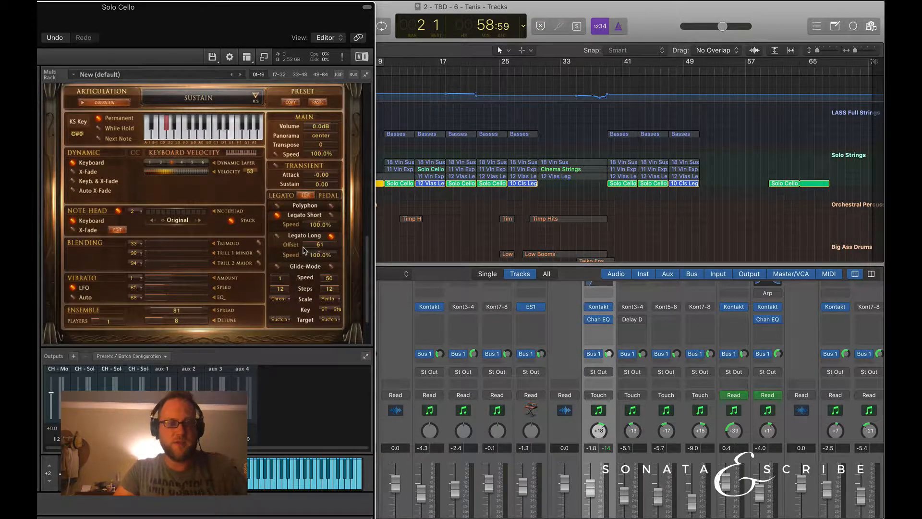
Shift the Solo Cello instrument window slightly aside and show its articulation overview.
{"action": "scroll", "coordinate": [303, 281], "scroll_direction": "up", "scroll_amount": 1}
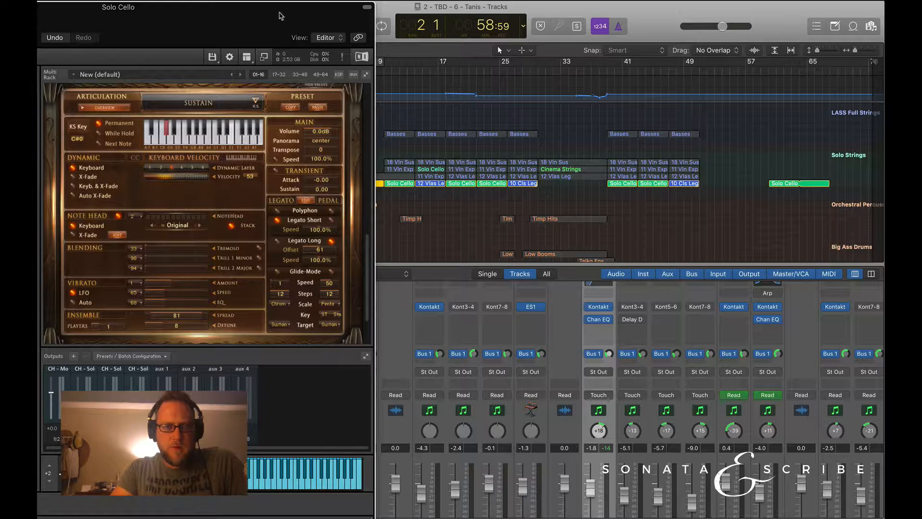
{"action": "mouse_move", "coordinate": [281, 16]}
{"action": "left_mouse_down"}
{"action": "mouse_move", "coordinate": [446, 15]}
{"action": "mouse_move", "coordinate": [267, 16]}
{"action": "left_mouse_up"}
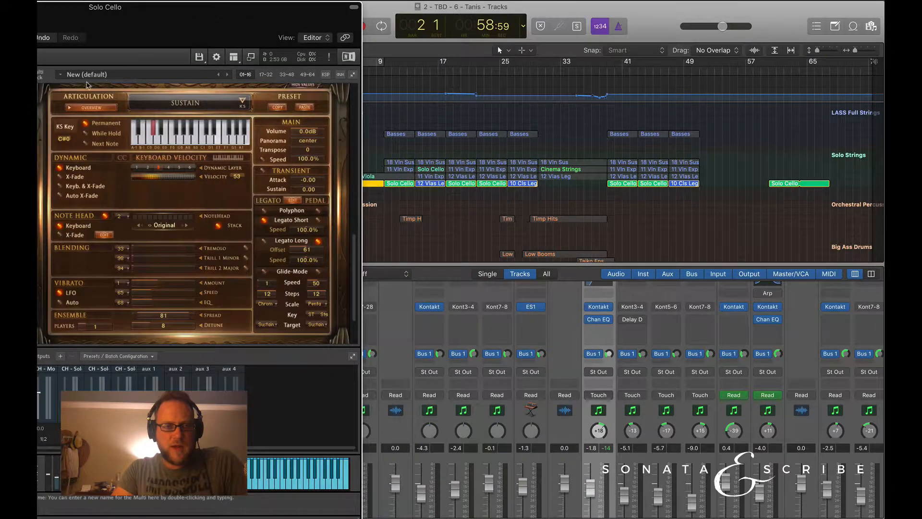
{"action": "left_click", "coordinate": [91, 107]}
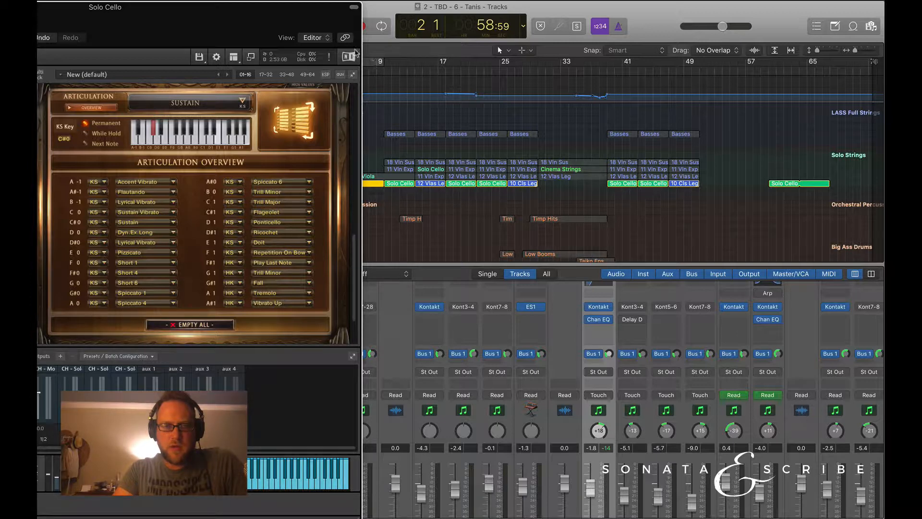
Open the Solo Cello region at bar 60 in the Piano Roll and examine its melody and low keyswitch notes.
{"action": "left_click", "coordinate": [780, 184]}
{"action": "left_click", "coordinate": [761, 178]}
{"action": "double_click", "coordinate": [781, 184]}
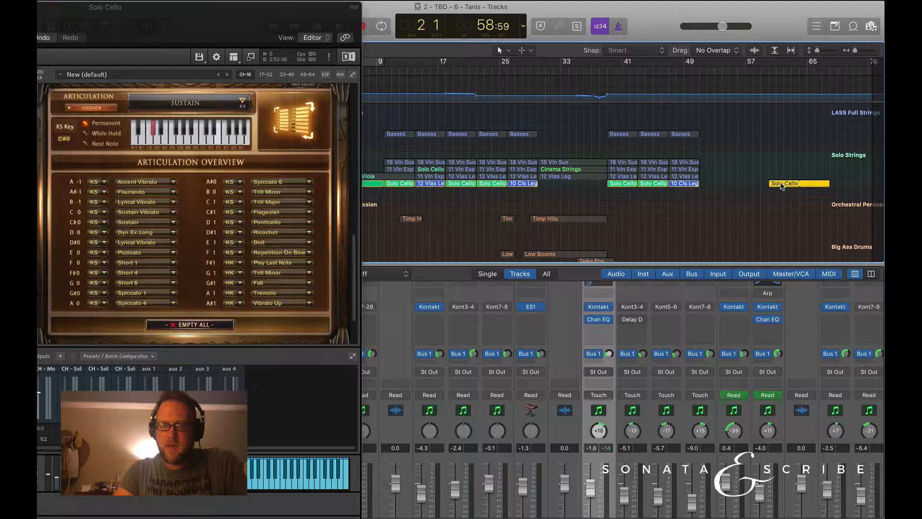
{"action": "scroll", "coordinate": [442, 370], "scroll_direction": "down", "scroll_amount": 5}
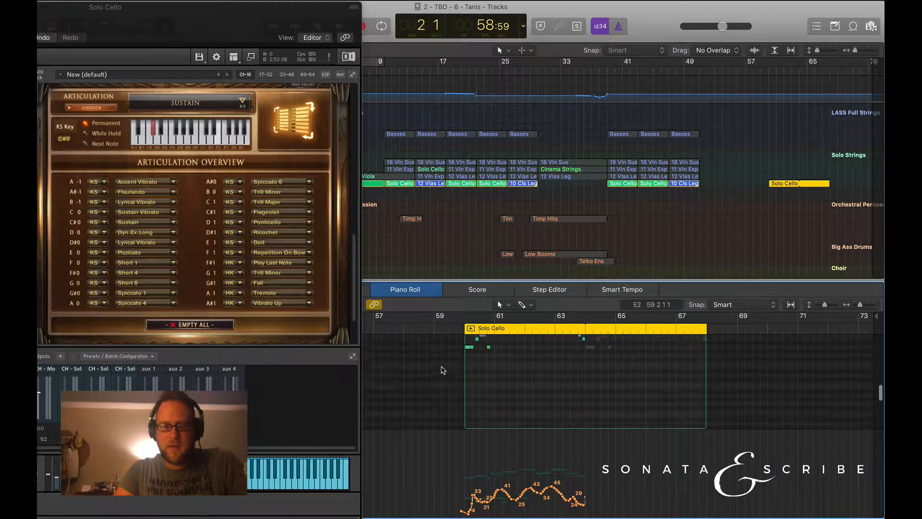
{"action": "scroll", "coordinate": [442, 370], "scroll_direction": "up", "scroll_amount": 5}
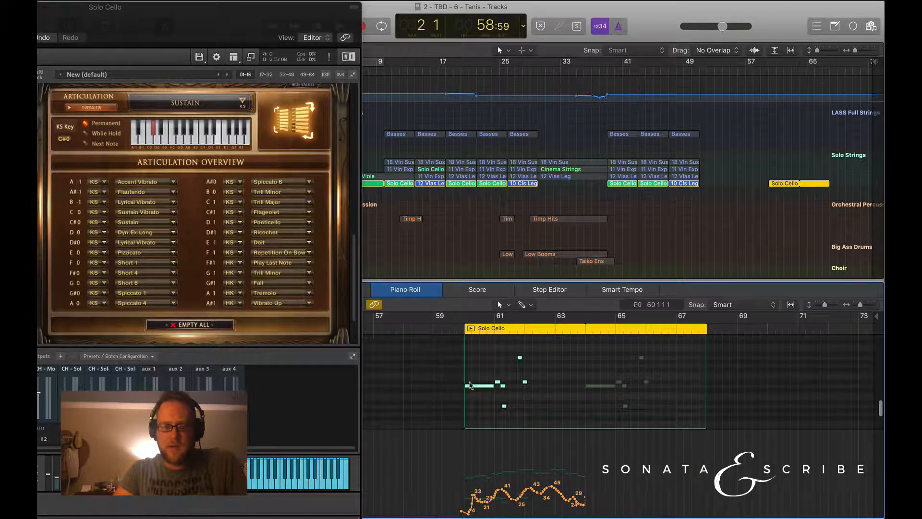
{"action": "scroll", "coordinate": [473, 392], "scroll_direction": "up", "scroll_amount": 3}
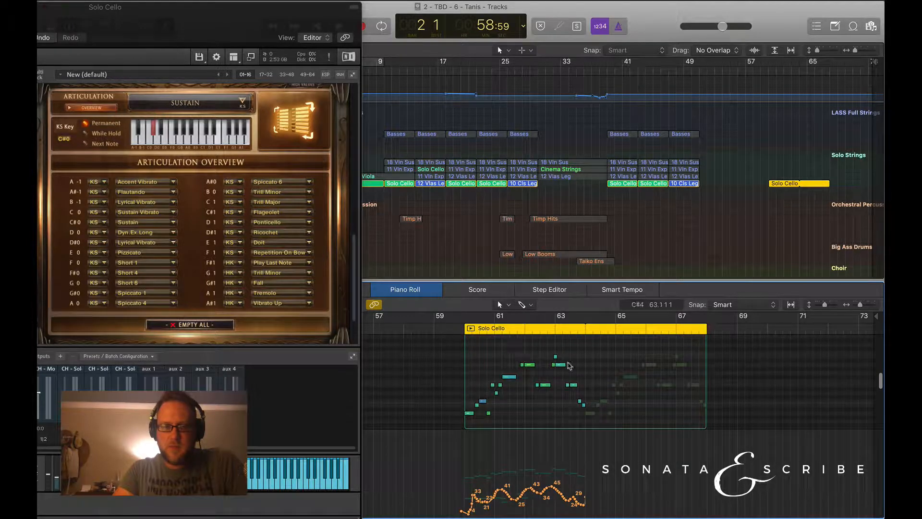
{"action": "scroll", "coordinate": [480, 361], "scroll_direction": "down", "scroll_amount": 5}
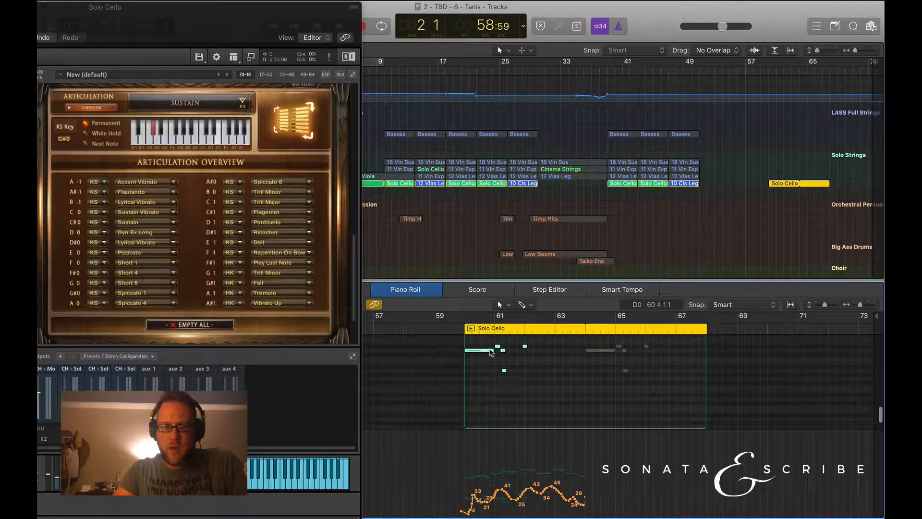
{"action": "scroll", "coordinate": [494, 353], "scroll_direction": "up", "scroll_amount": 1}
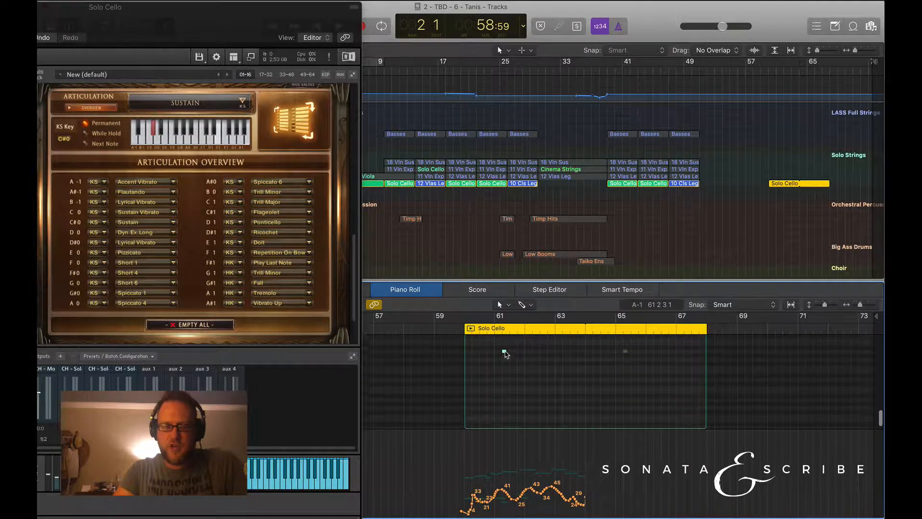
Trigger the region's D0, D#0, A-1 and A0 keyswitch notes one after another to see which articulation each selects.
{"action": "left_click", "coordinate": [483, 362]}
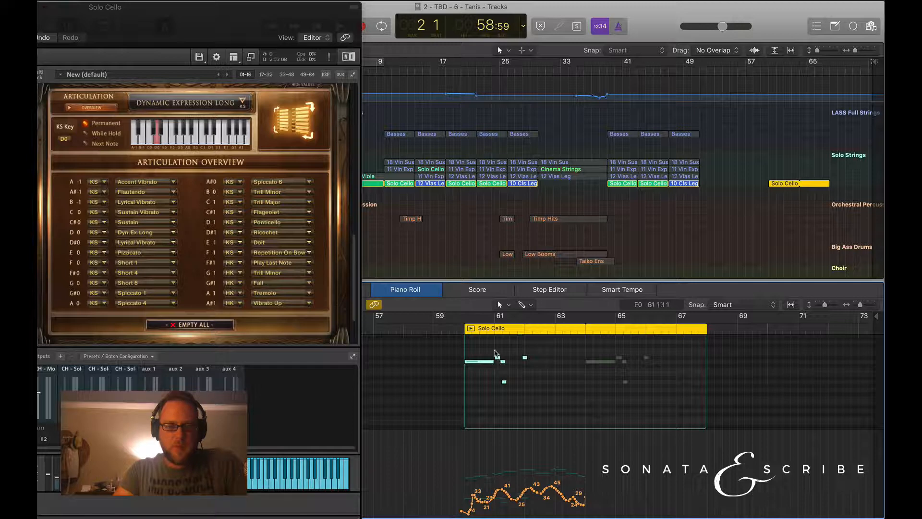
{"action": "left_click", "coordinate": [499, 361]}
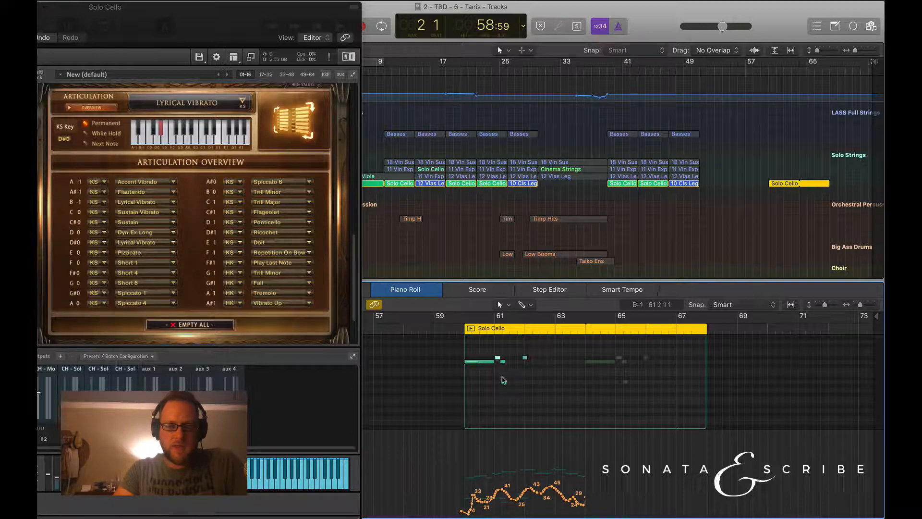
{"action": "left_click", "coordinate": [504, 382]}
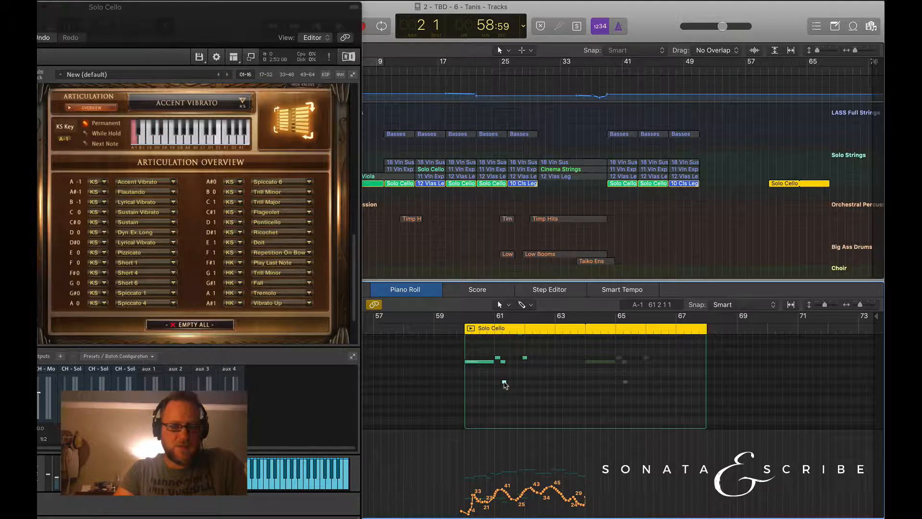
{"action": "scroll", "coordinate": [512, 355], "scroll_direction": "up", "scroll_amount": 1}
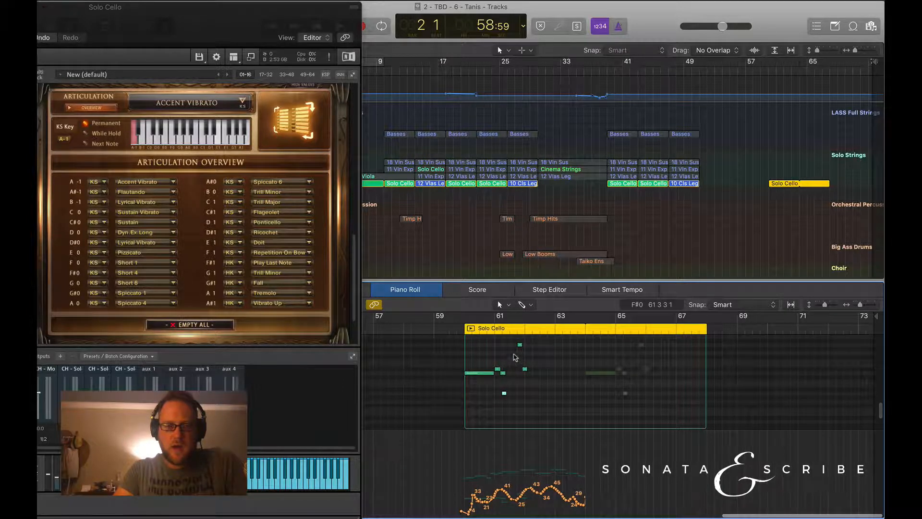
{"action": "left_click", "coordinate": [520, 345]}
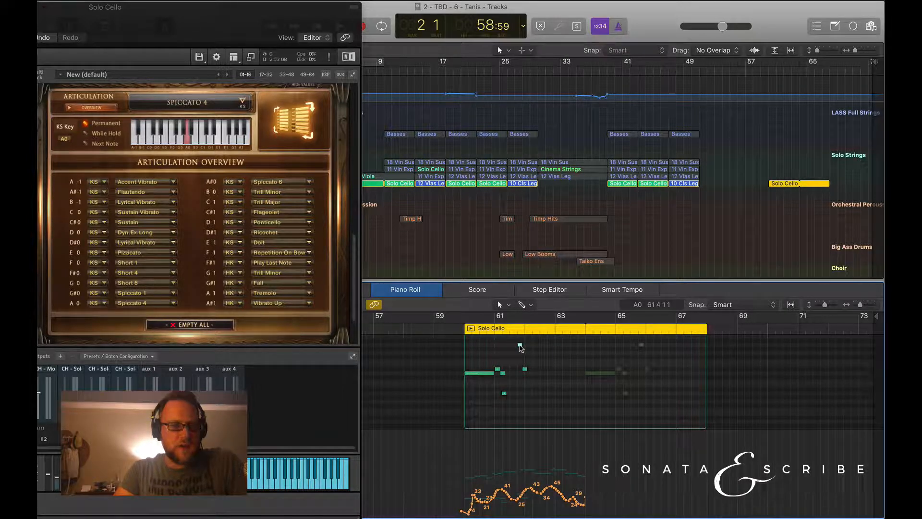
View the articulation choices for the A0 keyswitch without changing it, and trigger the D#0 keyswitch note near bar 62.
{"action": "left_click", "coordinate": [172, 303]}
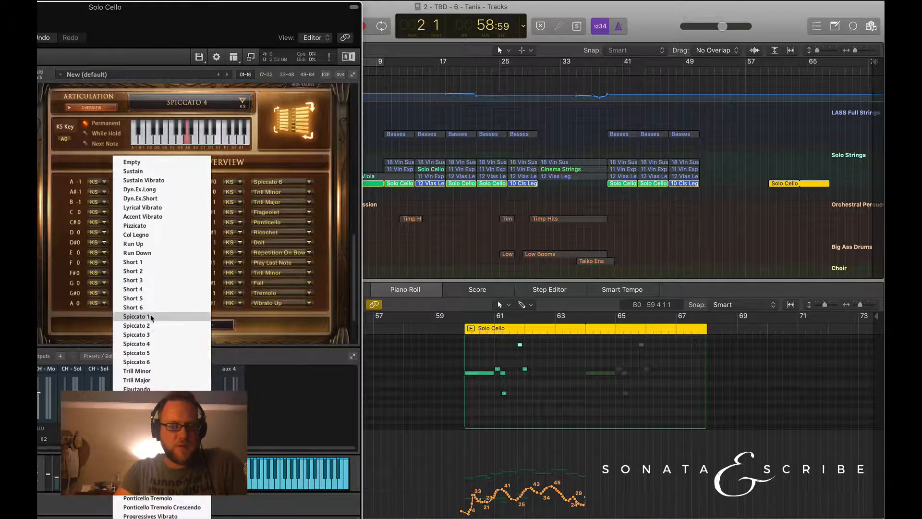
{"action": "left_click", "coordinate": [500, 424]}
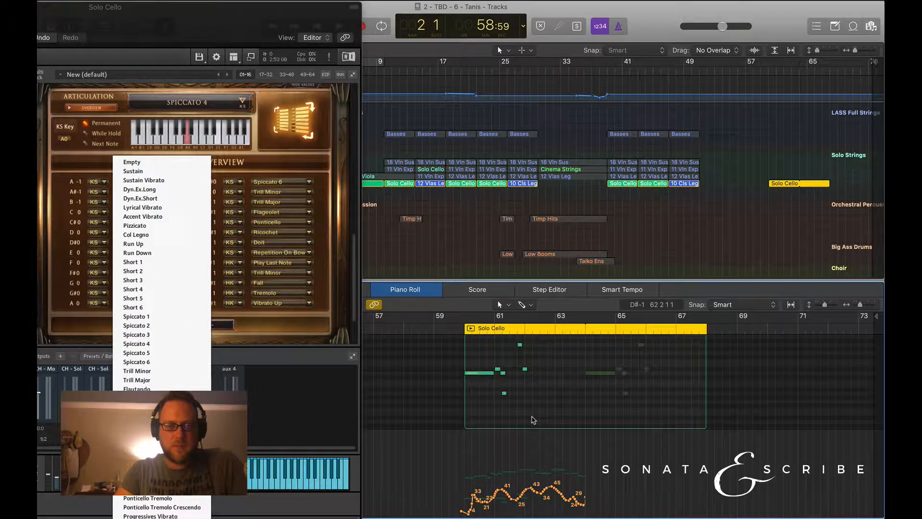
{"action": "left_click", "coordinate": [303, 328]}
{"action": "scroll", "coordinate": [525, 387], "scroll_direction": "up", "scroll_amount": 2}
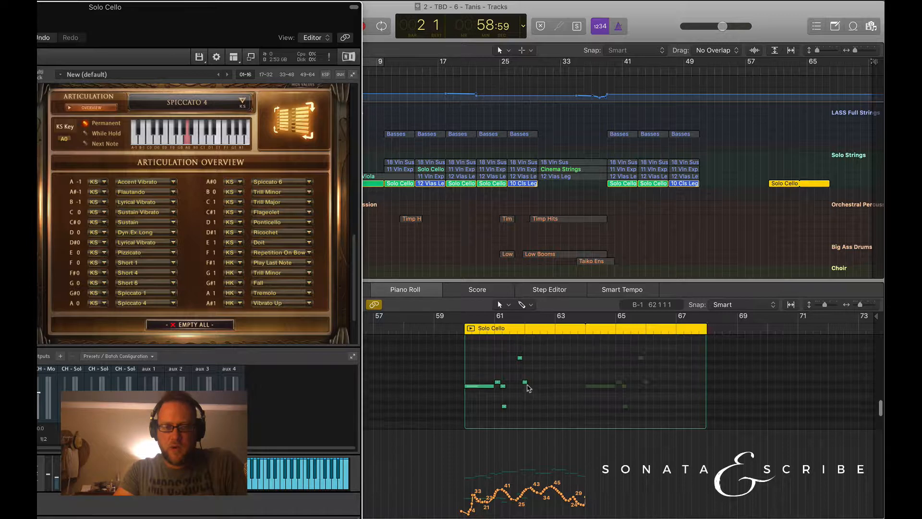
{"action": "left_click", "coordinate": [525, 383]}
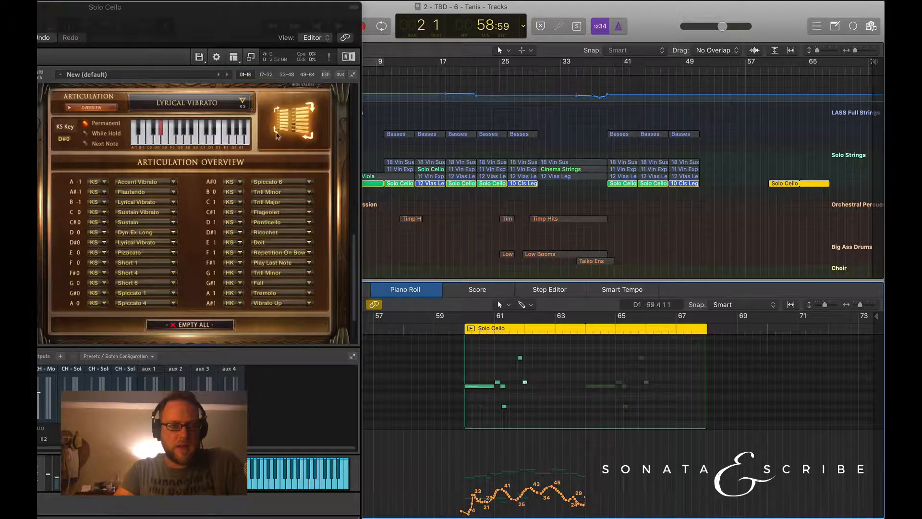
Place the playhead just before the Solo Cello region, at bar 59 beat 4, keeping the Smart snap setting.
{"action": "scroll", "coordinate": [532, 406], "scroll_direction": "up", "scroll_amount": 2}
{"action": "left_click", "coordinate": [461, 332]}
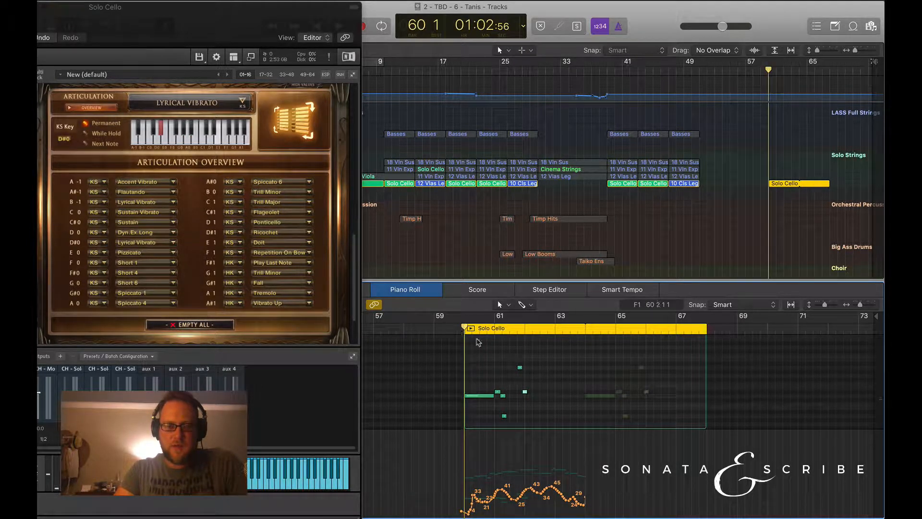
{"action": "key", "text": "Return"}
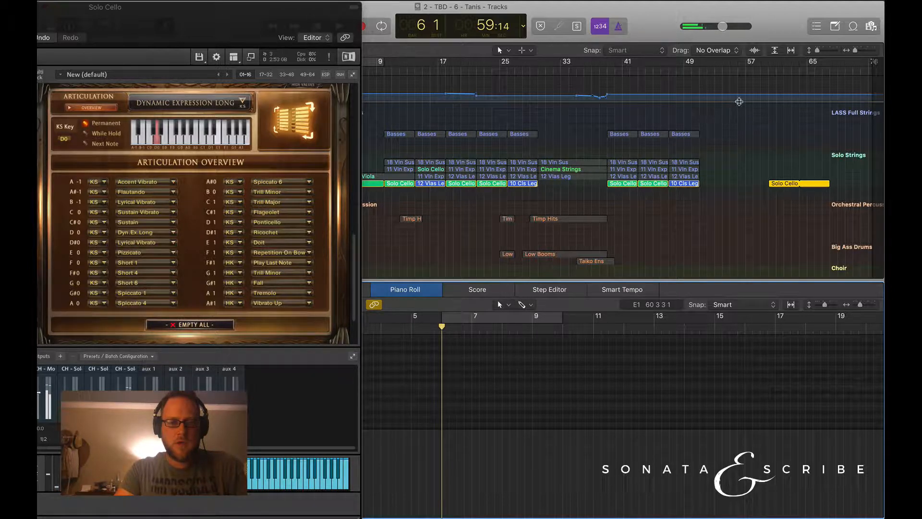
{"action": "left_click", "coordinate": [768, 77]}
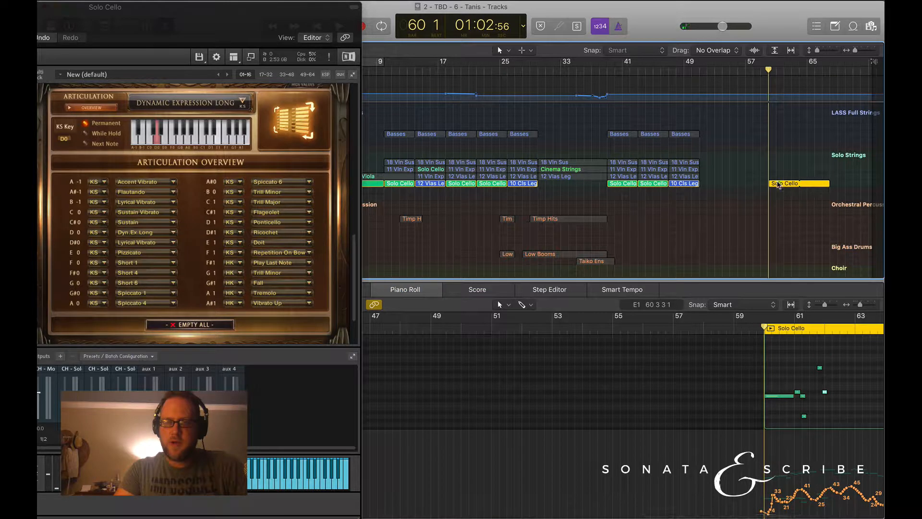
{"action": "scroll", "coordinate": [708, 398], "scroll_direction": "right", "scroll_amount": 2}
{"action": "left_click", "coordinate": [726, 331]}
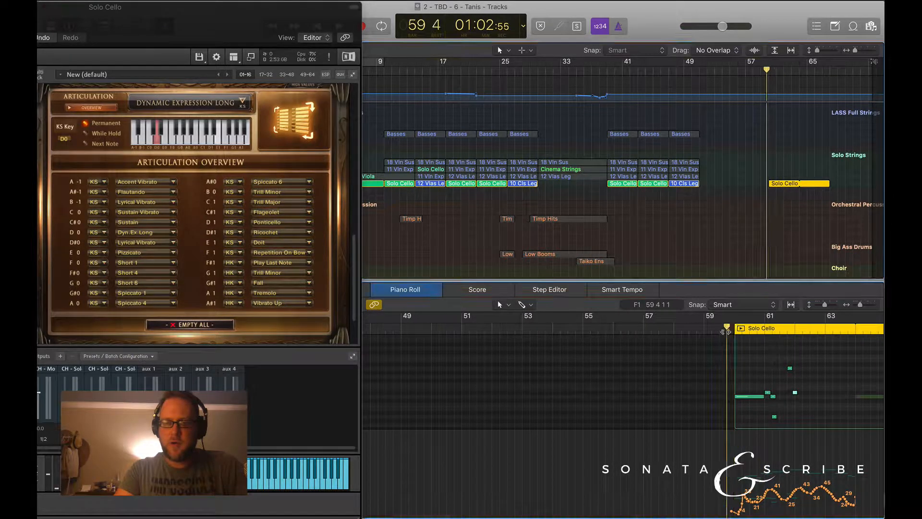
{"action": "left_click", "coordinate": [726, 305]}
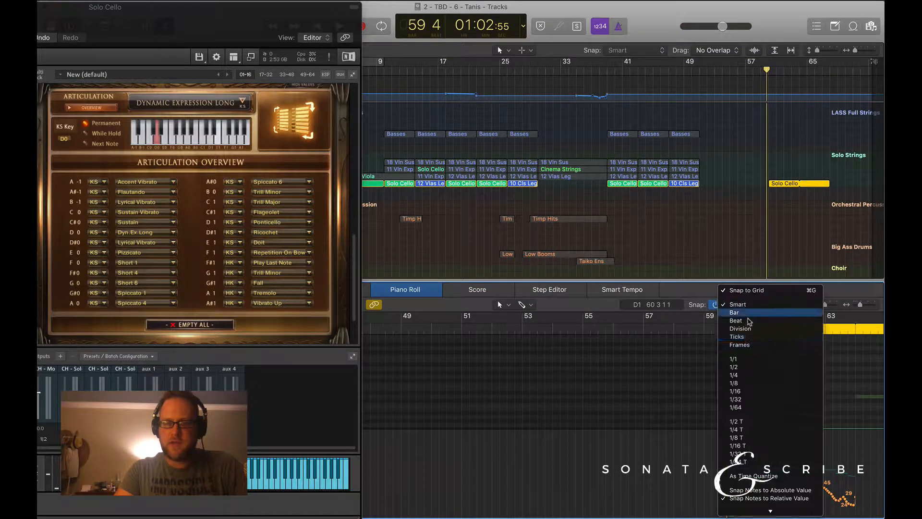
{"action": "left_click", "coordinate": [681, 351]}
Play the Solo Cello region from bar 59 beat 4 and follow its keyswitch notes up to bar 62.
{"action": "scroll", "coordinate": [663, 401], "scroll_direction": "right", "scroll_amount": 10}
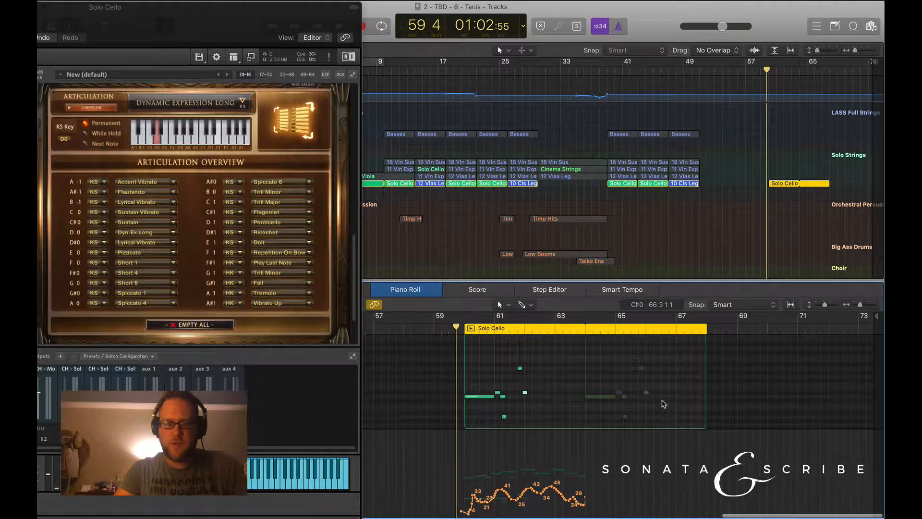
{"action": "scroll", "coordinate": [623, 400], "scroll_direction": "down", "scroll_amount": 1}
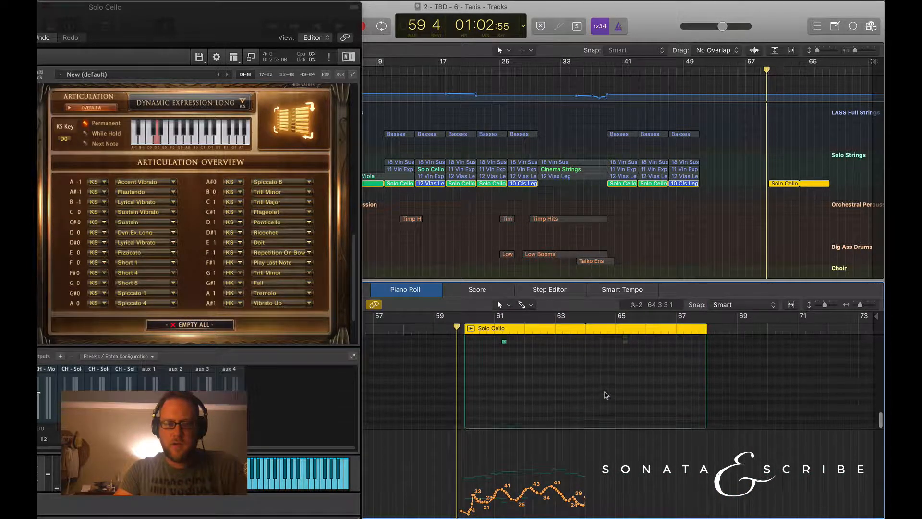
{"action": "scroll", "coordinate": [594, 375], "scroll_direction": "down", "scroll_amount": 5}
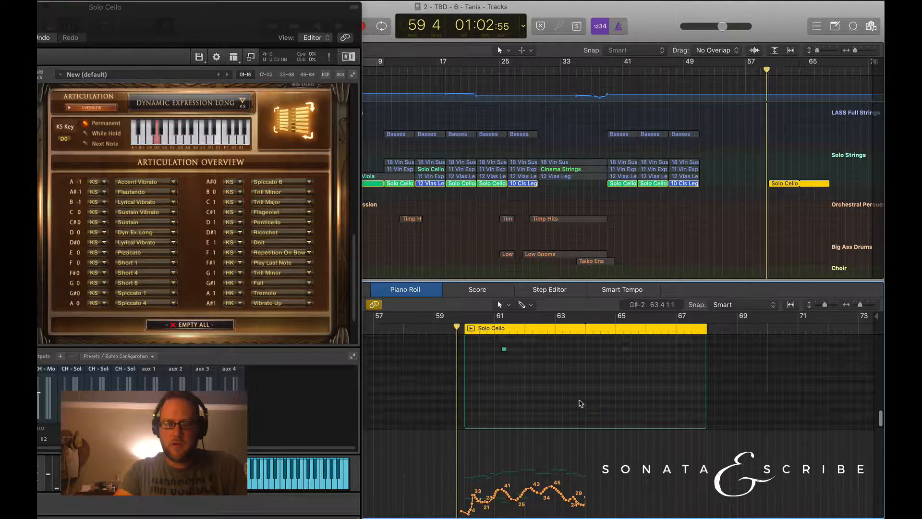
{"action": "key", "text": "space"}
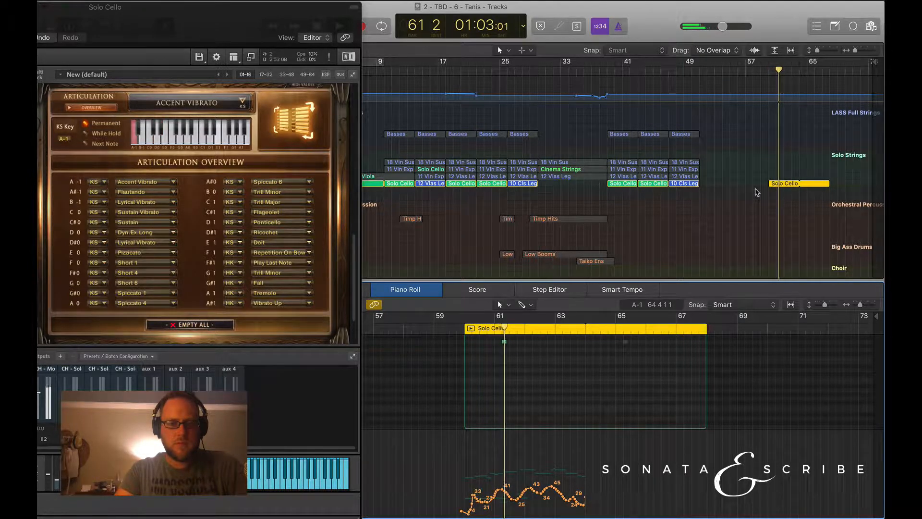
{"action": "scroll", "coordinate": [613, 382], "scroll_direction": "up", "scroll_amount": 3}
{"action": "scroll", "coordinate": [612, 382], "scroll_direction": "up", "scroll_amount": 1}
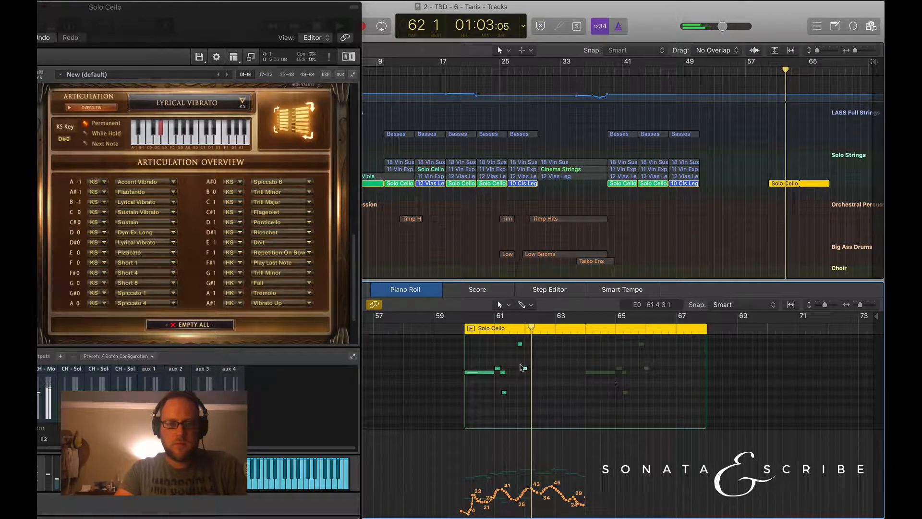
Try Spiccato 1 as the A0 keyswitch's articulation and play the passage from bar 61 beat 3.
{"action": "left_click", "coordinate": [520, 345]}
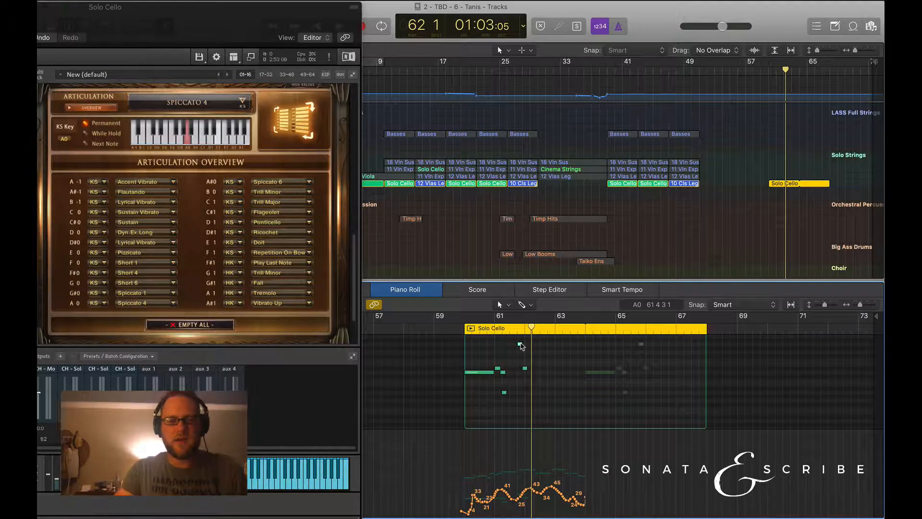
{"action": "left_click", "coordinate": [172, 303]}
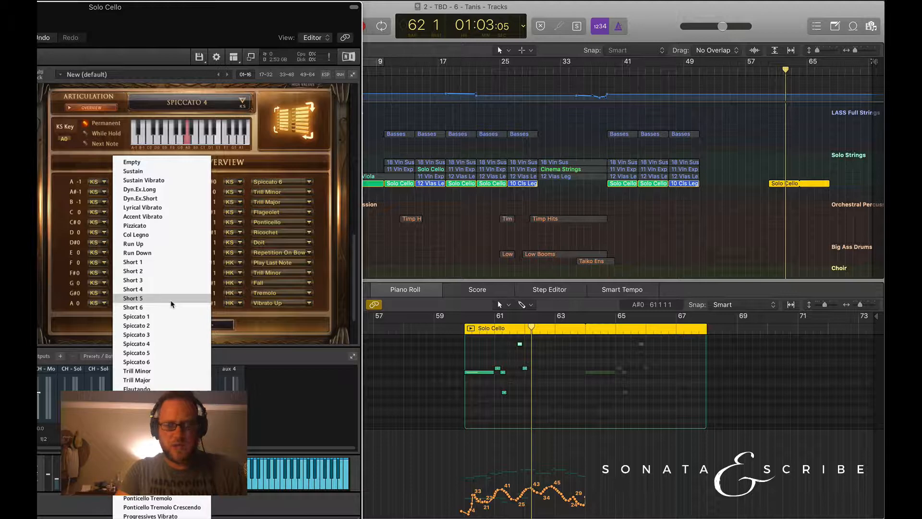
{"action": "left_click", "coordinate": [156, 316]}
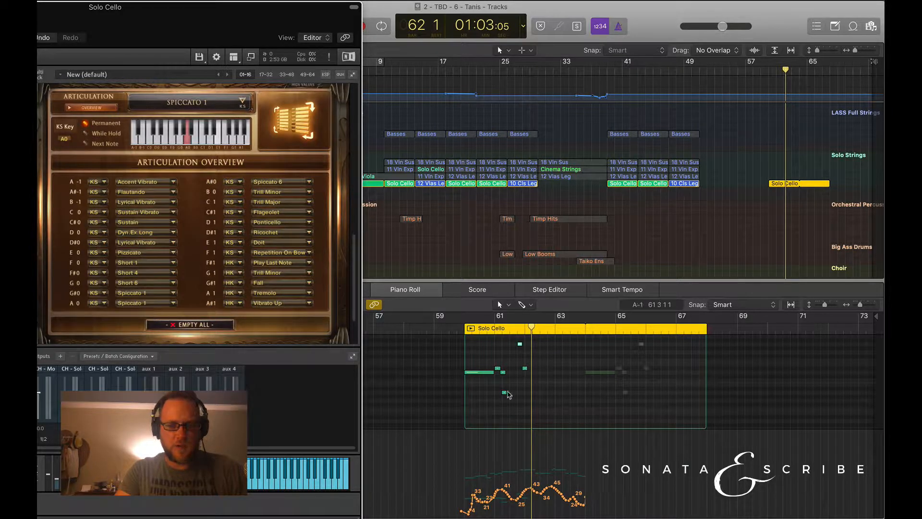
{"action": "left_click", "coordinate": [509, 333]}
{"action": "left_click", "coordinate": [508, 333]}
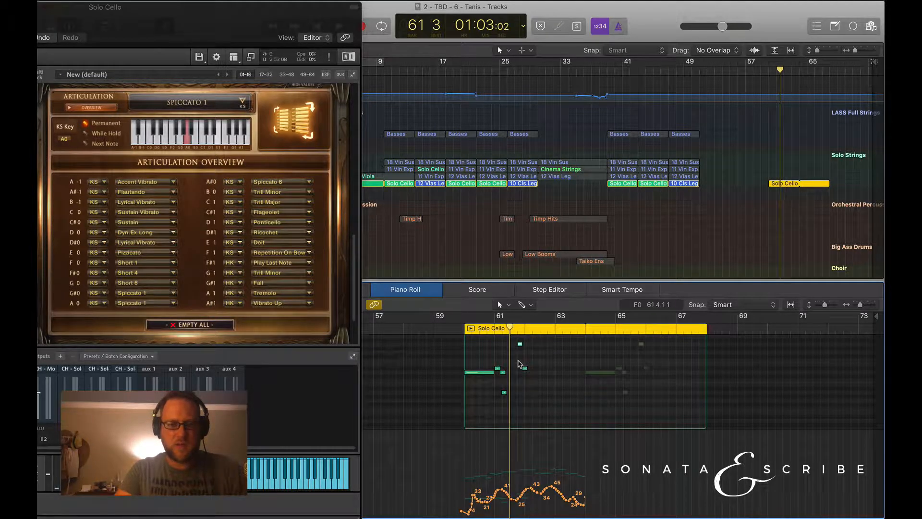
{"action": "key", "text": "space"}
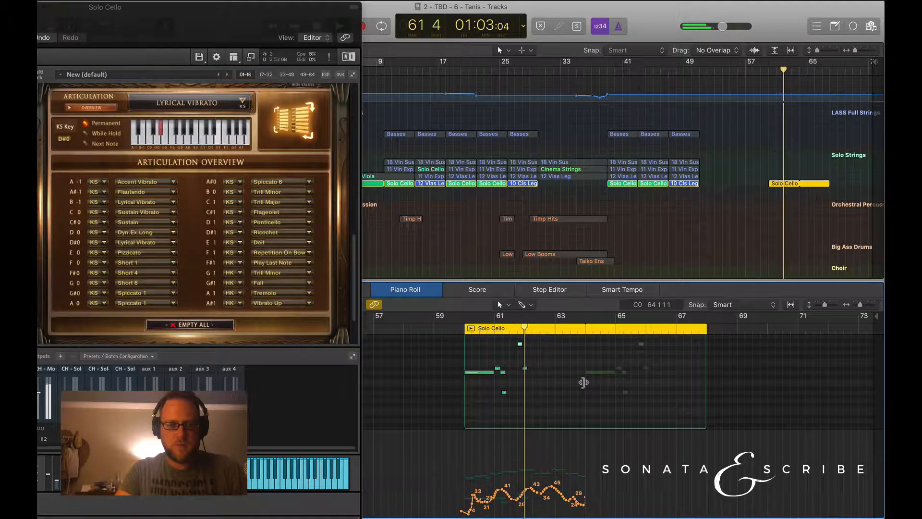
{"action": "key", "text": "space"}
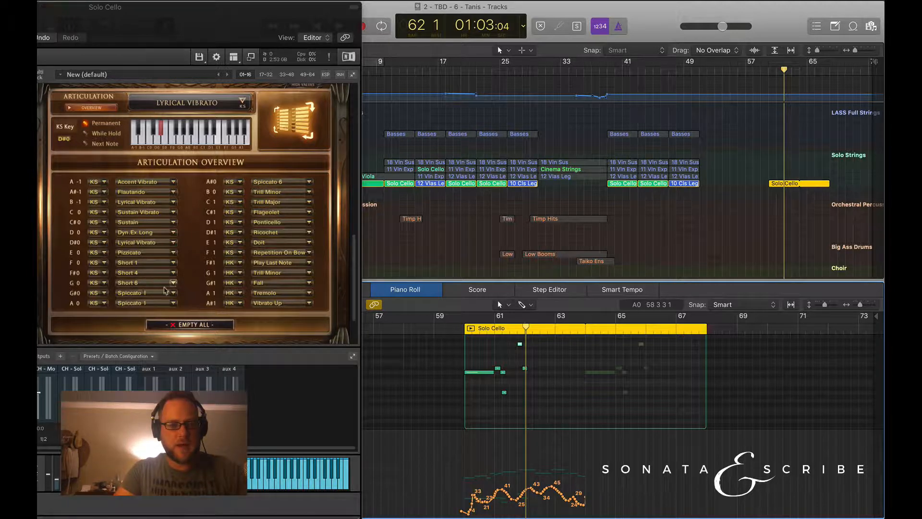
Set the A0 keyswitch's articulation to Spiccato 2.
{"action": "left_click", "coordinate": [173, 301]}
{"action": "left_click", "coordinate": [145, 329]}
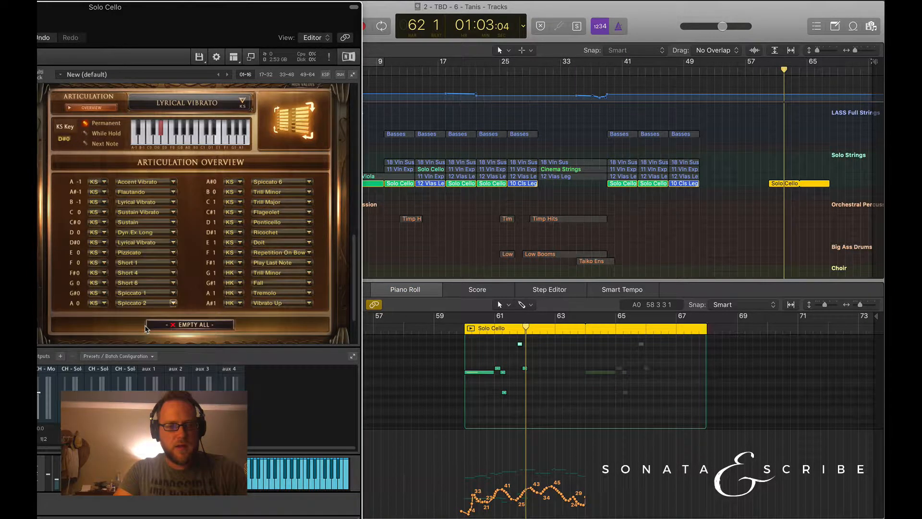
Play the passage leading into bar 62, and try Spiccato 3 as the A0 keyswitch's articulation, playing it again.
{"action": "left_click", "coordinate": [496, 329]}
{"action": "key", "text": "space"}
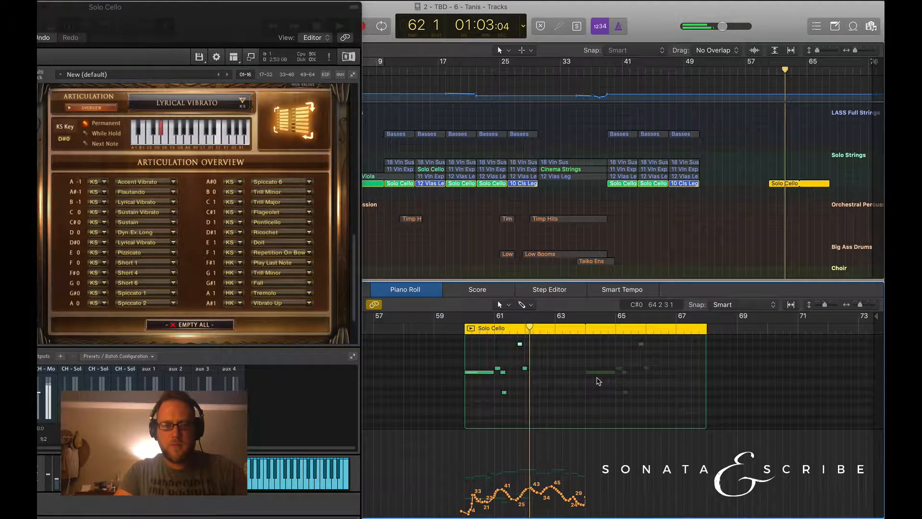
{"action": "left_click", "coordinate": [173, 303]}
{"action": "left_click", "coordinate": [168, 339]}
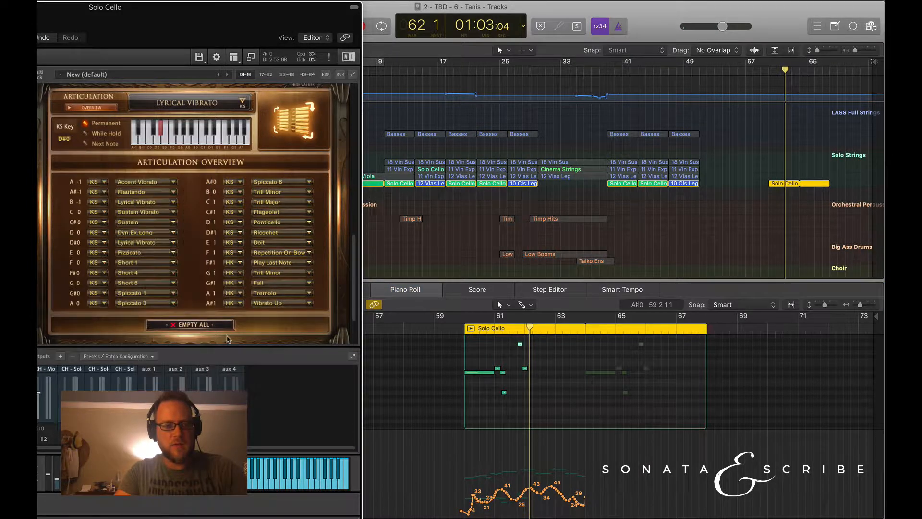
{"action": "left_click", "coordinate": [512, 331]}
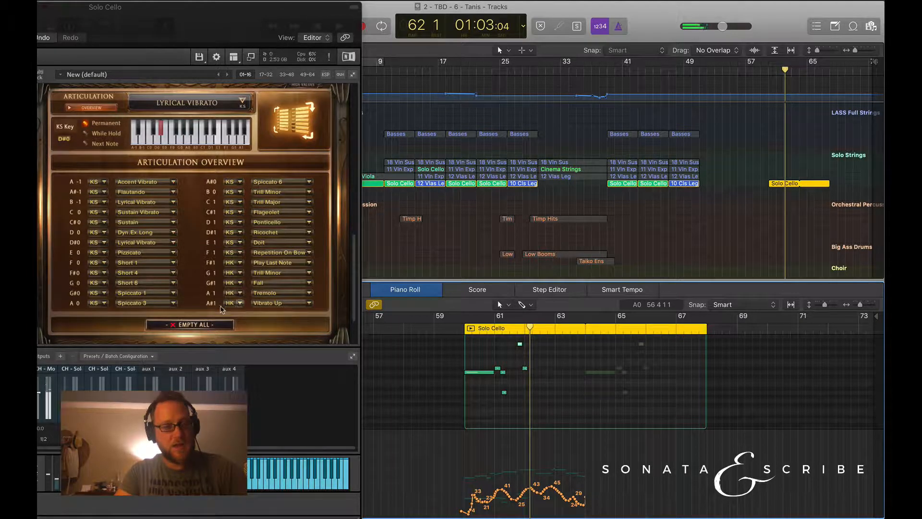
Try Spiccato 4 and Spiccato 5 as the A0 keyswitch's articulation, and play the passage into bar 62.
{"action": "left_click", "coordinate": [173, 303]}
{"action": "left_click", "coordinate": [148, 346]}
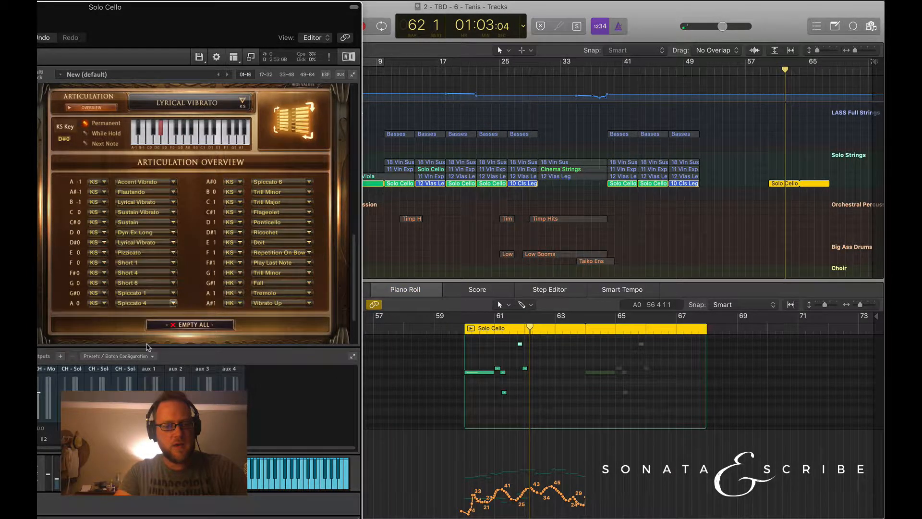
{"action": "left_click", "coordinate": [152, 303]}
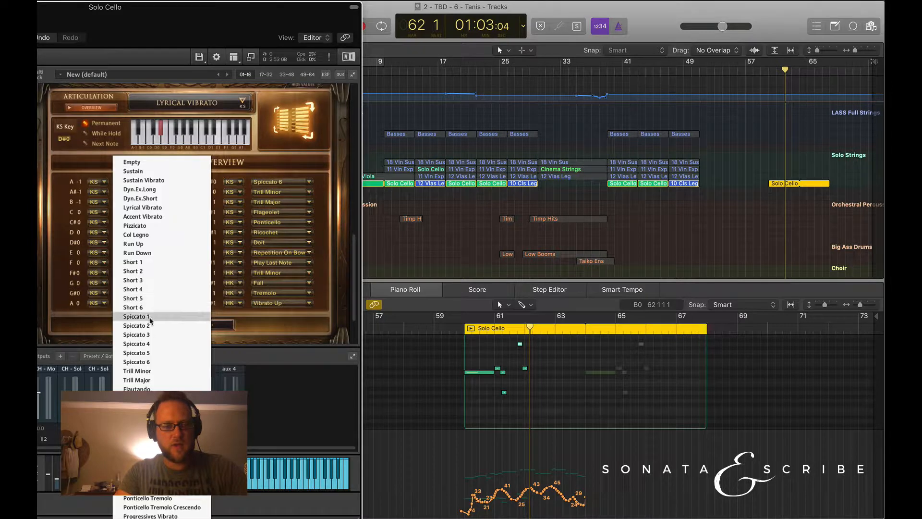
{"action": "left_click", "coordinate": [149, 356]}
{"action": "left_click", "coordinate": [509, 331]}
{"action": "key", "text": "space"}
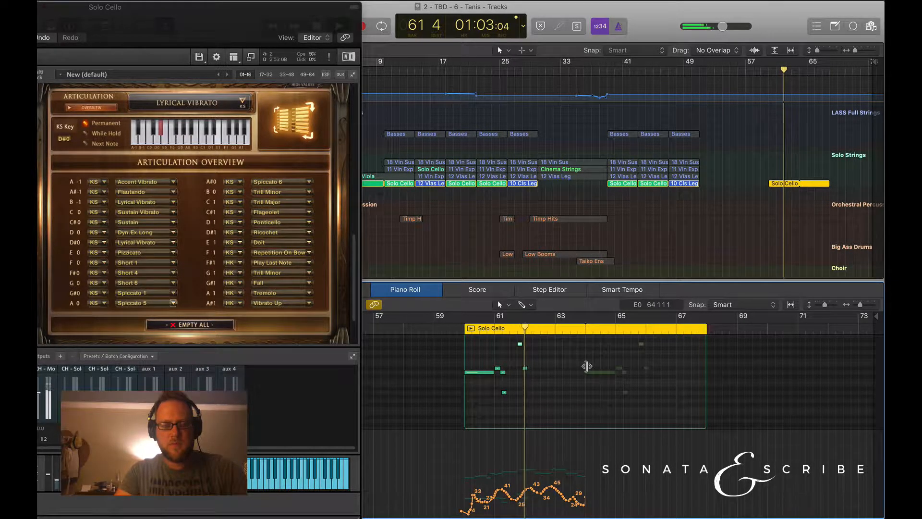
Try Spiccato 6 as the A0 keyswitch's articulation and play the short phrase ending at bar 62.
{"action": "left_click", "coordinate": [157, 304]}
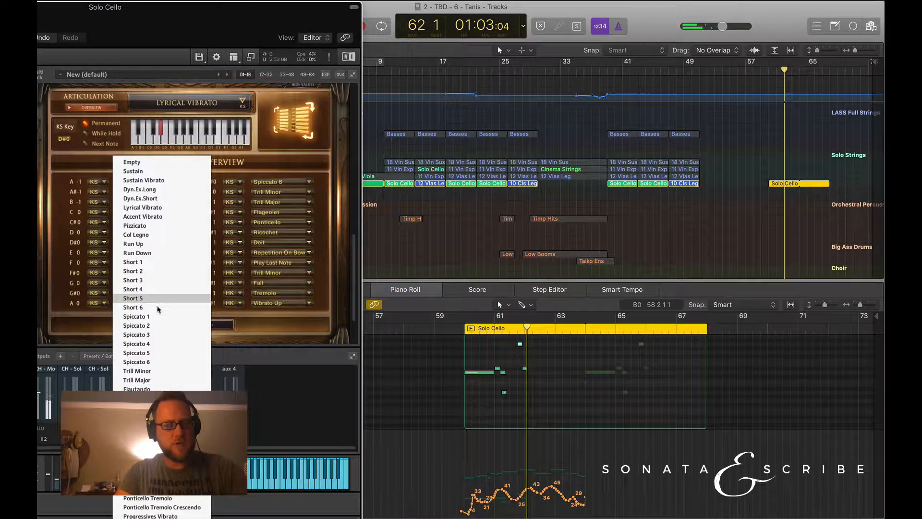
{"action": "left_click", "coordinate": [159, 353]}
{"action": "left_click", "coordinate": [515, 332]}
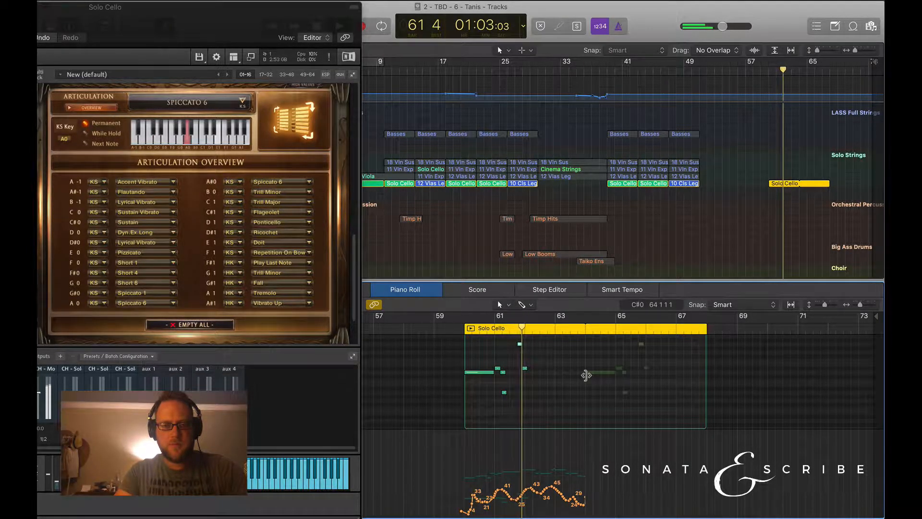
Set the A0 keyswitch's articulation to Short 3.
{"action": "left_click", "coordinate": [166, 303]}
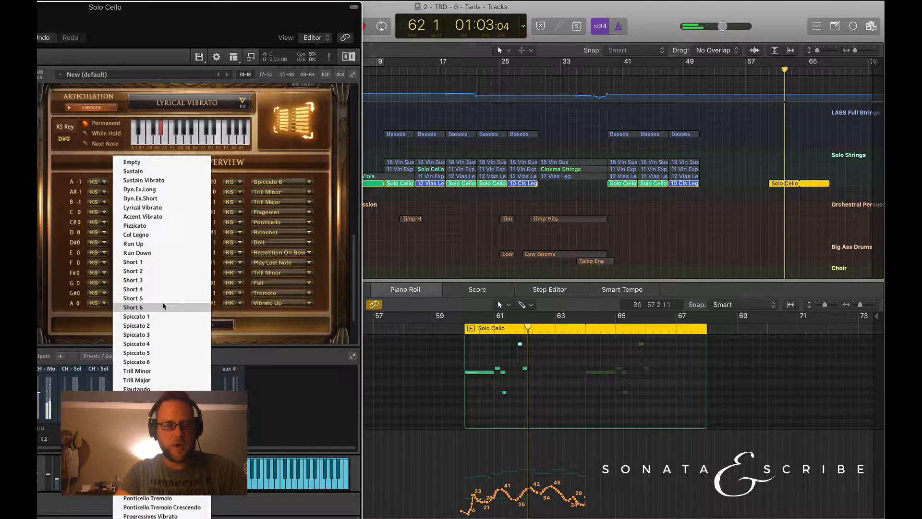
{"action": "left_click", "coordinate": [152, 284]}
{"action": "left_click", "coordinate": [524, 363]}
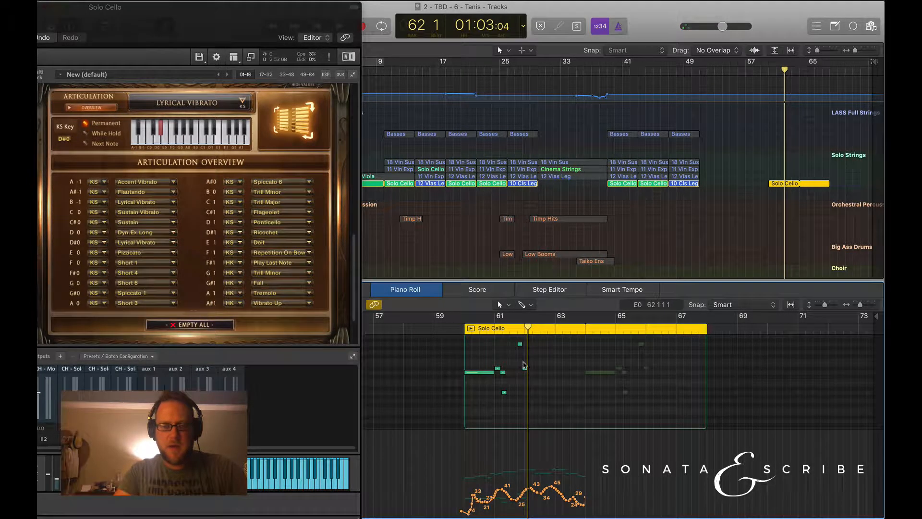
Select the A0 keyswitch note in bar 61 beat 4 and bring the main project window forward.
{"action": "scroll", "coordinate": [524, 362], "scroll_direction": "up", "scroll_amount": 2}
{"action": "key", "text": "super+Right"}
{"action": "key", "text": "super+Right"}
{"action": "key", "text": "super+Right"}
{"action": "key", "text": "super+Right"}
{"action": "key", "text": "super+Right"}
{"action": "key", "text": "super+Right"}
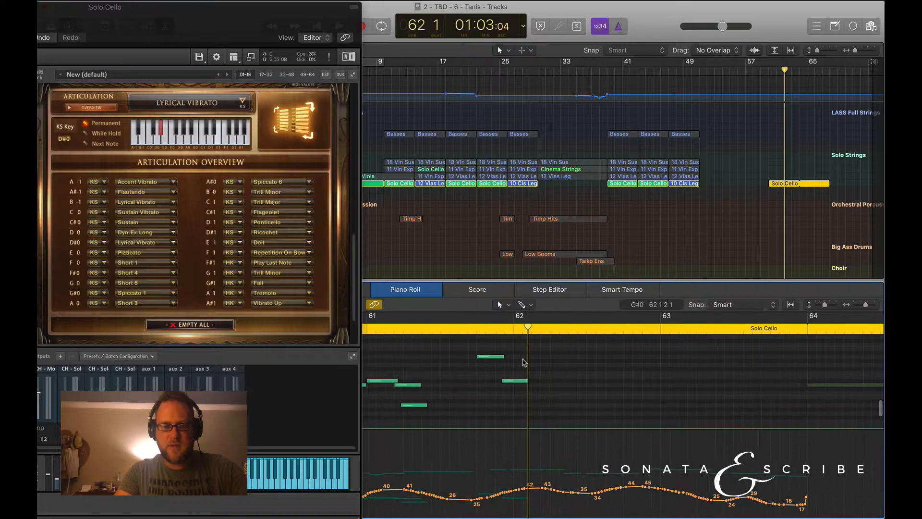
{"action": "left_click", "coordinate": [488, 357]}
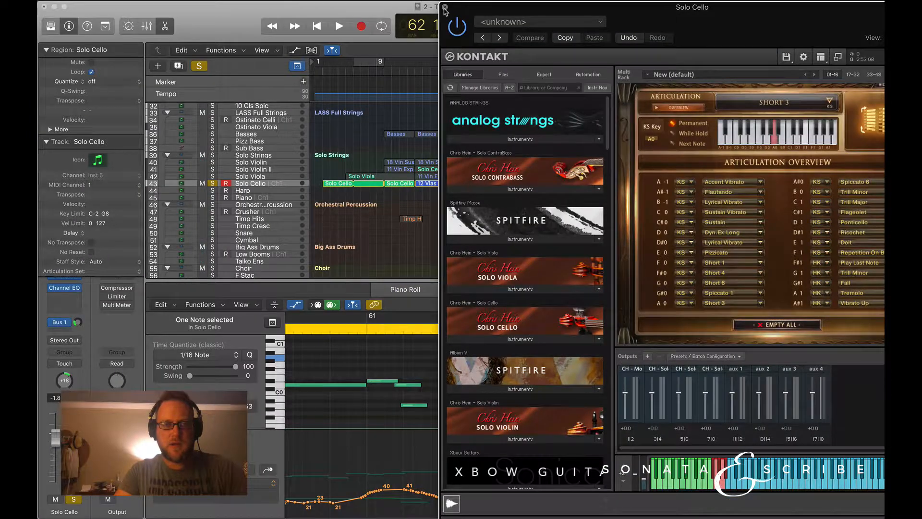
{"action": "left_click", "coordinate": [444, 7]}
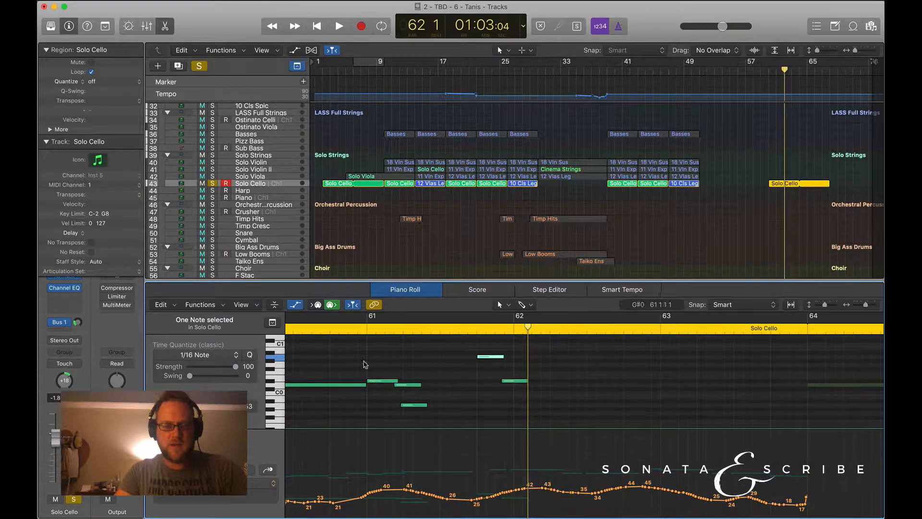
Choose Modulation for the piano roll's controller lane, and select and deselect the D#0 keyswitch note just before bar 62.
{"action": "left_click", "coordinate": [238, 483]}
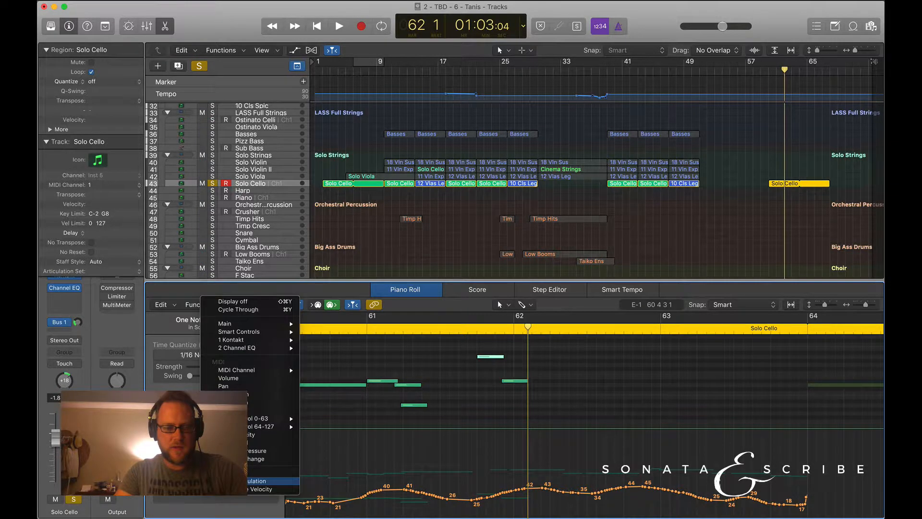
{"action": "left_click", "coordinate": [238, 481]}
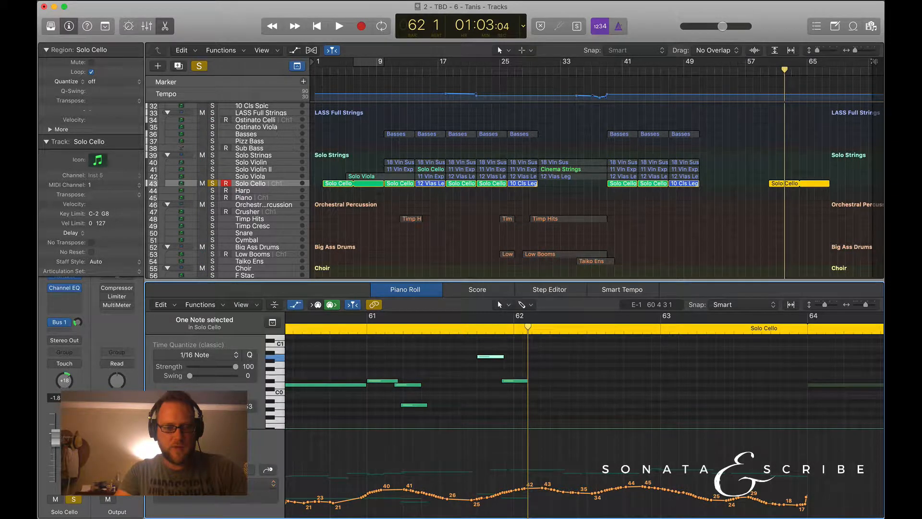
{"action": "left_click", "coordinate": [510, 382]}
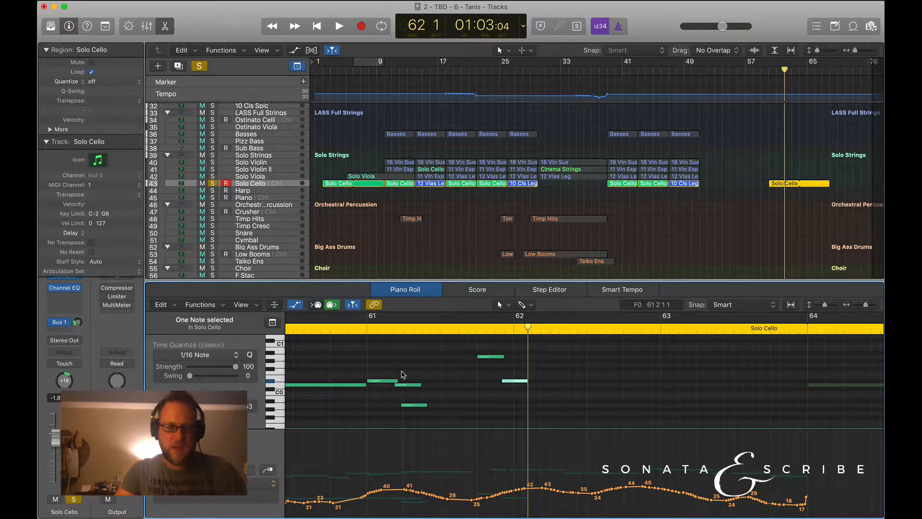
{"action": "left_click", "coordinate": [289, 401]}
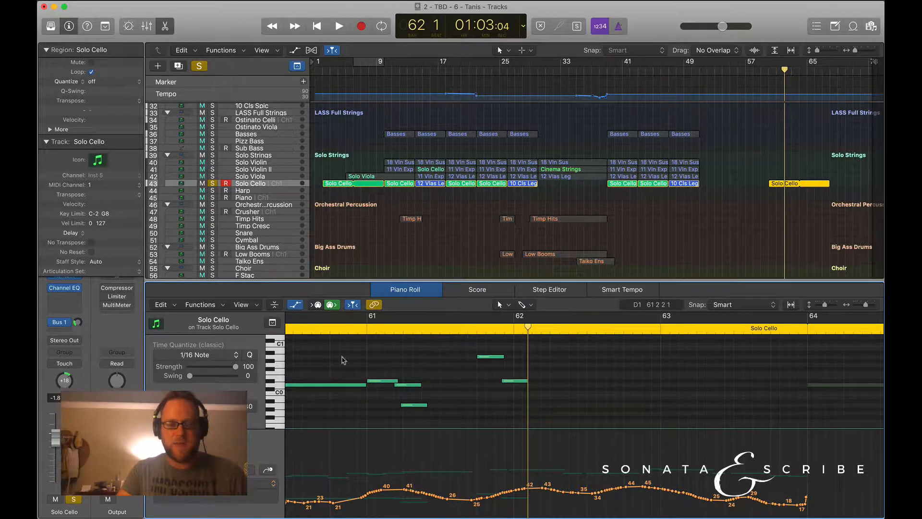
Play the cello passage from bar 61 beat 2 and again from just before bar 61, stopping in bar 62.
{"action": "left_click", "coordinate": [411, 328]}
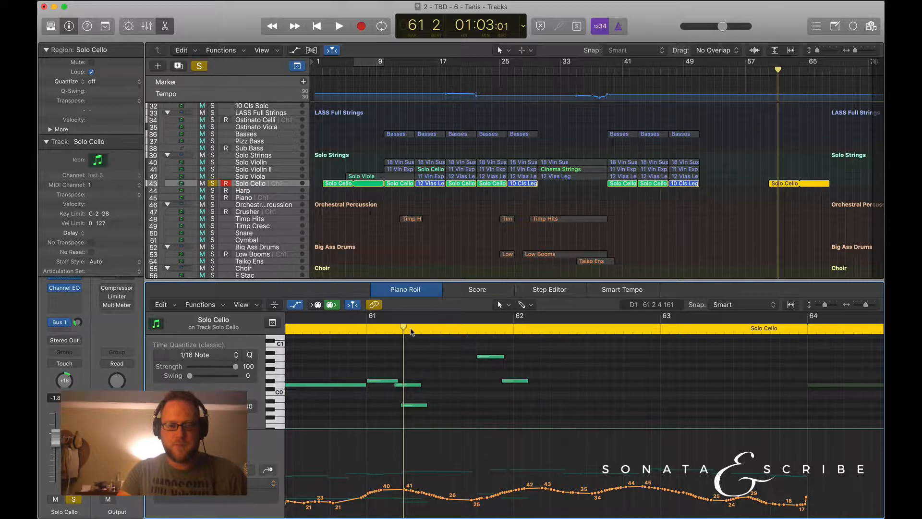
{"action": "key", "text": "space"}
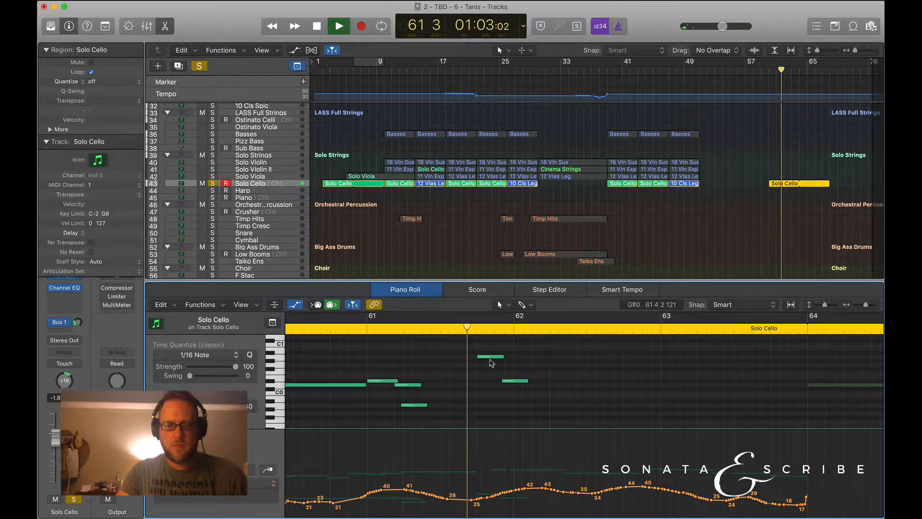
{"action": "key", "text": "space"}
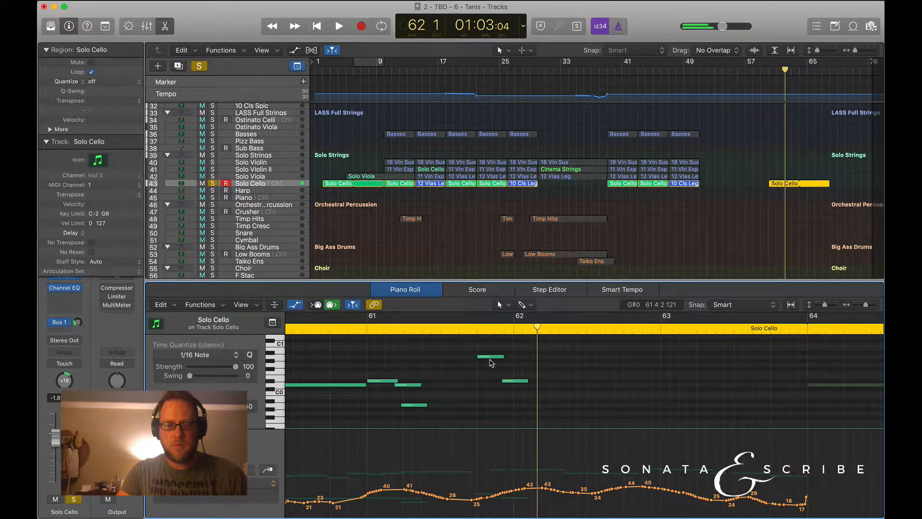
{"action": "left_click", "coordinate": [356, 329]}
{"action": "key", "text": "space"}
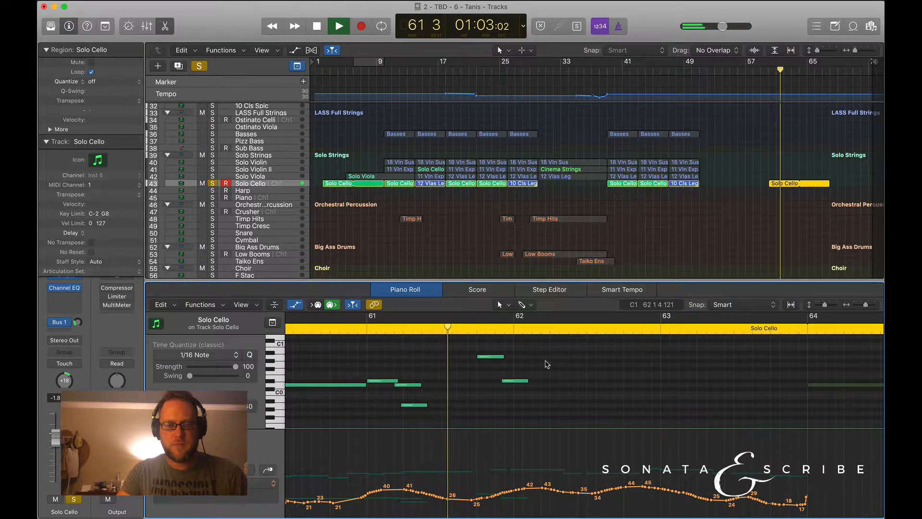
{"action": "scroll", "coordinate": [546, 366], "scroll_direction": "up", "scroll_amount": 3}
{"action": "scroll", "coordinate": [546, 366], "scroll_direction": "up", "scroll_amount": 2}
{"action": "scroll", "coordinate": [546, 367], "scroll_direction": "down", "scroll_amount": 2}
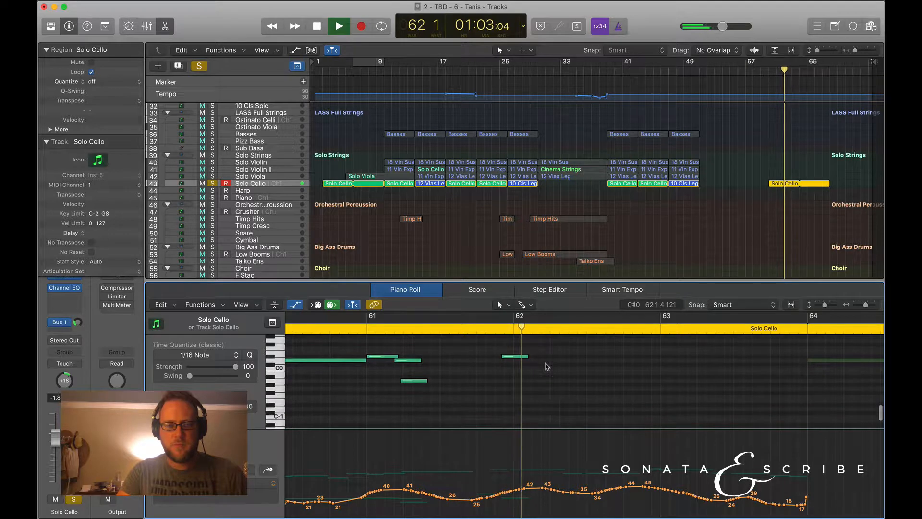
{"action": "key", "text": "space"}
Lower the A0 keyswitch note's velocity slightly and play the passage from bar 60 beat 4 into bar 62.
{"action": "scroll", "coordinate": [470, 383], "scroll_direction": "up", "scroll_amount": 5}
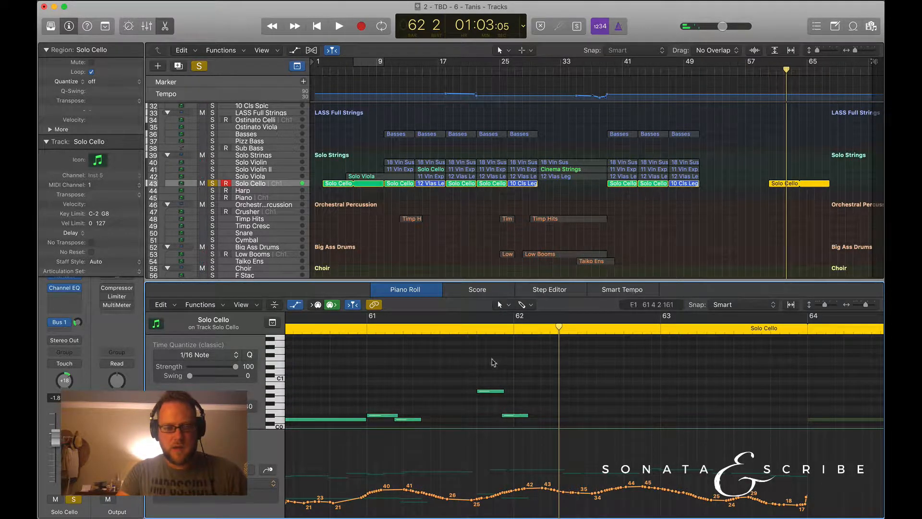
{"action": "left_click", "coordinate": [492, 390]}
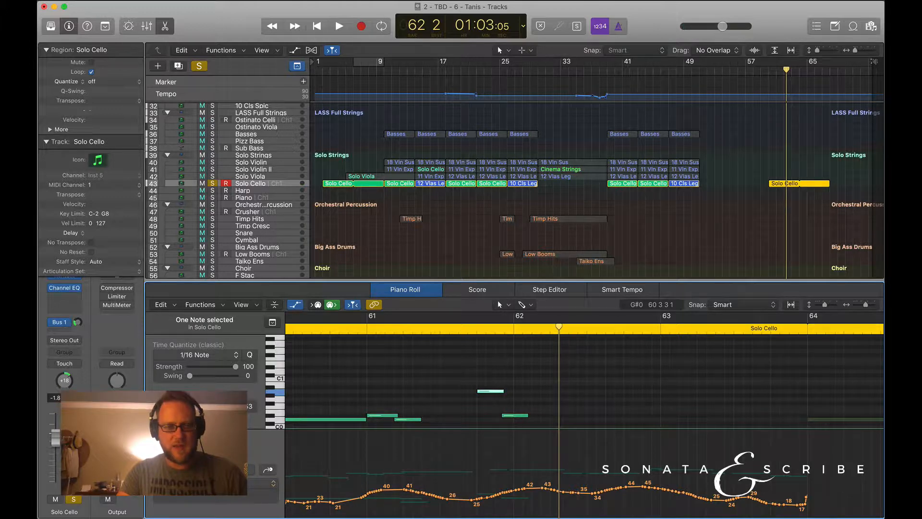
{"action": "left_click_drag", "start_coordinate": [213, 406], "coordinate": [208, 407]}
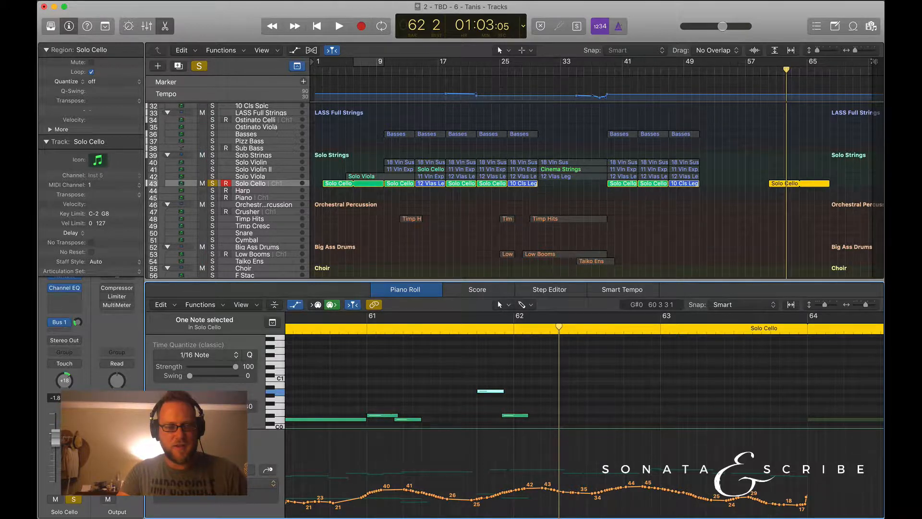
{"action": "left_click", "coordinate": [450, 362]}
{"action": "left_click", "coordinate": [348, 331]}
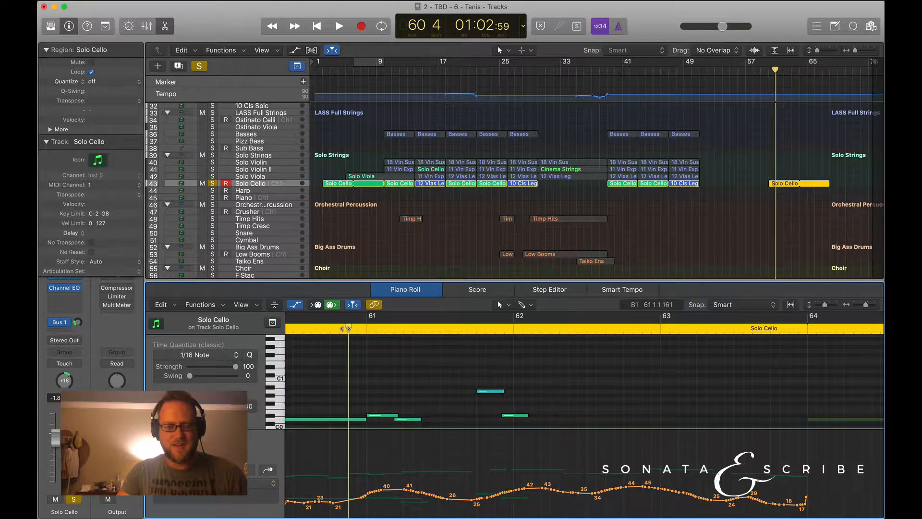
{"action": "key", "text": "space"}
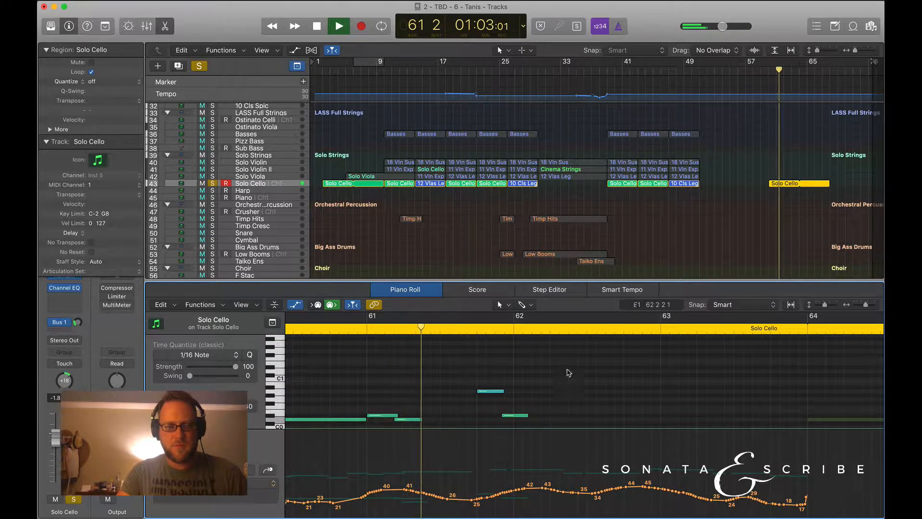
{"action": "scroll", "coordinate": [577, 385], "scroll_direction": "down", "scroll_amount": 2}
{"action": "scroll", "coordinate": [577, 385], "scroll_direction": "up", "scroll_amount": 2}
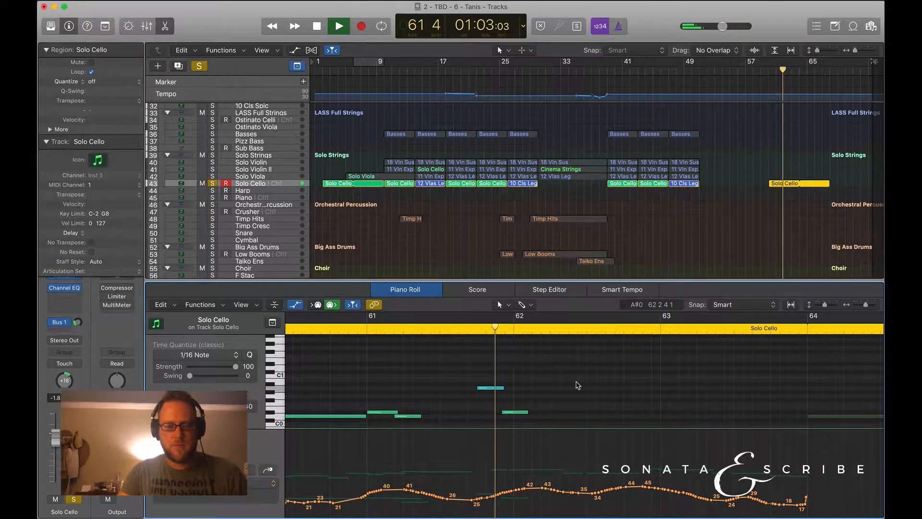
{"action": "key", "text": "space"}
Reduce the A0 keyswitch note's velocity to a very low value and replay the passage from bar 60 beat 4.
{"action": "left_click", "coordinate": [490, 387]}
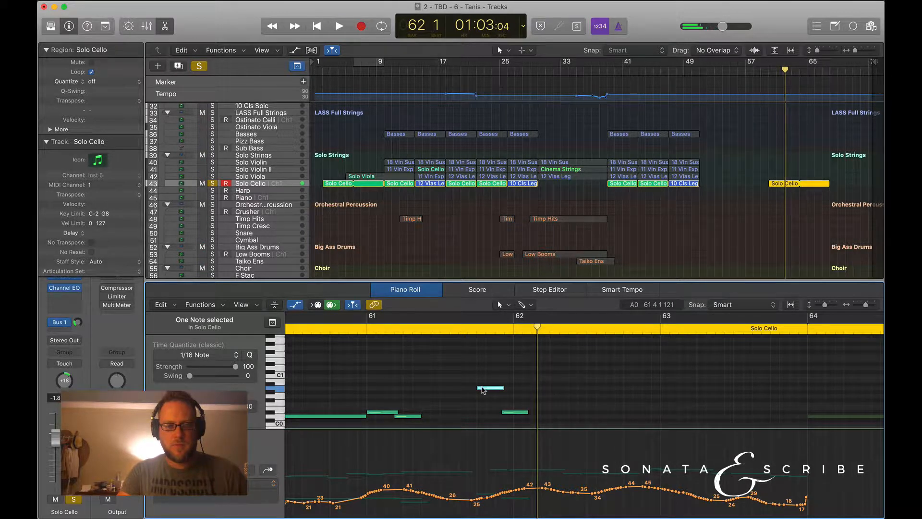
{"action": "left_click_drag", "start_coordinate": [203, 407], "coordinate": [189, 406]}
{"action": "left_click", "coordinate": [347, 323]}
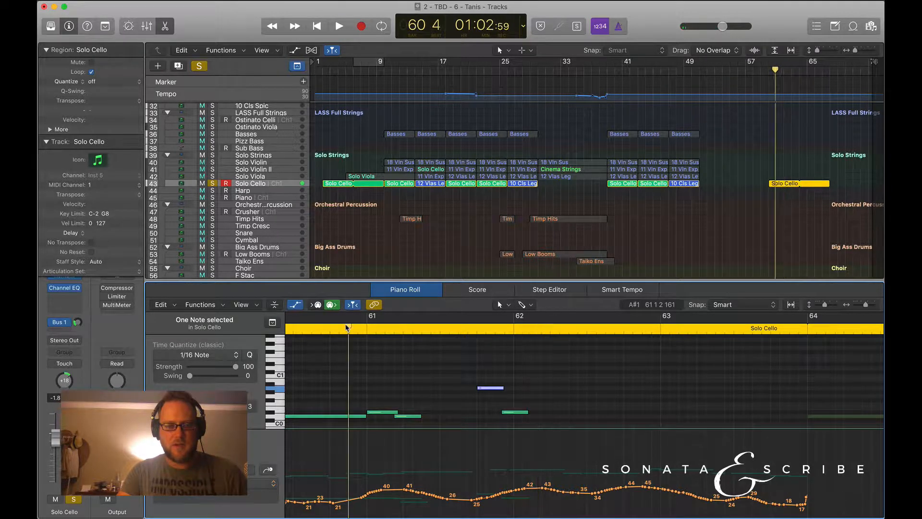
{"action": "key", "text": "space"}
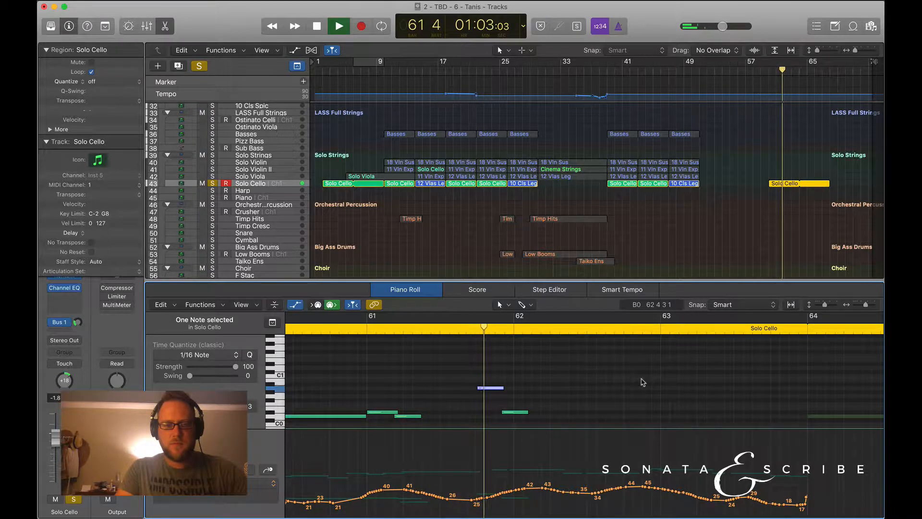
{"action": "key", "text": "space"}
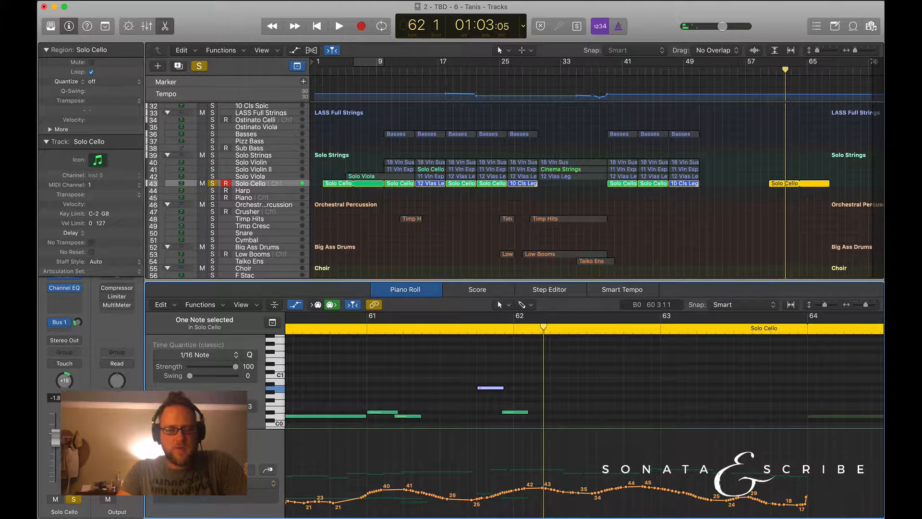
Raise the velocity of the A0 keyswitch note just before bar 62, and check the melody and keyswitch notes.
{"action": "left_click_drag", "start_coordinate": [196, 407], "coordinate": [204, 406]}
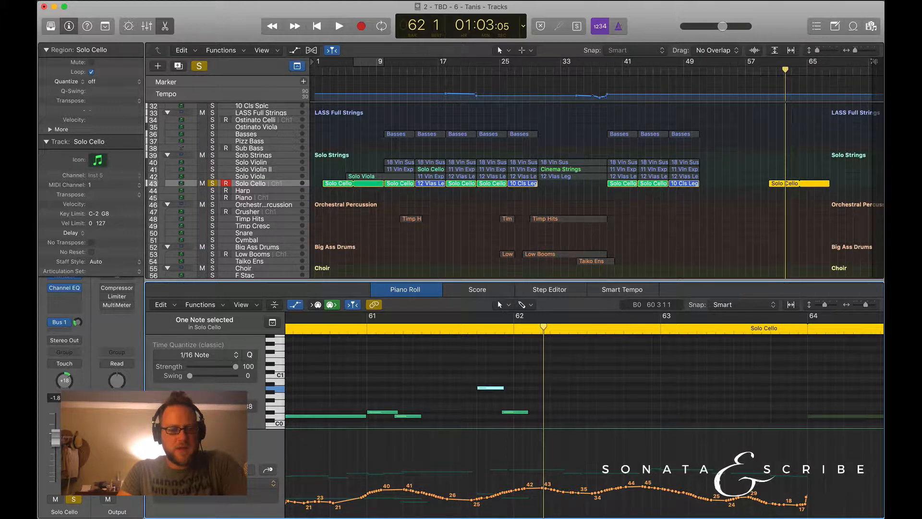
{"action": "scroll", "coordinate": [454, 377], "scroll_direction": "up", "scroll_amount": 5}
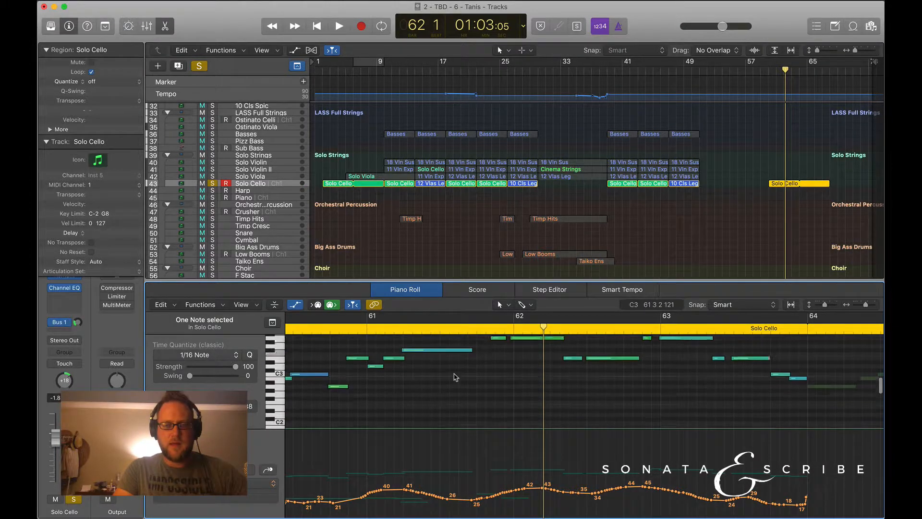
{"action": "scroll", "coordinate": [455, 376], "scroll_direction": "down", "scroll_amount": 5}
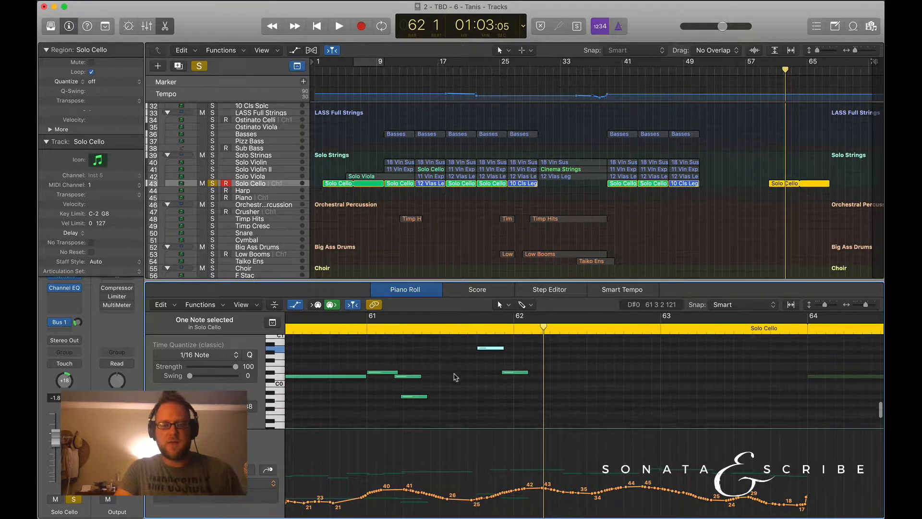
Reselect the Solo Cello region near bar 60 and examine its melody notes and low keyswitch notes from bar 60 to bar 64.
{"action": "scroll", "coordinate": [455, 376], "scroll_direction": "right", "scroll_amount": 15}
{"action": "left_click", "coordinate": [735, 232]}
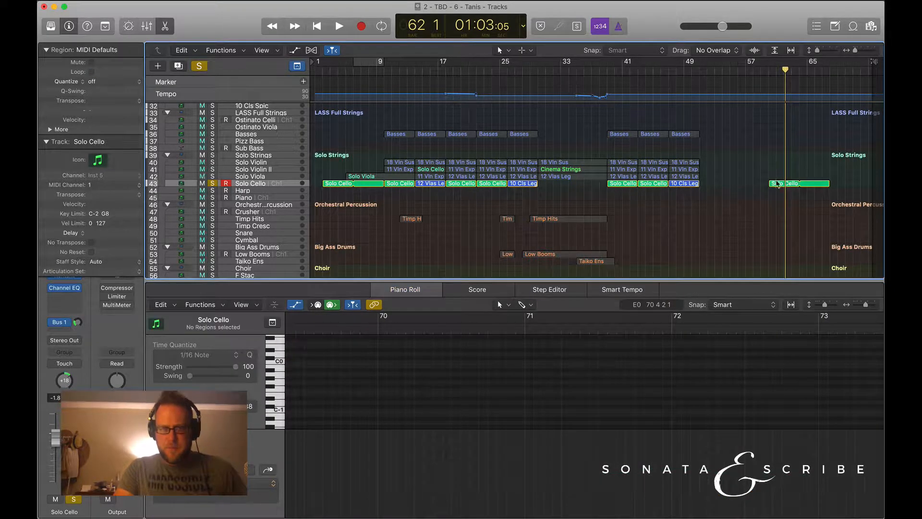
{"action": "left_click", "coordinate": [777, 184]}
{"action": "scroll", "coordinate": [454, 385], "scroll_direction": "up", "scroll_amount": 4}
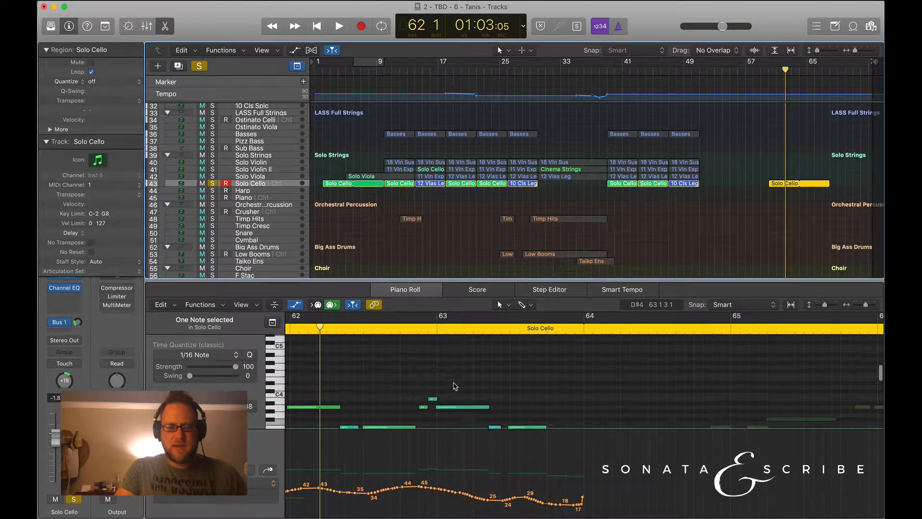
{"action": "scroll", "coordinate": [455, 386], "scroll_direction": "down", "scroll_amount": 8}
{"action": "scroll", "coordinate": [454, 386], "scroll_direction": "left", "scroll_amount": 2}
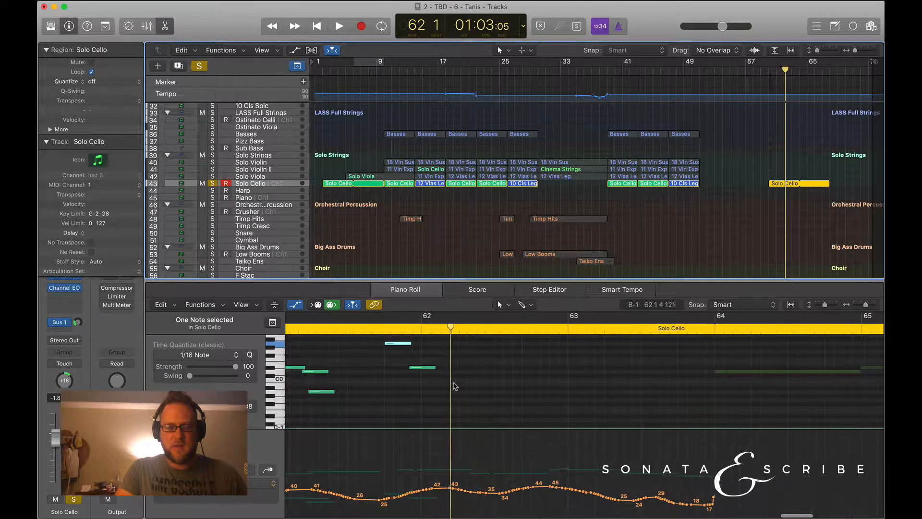
{"action": "scroll", "coordinate": [455, 386], "scroll_direction": "up", "scroll_amount": 6}
{"action": "scroll", "coordinate": [455, 386], "scroll_direction": "left", "scroll_amount": 4}
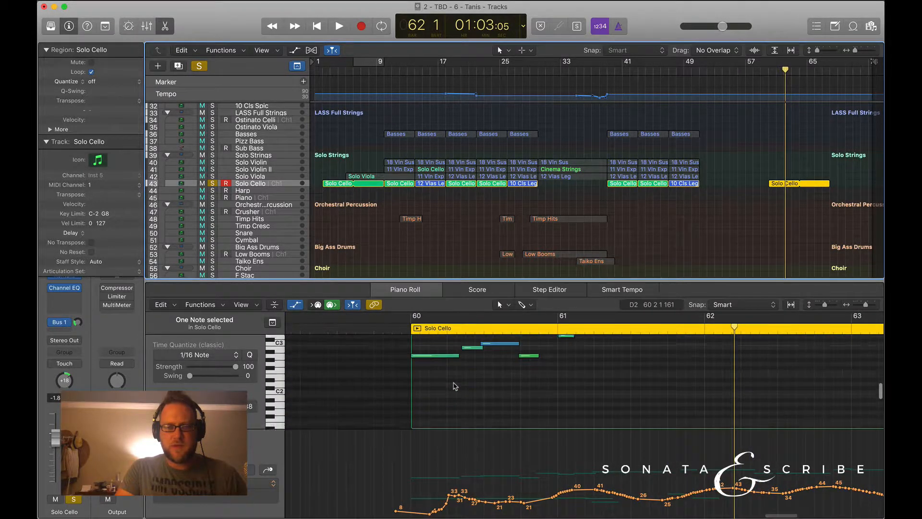
{"action": "scroll", "coordinate": [455, 386], "scroll_direction": "up", "scroll_amount": 3}
{"action": "scroll", "coordinate": [455, 386], "scroll_direction": "down", "scroll_amount": 4}
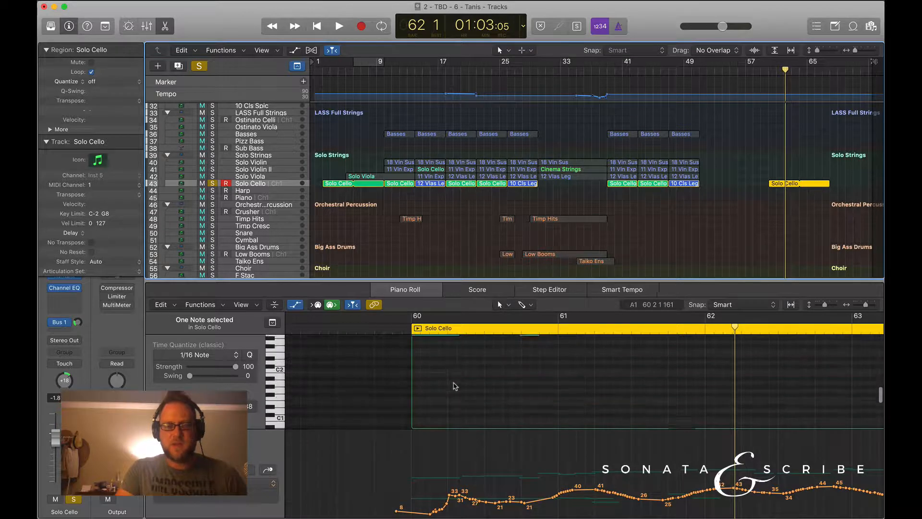
{"action": "scroll", "coordinate": [455, 386], "scroll_direction": "down", "scroll_amount": 5}
{"action": "scroll", "coordinate": [455, 386], "scroll_direction": "up", "scroll_amount": 2}
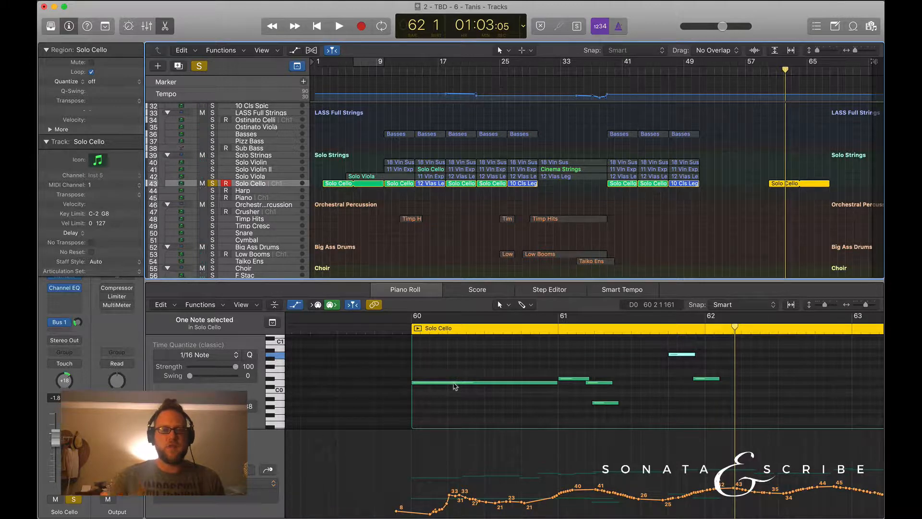
Turn off solo on the Solo Cello track and select the 18 Vln Sus track in the EWQL Strings group.
{"action": "left_click", "coordinate": [212, 183]}
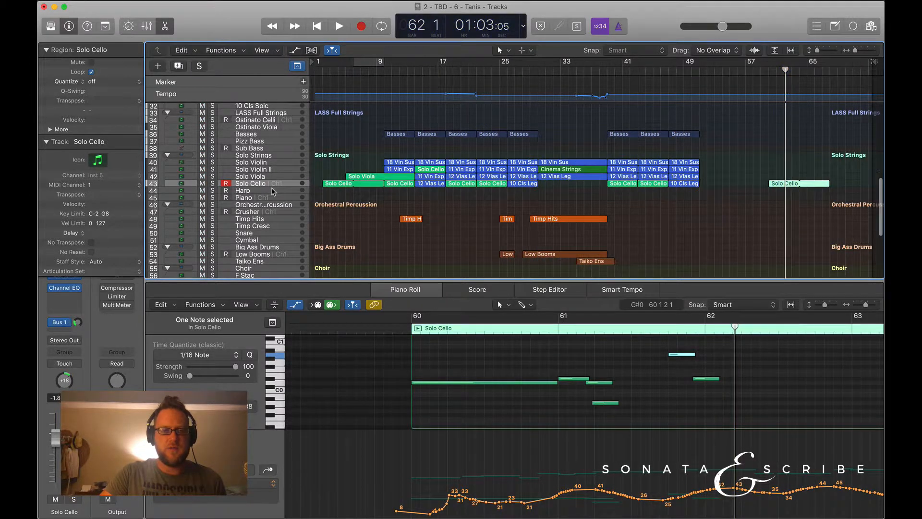
{"action": "scroll", "coordinate": [271, 191], "scroll_direction": "up", "scroll_amount": 5}
{"action": "scroll", "coordinate": [270, 169], "scroll_direction": "up", "scroll_amount": 5}
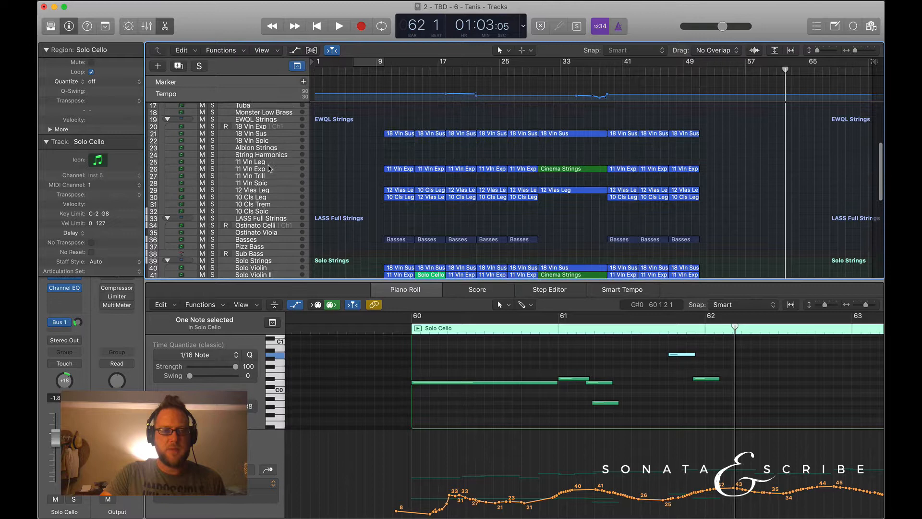
{"action": "left_click", "coordinate": [267, 128]}
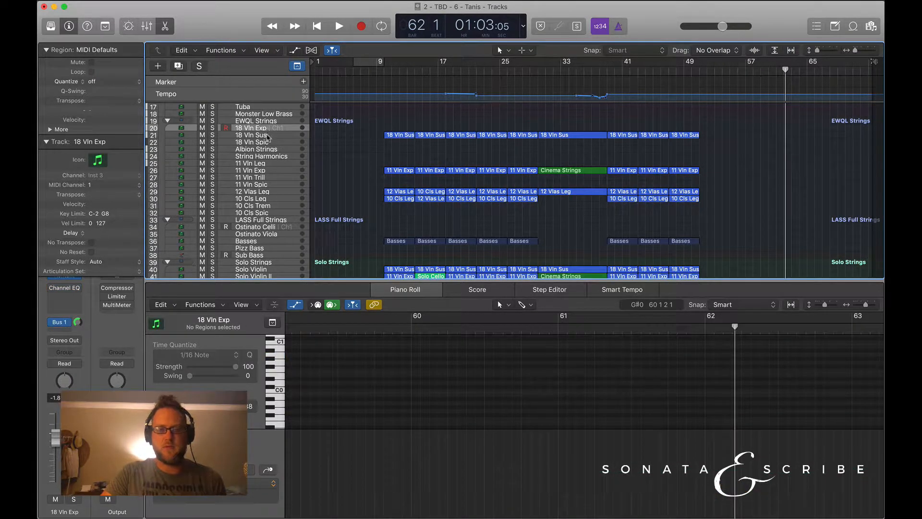
{"action": "left_click", "coordinate": [275, 137]}
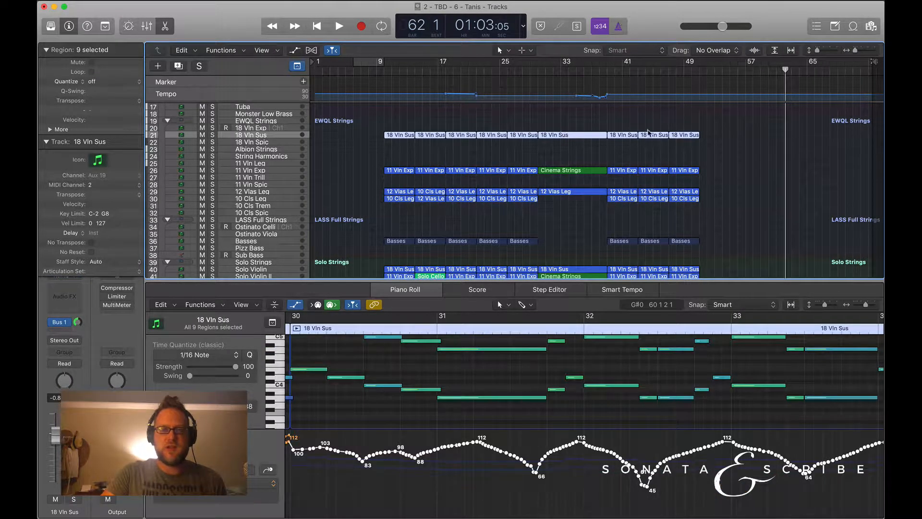
Place the playhead at bar 52 and look over the EWQL, LASS and solo string tracks and the brass group.
{"action": "left_click", "coordinate": [707, 71]}
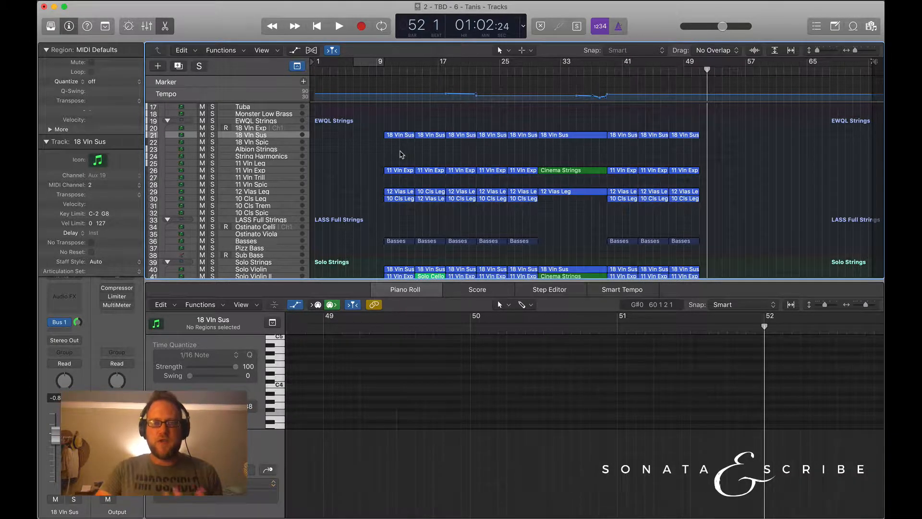
{"action": "scroll", "coordinate": [437, 139], "scroll_direction": "down", "scroll_amount": 3}
{"action": "scroll", "coordinate": [437, 139], "scroll_direction": "up", "scroll_amount": 4}
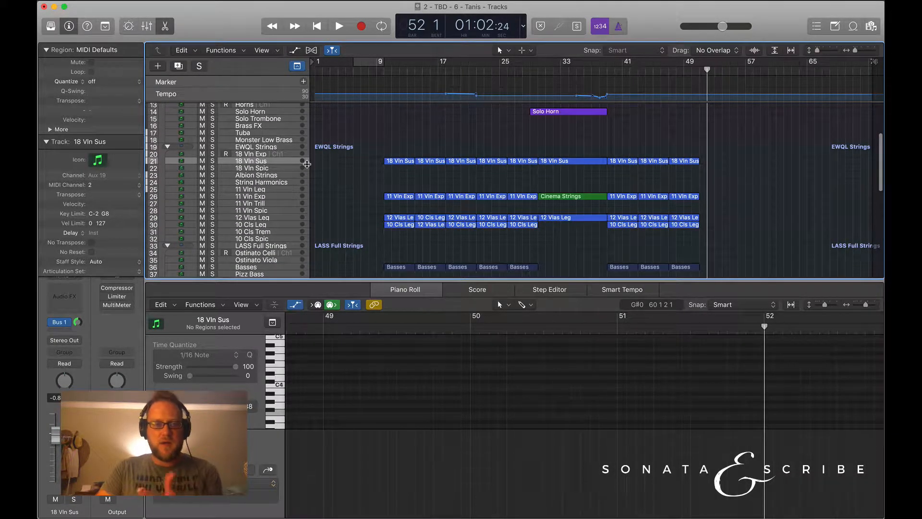
{"action": "scroll", "coordinate": [415, 192], "scroll_direction": "down", "scroll_amount": 2}
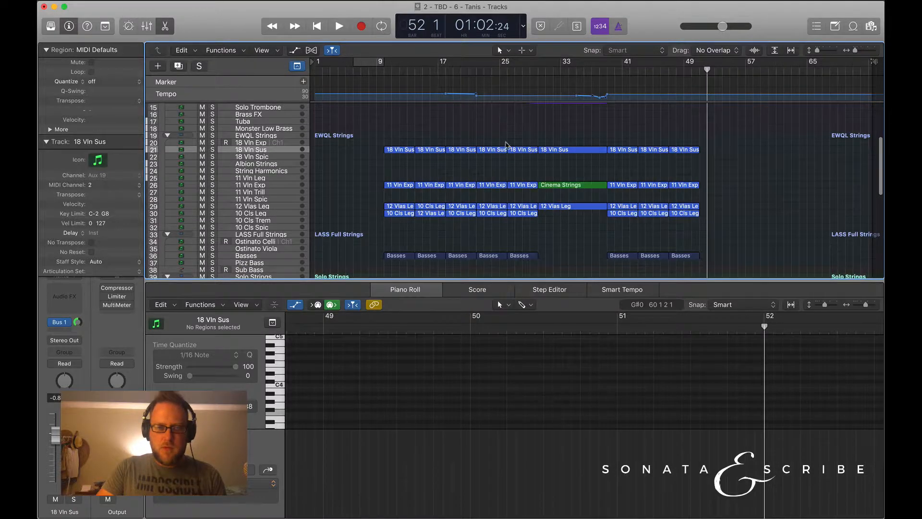
{"action": "scroll", "coordinate": [484, 187], "scroll_direction": "down", "scroll_amount": 1}
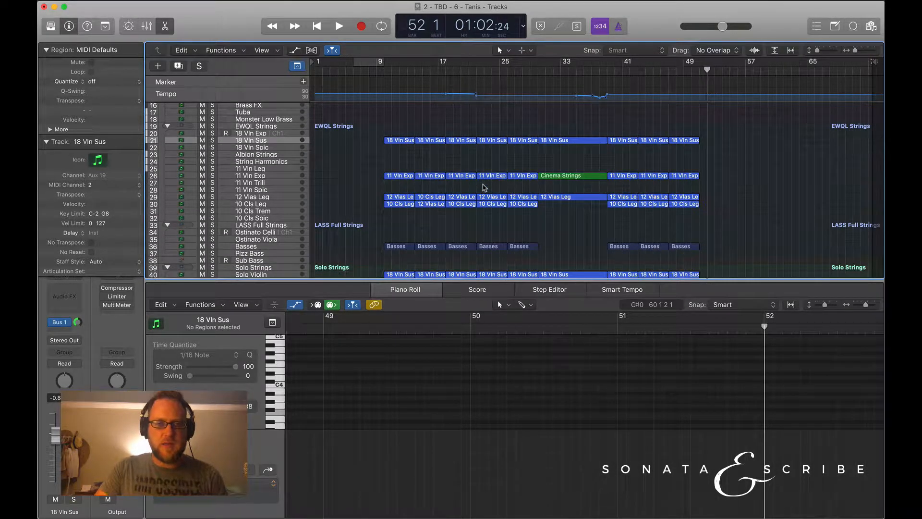
{"action": "scroll", "coordinate": [485, 187], "scroll_direction": "down", "scroll_amount": 5}
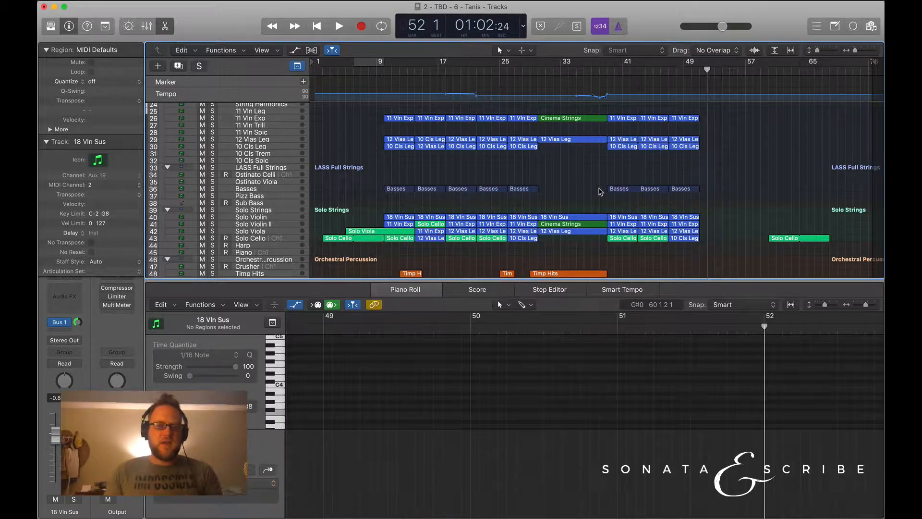
{"action": "scroll", "coordinate": [600, 192], "scroll_direction": "up", "scroll_amount": 10}
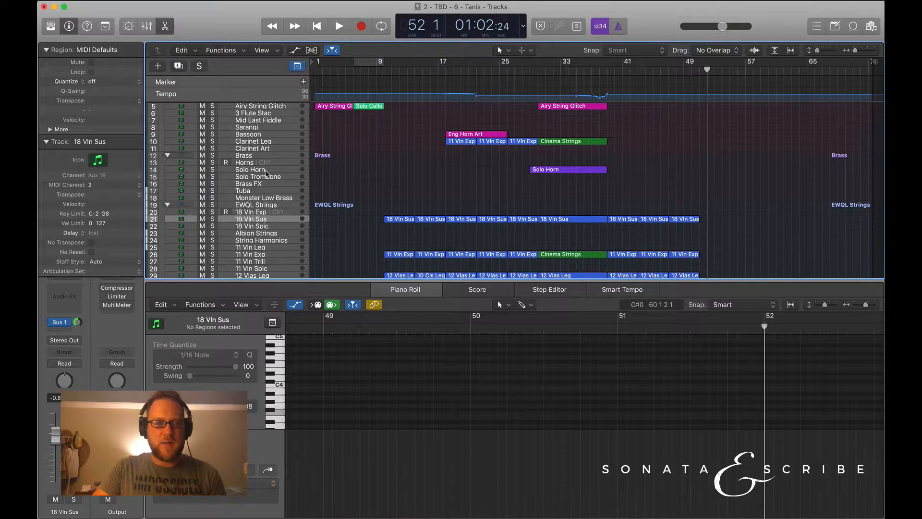
Select the Solo Horn region in the Brass group and compare it with the string and percussion parts.
{"action": "left_click", "coordinate": [566, 170]}
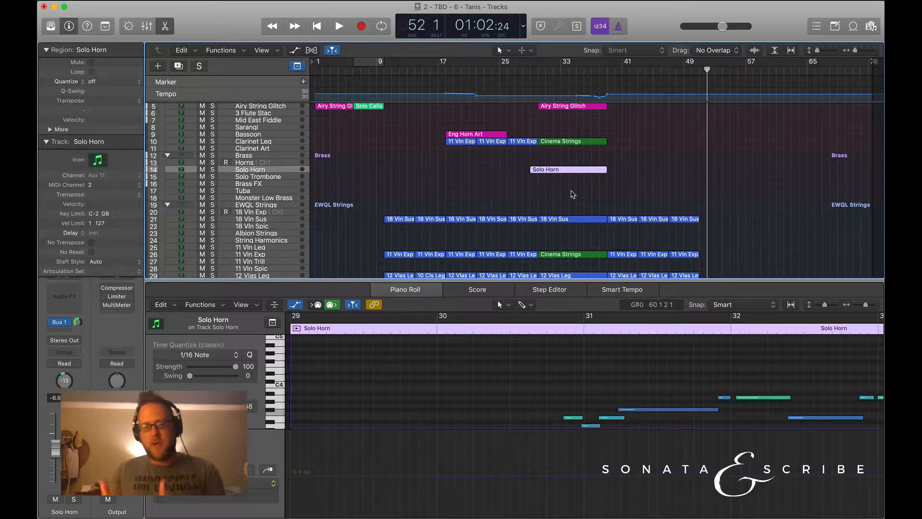
{"action": "scroll", "coordinate": [572, 194], "scroll_direction": "down", "scroll_amount": 15}
{"action": "scroll", "coordinate": [572, 194], "scroll_direction": "down", "scroll_amount": 1}
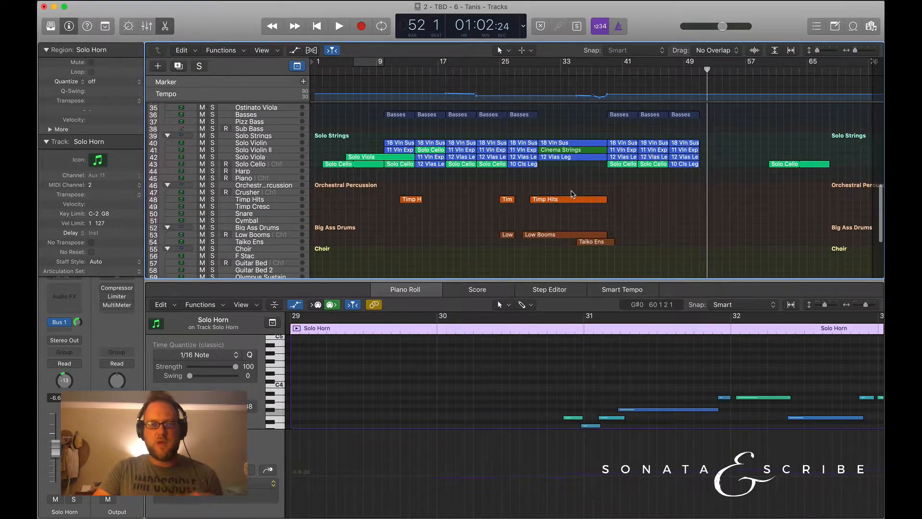
{"action": "scroll", "coordinate": [538, 206], "scroll_direction": "up", "scroll_amount": 16}
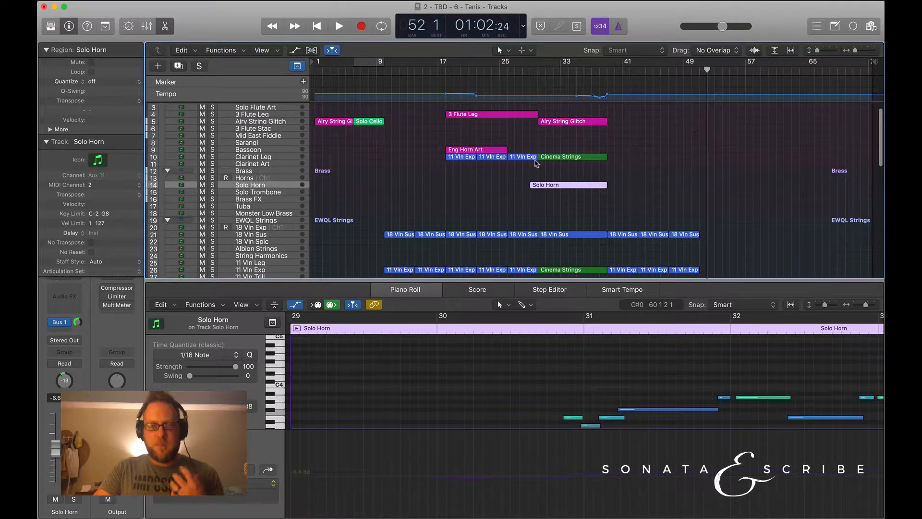
{"action": "scroll", "coordinate": [537, 163], "scroll_direction": "down", "scroll_amount": 16}
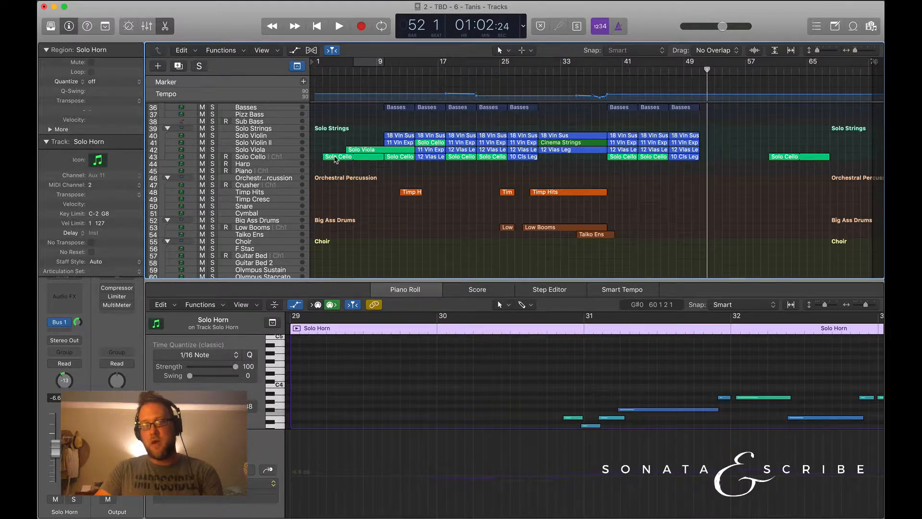
{"action": "scroll", "coordinate": [562, 202], "scroll_direction": "up", "scroll_amount": 16}
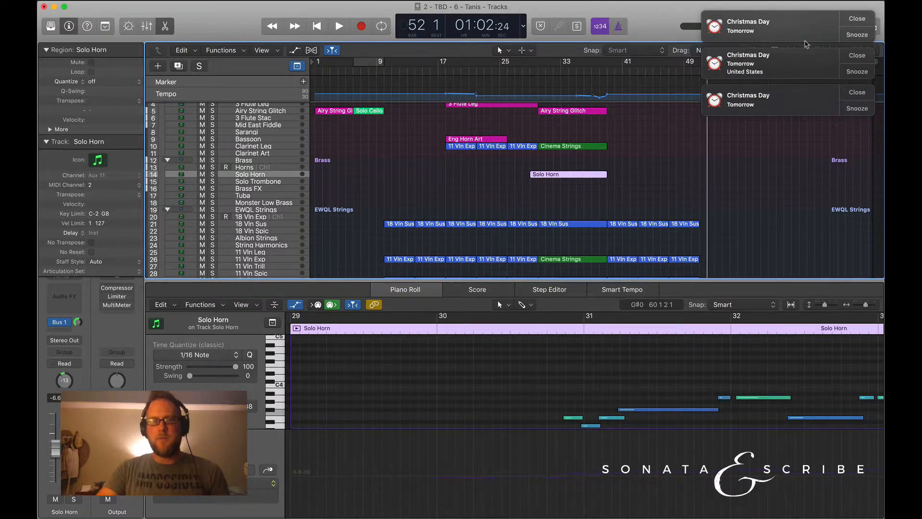
Dismiss the three Christmas Day reminder notifications.
{"action": "left_click", "coordinate": [858, 19]}
{"action": "left_click", "coordinate": [858, 20]}
{"action": "left_click", "coordinate": [858, 20]}
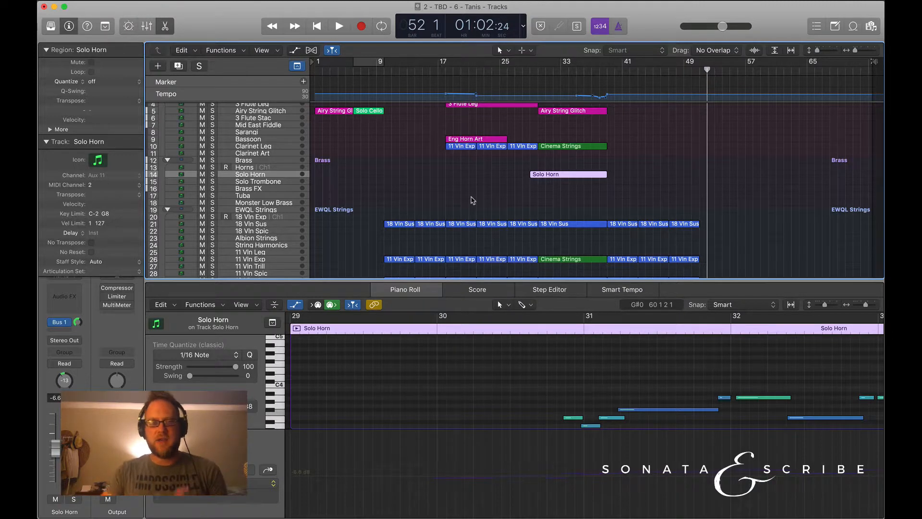
Select the Ostinato Celli track in the LASS Full Strings group.
{"action": "scroll", "coordinate": [289, 234], "scroll_direction": "down", "scroll_amount": 10}
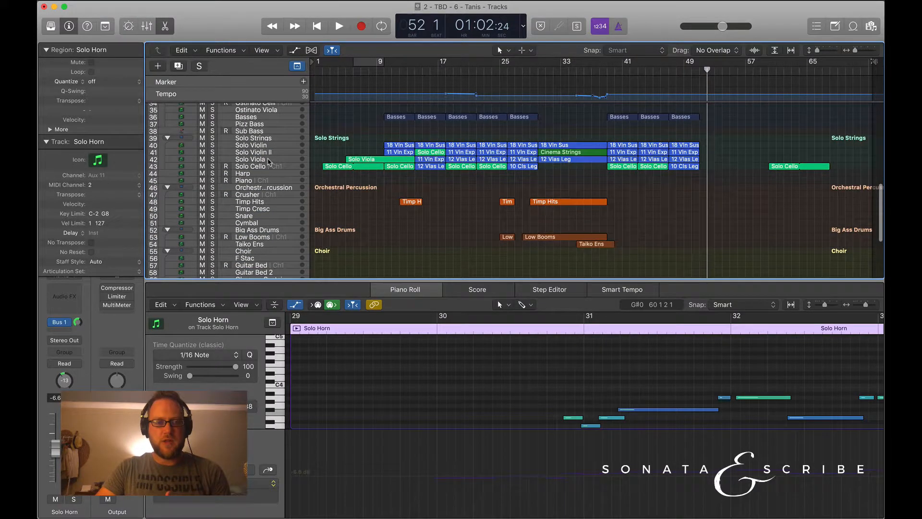
{"action": "scroll", "coordinate": [268, 161], "scroll_direction": "up", "scroll_amount": 3}
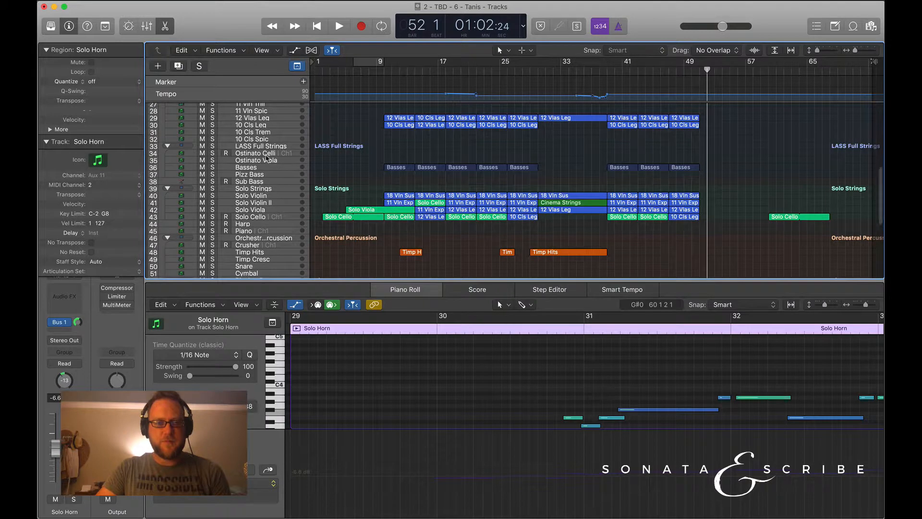
{"action": "left_click", "coordinate": [267, 154]}
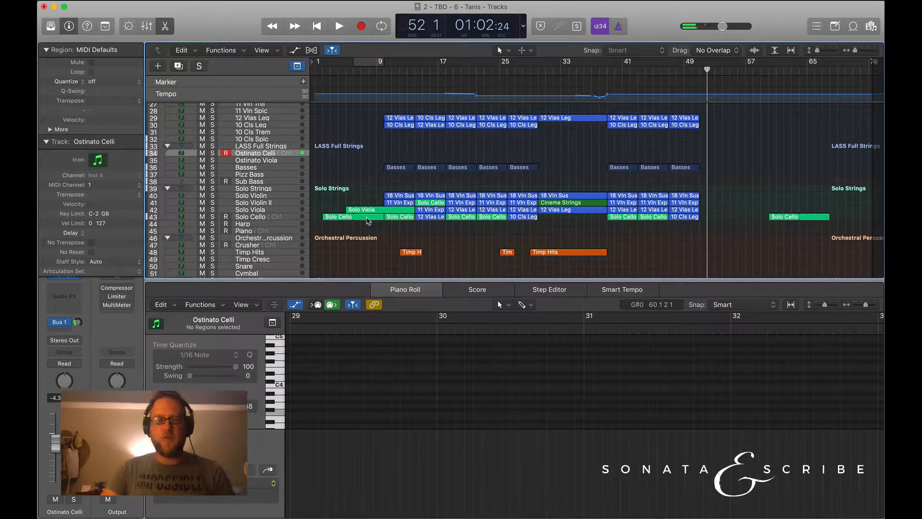
Hide the global Marker and Tempo tracks above the arrangement and look over the string groups.
{"action": "scroll", "coordinate": [267, 176], "scroll_direction": "up", "scroll_amount": 6}
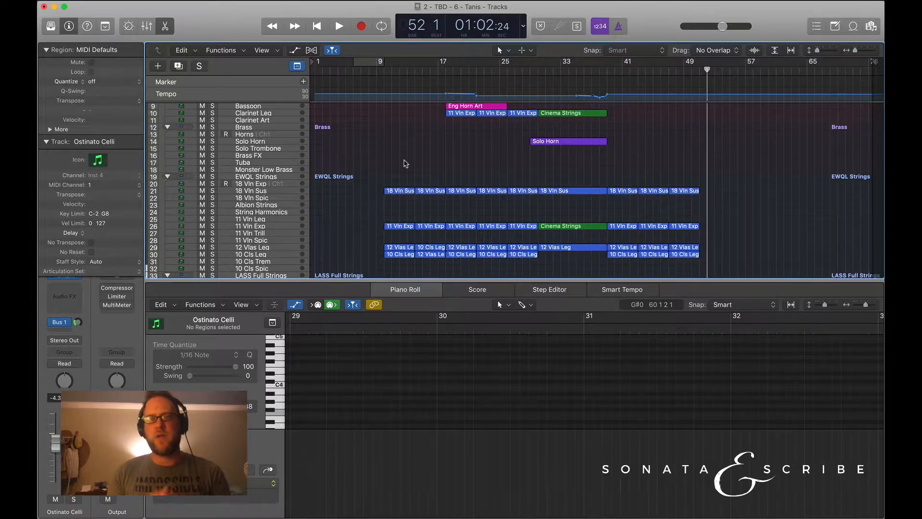
{"action": "scroll", "coordinate": [405, 163], "scroll_direction": "down", "scroll_amount": 2}
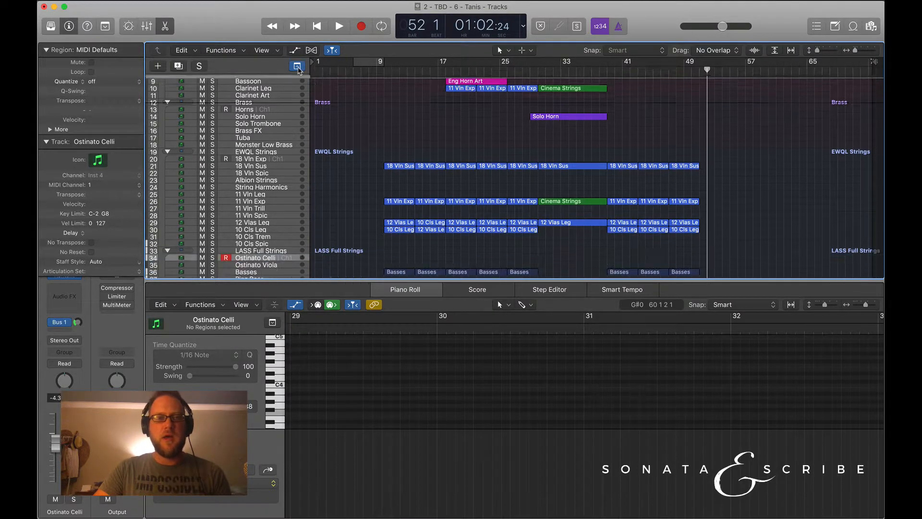
{"action": "scroll", "coordinate": [389, 142], "scroll_direction": "up", "scroll_amount": 4}
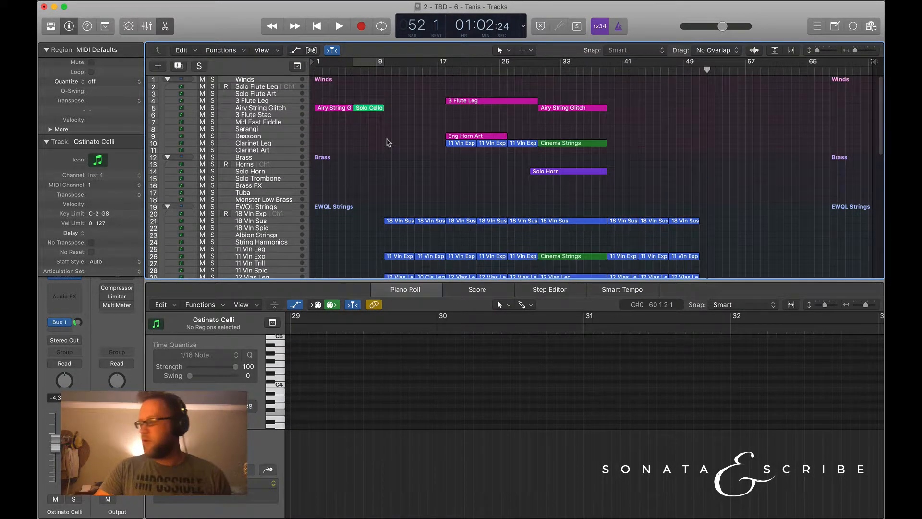
{"action": "scroll", "coordinate": [384, 178], "scroll_direction": "down", "scroll_amount": 10}
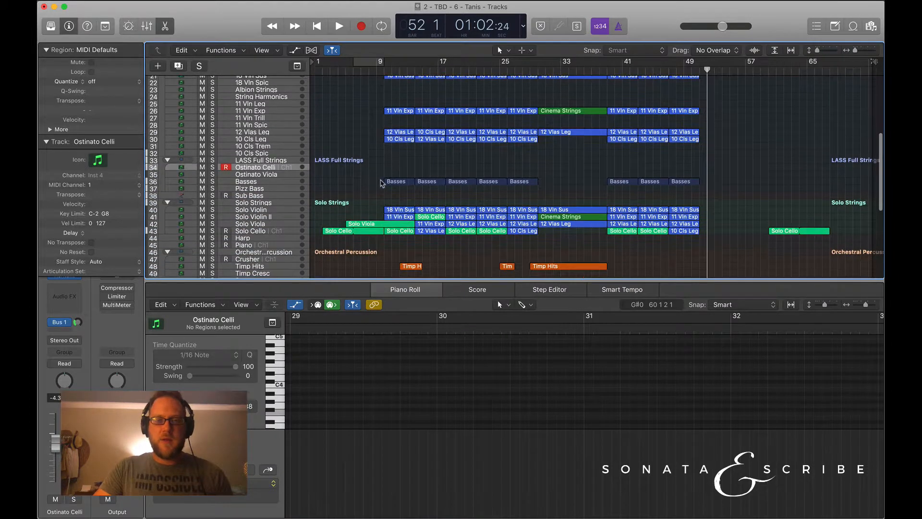
Place the playhead at bar 2 and look over the track groups from Winds to Orchestral Percussion.
{"action": "left_click", "coordinate": [310, 59]}
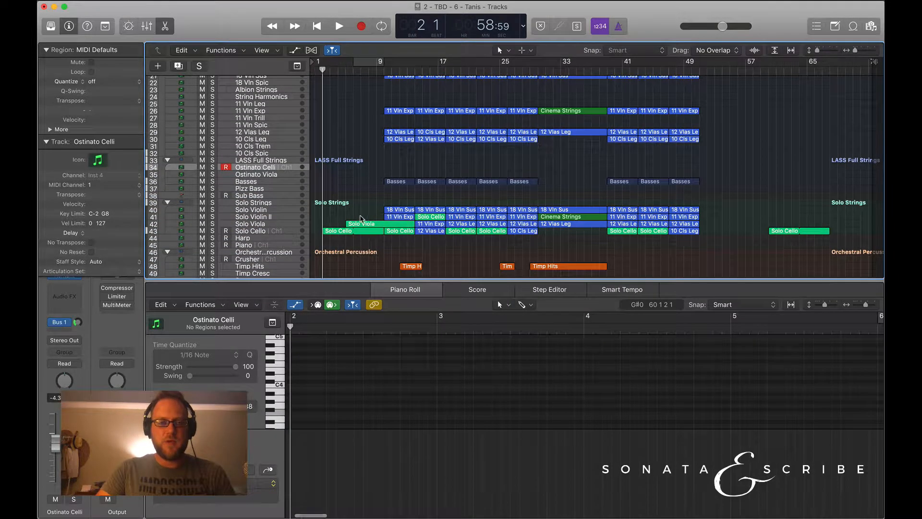
{"action": "scroll", "coordinate": [352, 193], "scroll_direction": "down", "scroll_amount": 2}
{"action": "scroll", "coordinate": [352, 193], "scroll_direction": "up", "scroll_amount": 12}
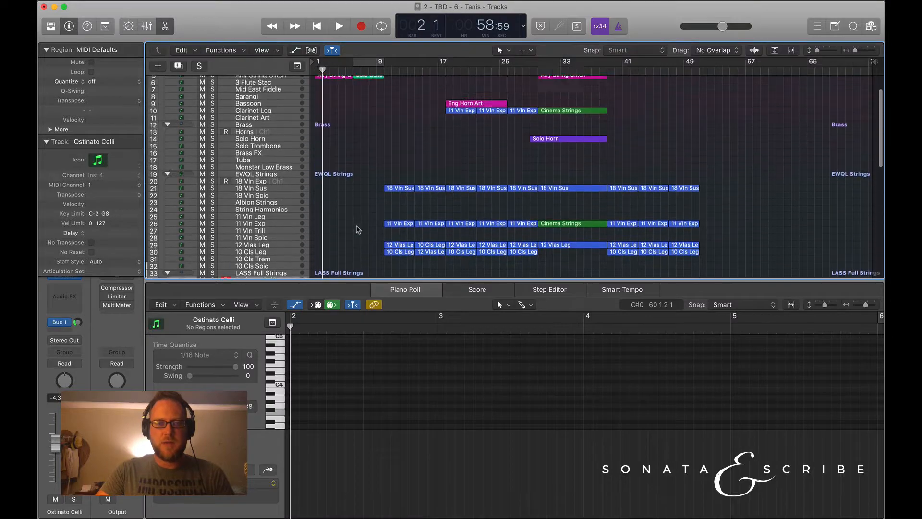
{"action": "scroll", "coordinate": [358, 229], "scroll_direction": "down", "scroll_amount": 8}
{"action": "scroll", "coordinate": [339, 149], "scroll_direction": "up", "scroll_amount": 8}
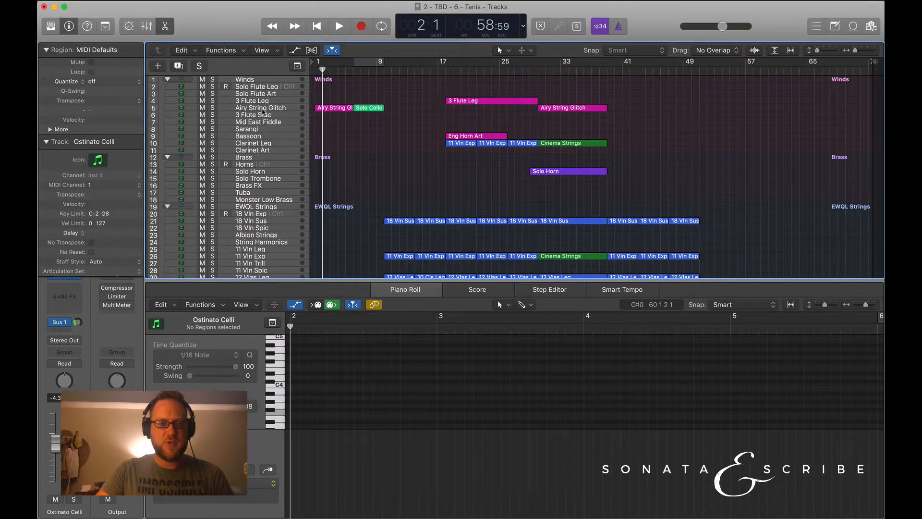
{"action": "scroll", "coordinate": [344, 179], "scroll_direction": "down", "scroll_amount": 8}
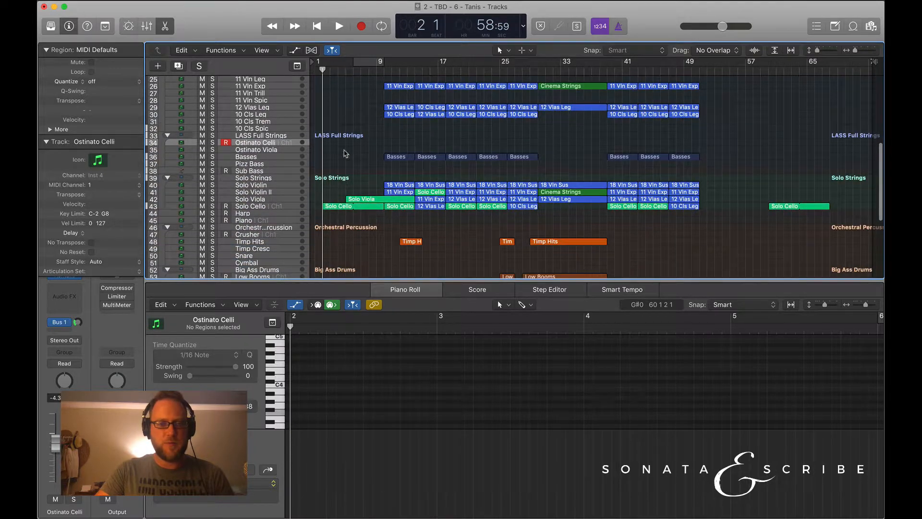
Return the playhead to bar 1 and select the Airy String Glitch track in the Winds group.
{"action": "scroll", "coordinate": [347, 106], "scroll_direction": "up", "scroll_amount": 7}
{"action": "scroll", "coordinate": [347, 108], "scroll_direction": "up", "scroll_amount": 2}
{"action": "key", "text": "Return"}
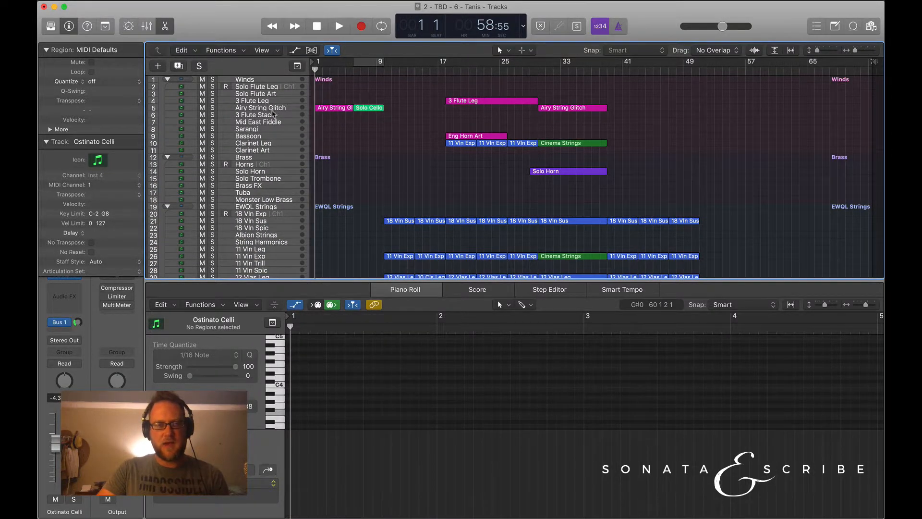
{"action": "left_click", "coordinate": [270, 110]}
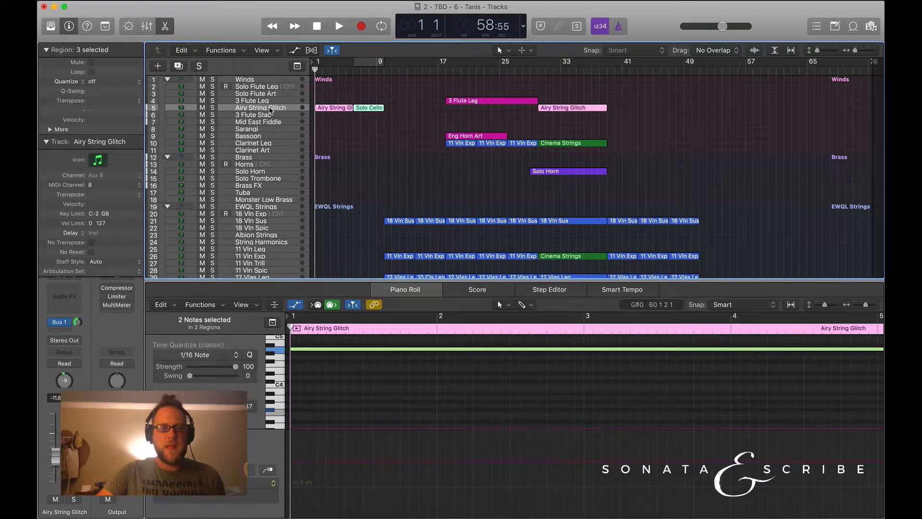
Look over the Big Ass Drums group, selecting the Taiko Ens track and then the Low Booms track.
{"action": "scroll", "coordinate": [270, 110], "scroll_direction": "down", "scroll_amount": 5}
{"action": "scroll", "coordinate": [270, 110], "scroll_direction": "down", "scroll_amount": 5}
{"action": "scroll", "coordinate": [270, 167], "scroll_direction": "down", "scroll_amount": 1}
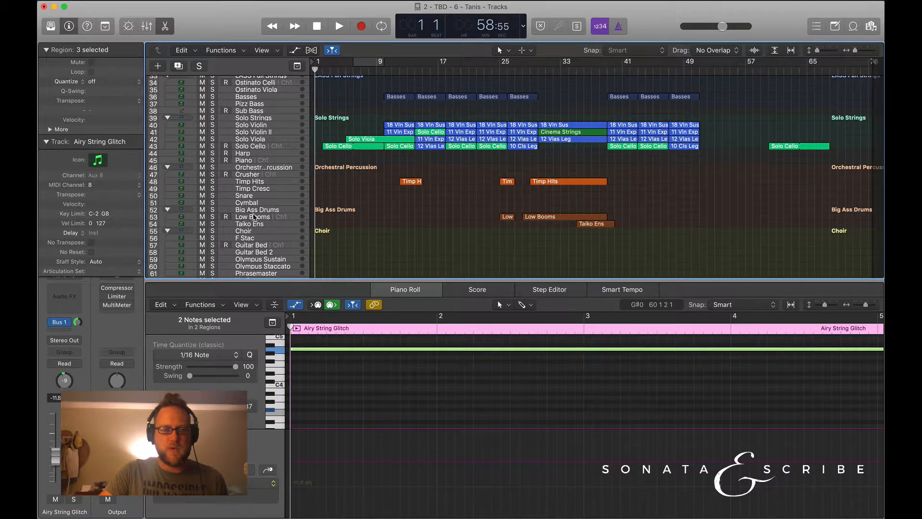
{"action": "left_click", "coordinate": [255, 217]}
{"action": "left_click", "coordinate": [255, 224]}
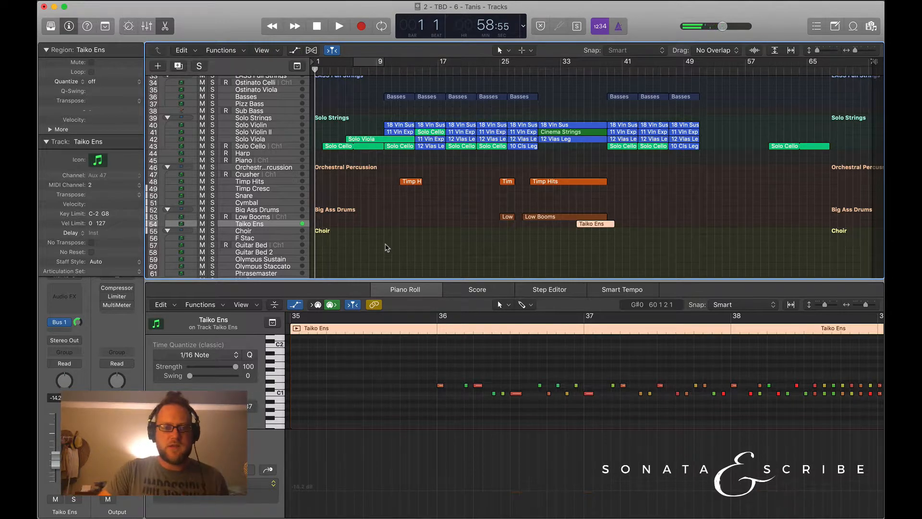
{"action": "left_click", "coordinate": [264, 219]}
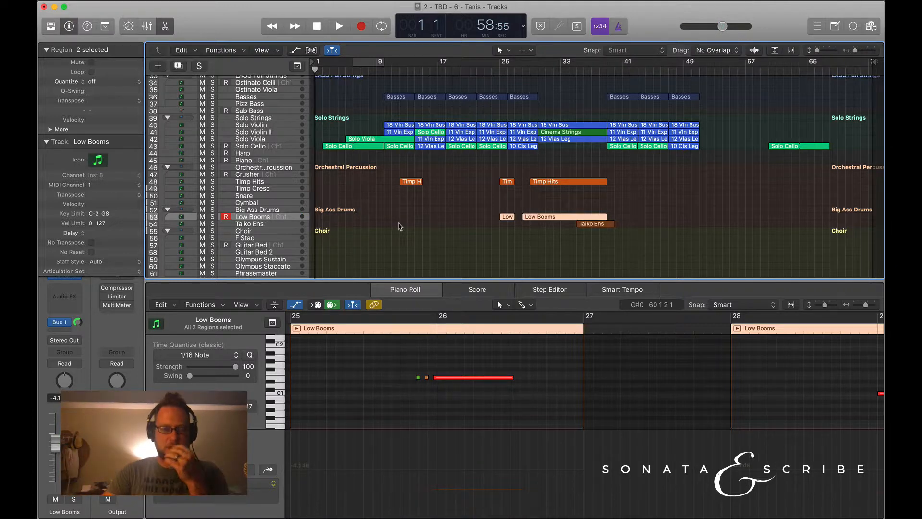
Clear the region selection and place the playhead at bar 2, with the Solo Strings group in view.
{"action": "scroll", "coordinate": [457, 246], "scroll_direction": "up", "scroll_amount": 5}
{"action": "left_click", "coordinate": [357, 193]}
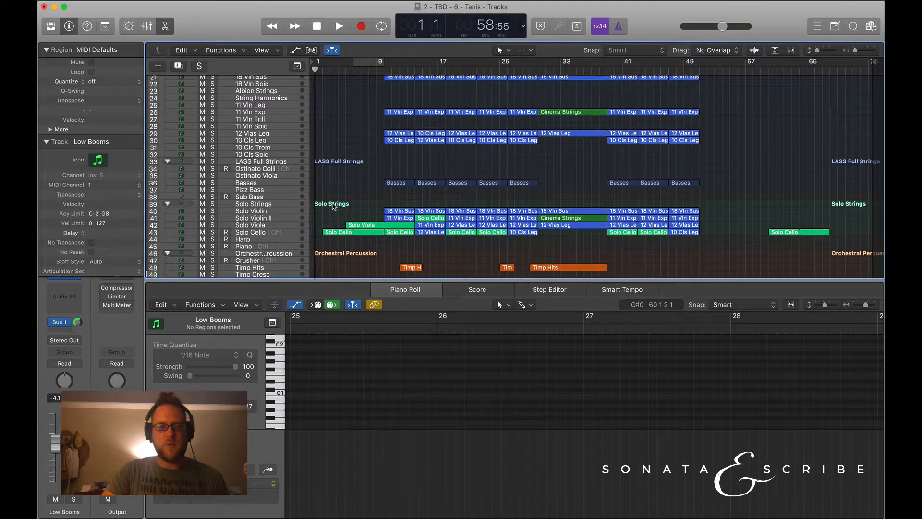
{"action": "scroll", "coordinate": [358, 194], "scroll_direction": "down", "scroll_amount": 4}
{"action": "key", "text": "space"}
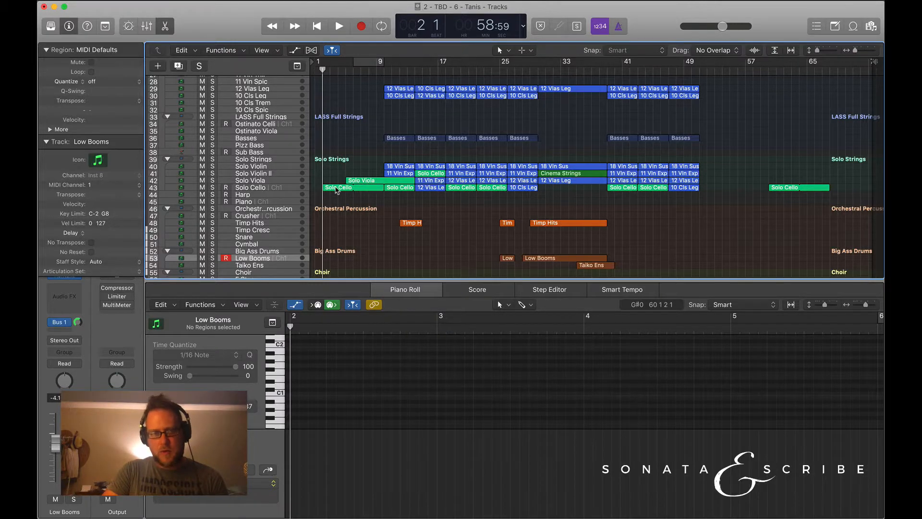
Move the late Solo Cello region from bar 60 to bar 2 on the Solo Cello track.
{"action": "left_click", "coordinate": [336, 189]}
{"action": "left_click", "coordinate": [779, 199]}
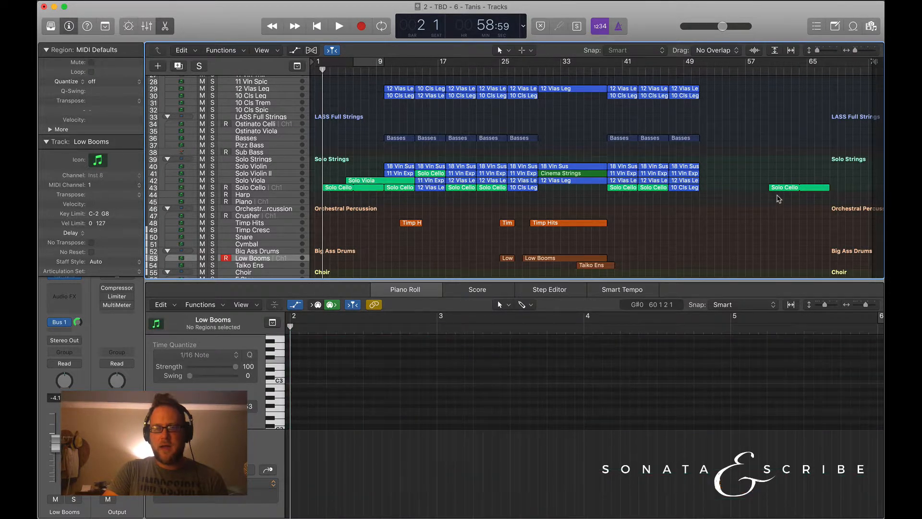
{"action": "left_click_drag", "start_coordinate": [783, 191], "coordinate": [414, 182]}
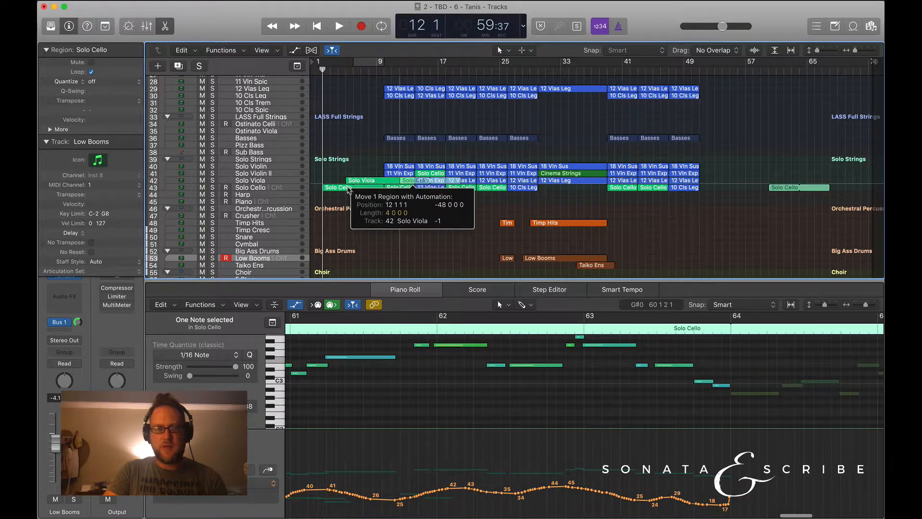
{"action": "left_click_drag", "start_coordinate": [349, 190], "coordinate": [340, 191]}
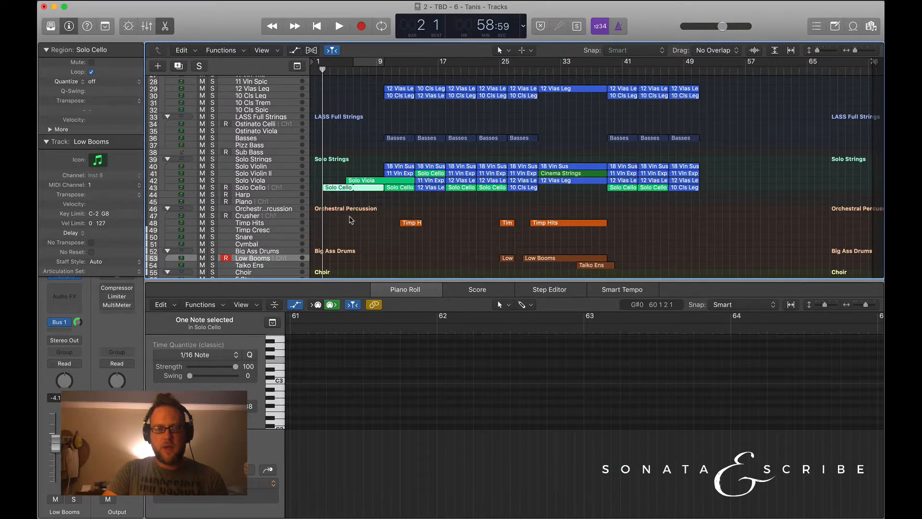
Select the Solo Cello region at bar 2 and examine its low keyswitch notes in the Piano Roll.
{"action": "left_click", "coordinate": [351, 219]}
{"action": "left_click", "coordinate": [339, 189]}
{"action": "scroll", "coordinate": [405, 416], "scroll_direction": "down", "scroll_amount": 6}
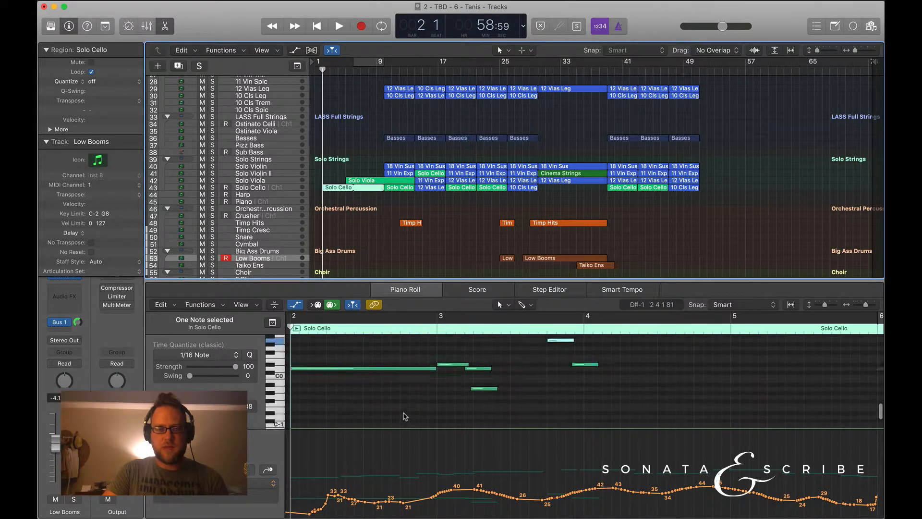
{"action": "scroll", "coordinate": [402, 416], "scroll_direction": "up", "scroll_amount": 6}
Play the arrangement from bar 2 and stop in bar 6, following the Solo Cello notes.
{"action": "key", "text": "space"}
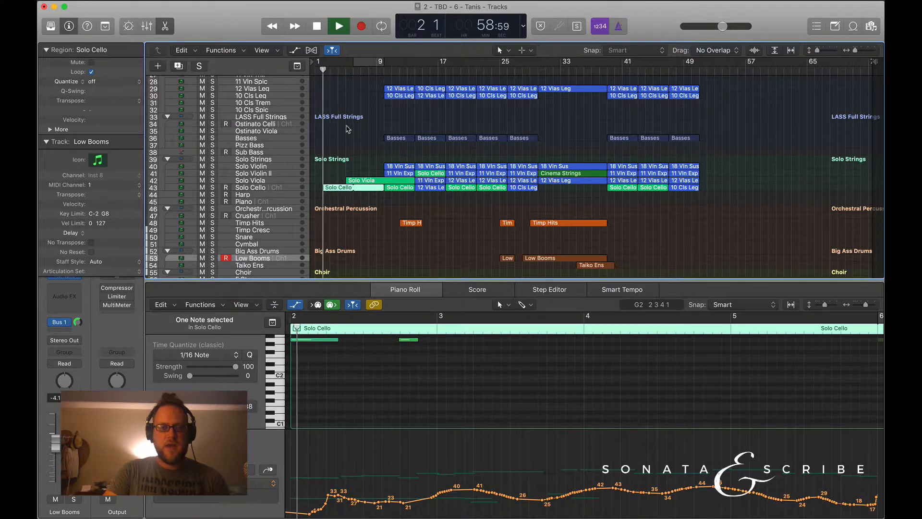
{"action": "scroll", "coordinate": [402, 323], "scroll_direction": "up", "scroll_amount": 3}
{"action": "scroll", "coordinate": [401, 337], "scroll_direction": "up", "scroll_amount": 2}
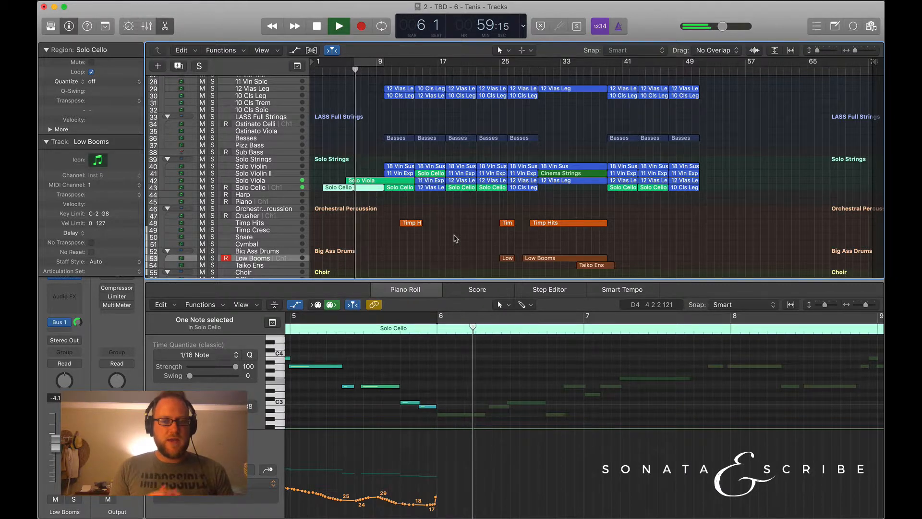
{"action": "key", "text": "space"}
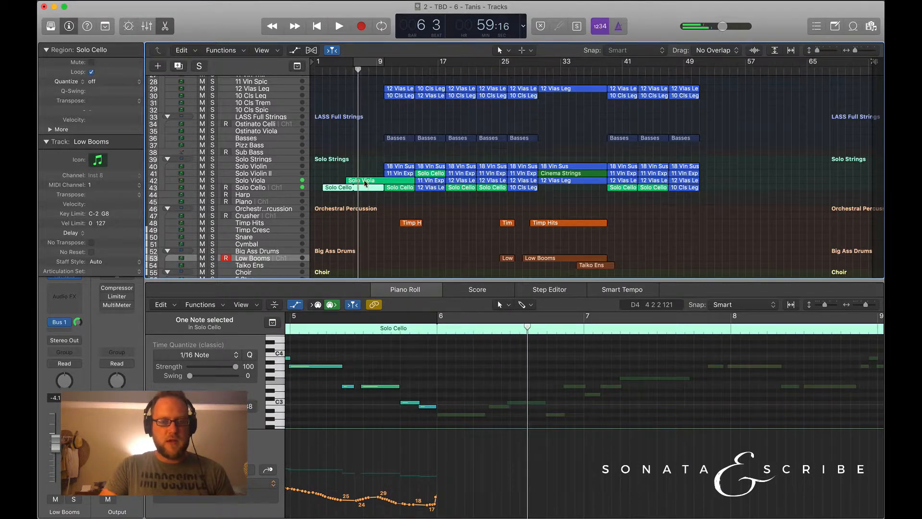
Add a short note at bar 6 in the Solo Viola region and move it down near C0, starting just before the bar.
{"action": "left_click", "coordinate": [365, 183]}
{"action": "scroll", "coordinate": [448, 375], "scroll_direction": "down", "scroll_amount": 5}
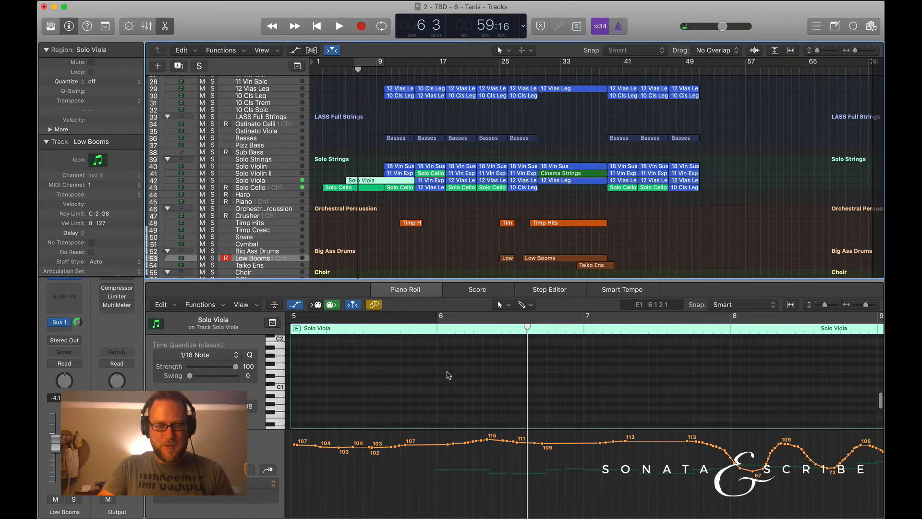
{"action": "scroll", "coordinate": [448, 375], "scroll_direction": "up", "scroll_amount": 5}
{"action": "scroll", "coordinate": [448, 376], "scroll_direction": "down", "scroll_amount": 5}
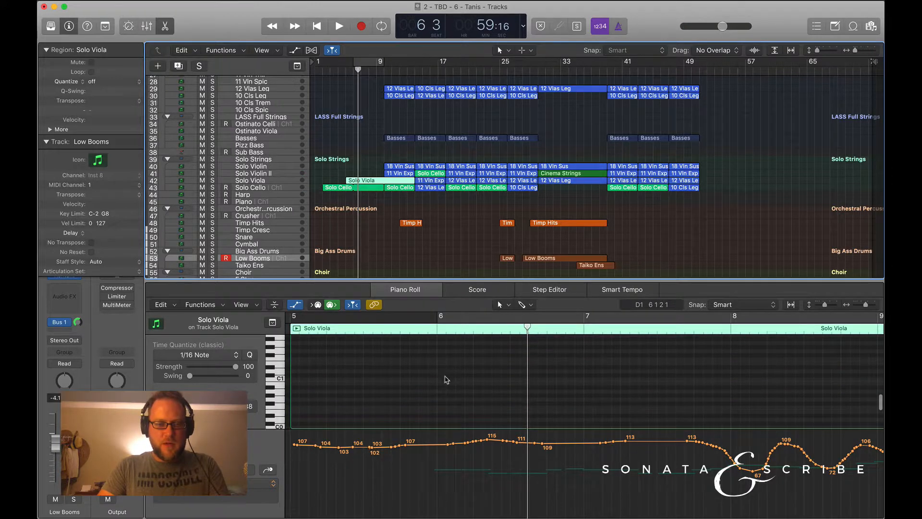
{"action": "left_click", "coordinate": [439, 379], "text": "super"}
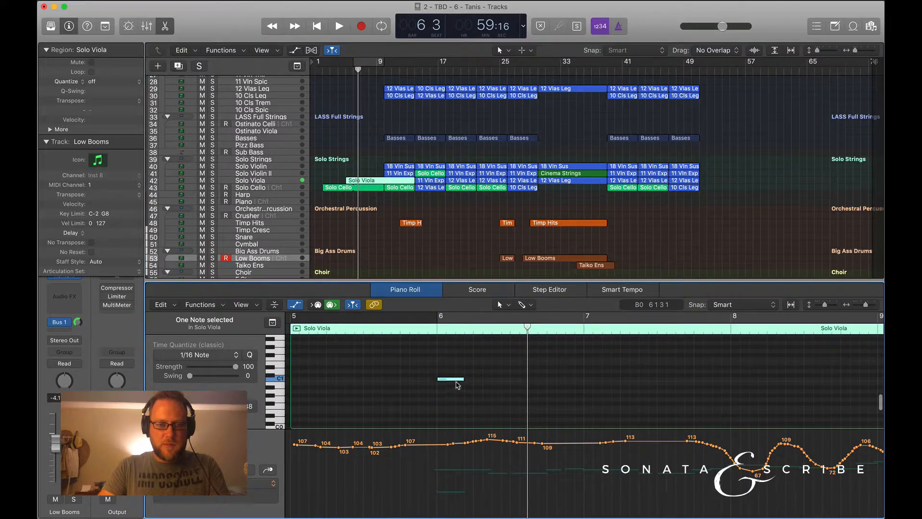
{"action": "left_click_drag", "start_coordinate": [453, 381], "coordinate": [444, 420]}
Play from bar 5 beat 4 and examine the Solo Viola region's controller curve around bar 10.
{"action": "left_click", "coordinate": [403, 329]}
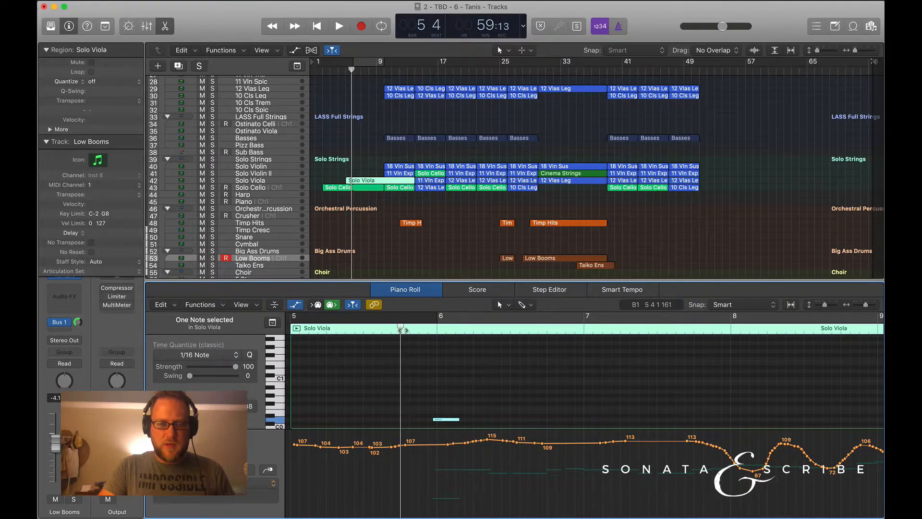
{"action": "key", "text": "space"}
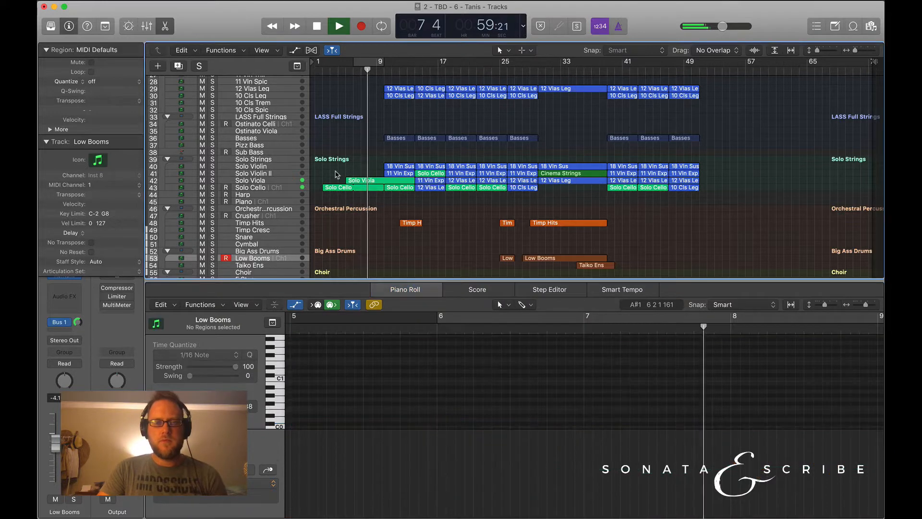
{"action": "left_click", "coordinate": [335, 173]}
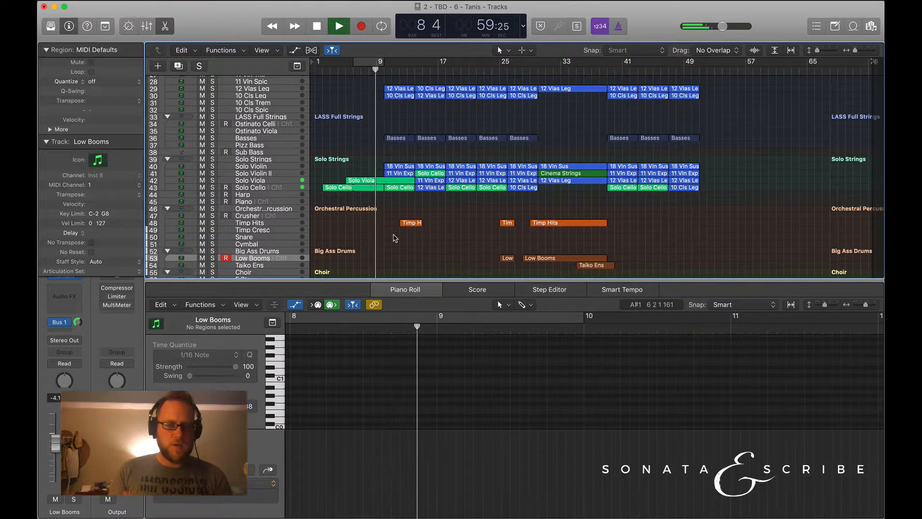
{"action": "left_click", "coordinate": [363, 183]}
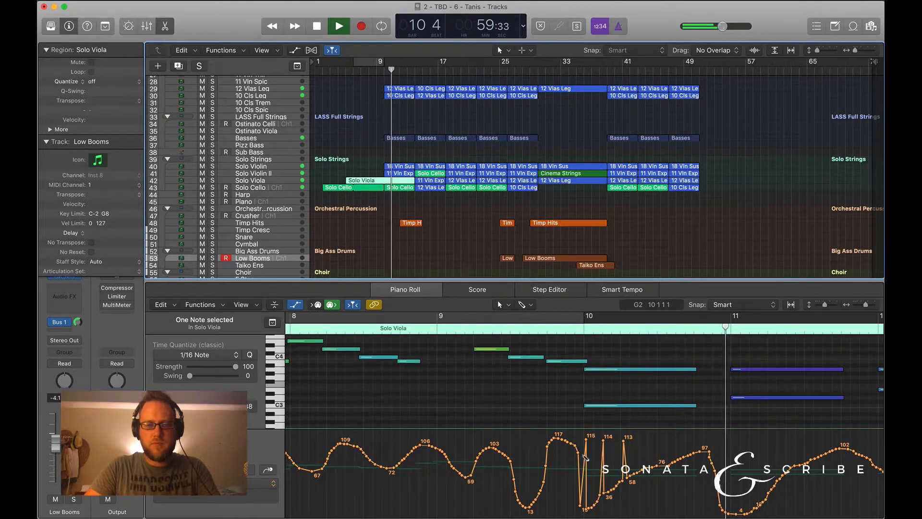
{"action": "mouse_move", "coordinate": [574, 456]}
{"action": "left_mouse_down"}
{"action": "mouse_move", "coordinate": [591, 503]}
{"action": "mouse_move", "coordinate": [667, 466]}
{"action": "left_mouse_up"}
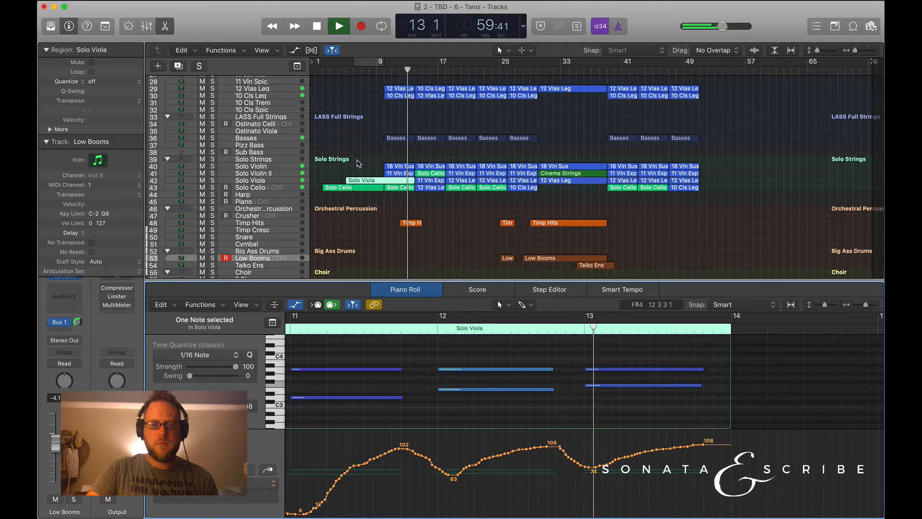
Look over the string groups during playback, select the Solo Cello region on the Solo Violin II track, and stop in bar 18.
{"action": "scroll", "coordinate": [360, 164], "scroll_direction": "up", "scroll_amount": 2}
{"action": "scroll", "coordinate": [359, 163], "scroll_direction": "up", "scroll_amount": 4}
{"action": "scroll", "coordinate": [359, 164], "scroll_direction": "down", "scroll_amount": 4}
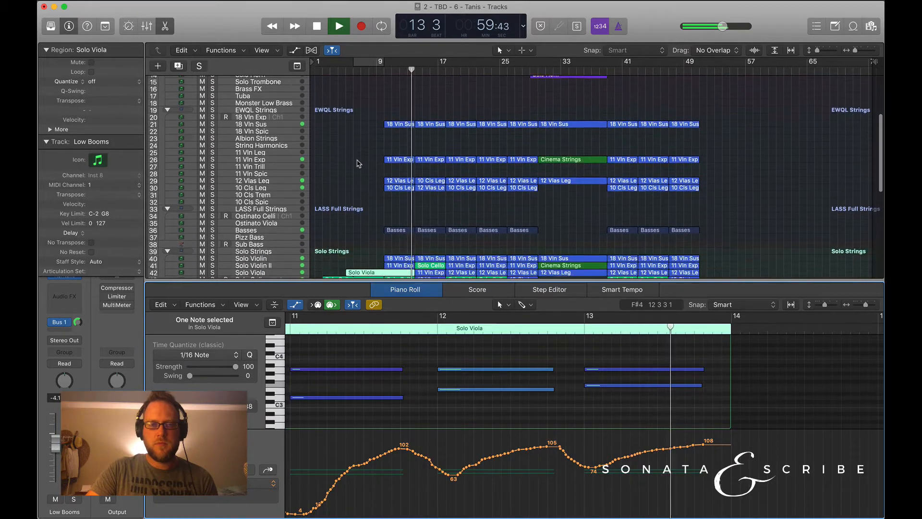
{"action": "scroll", "coordinate": [360, 164], "scroll_direction": "down", "scroll_amount": 1}
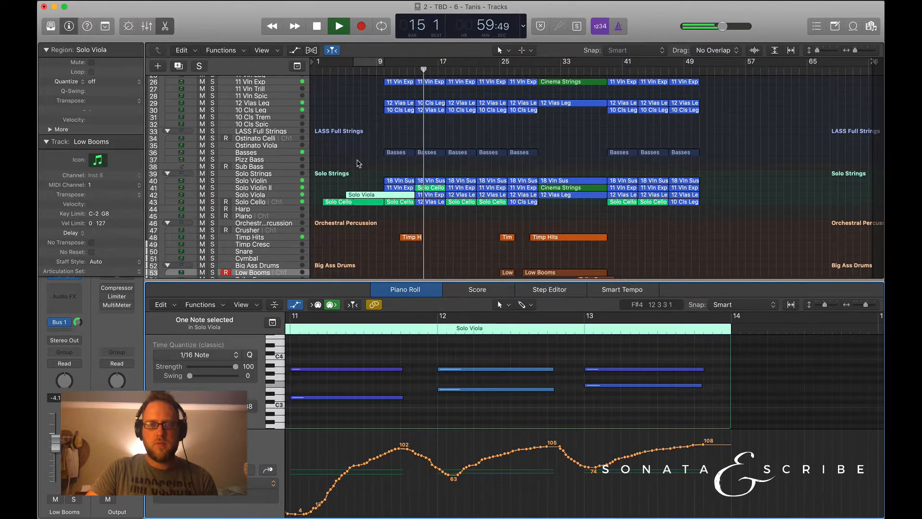
{"action": "scroll", "coordinate": [359, 163], "scroll_direction": "up", "scroll_amount": 2}
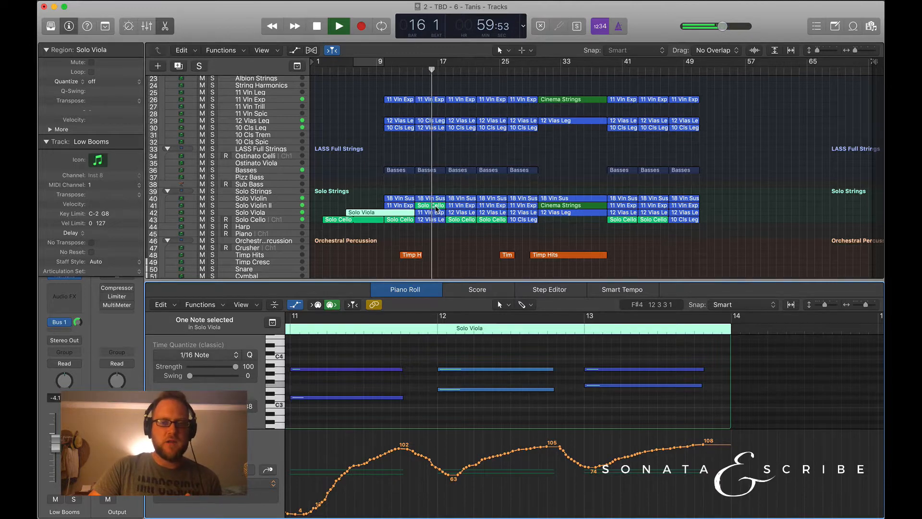
{"action": "left_click", "coordinate": [421, 206]}
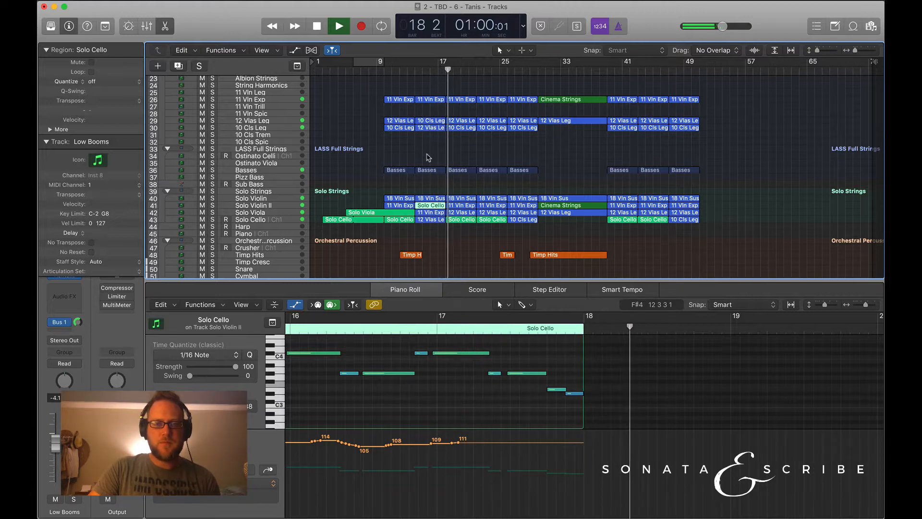
{"action": "key", "text": "space"}
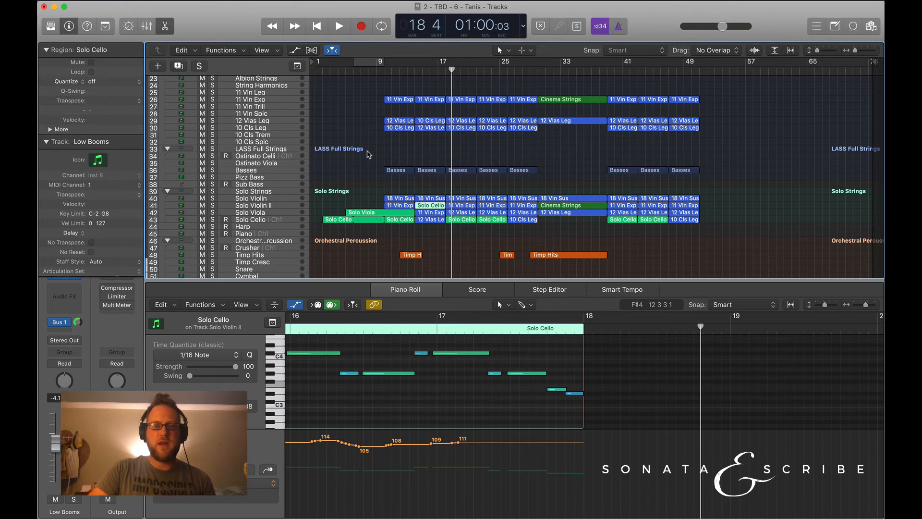
{"action": "scroll", "coordinate": [368, 154], "scroll_direction": "down", "scroll_amount": 5}
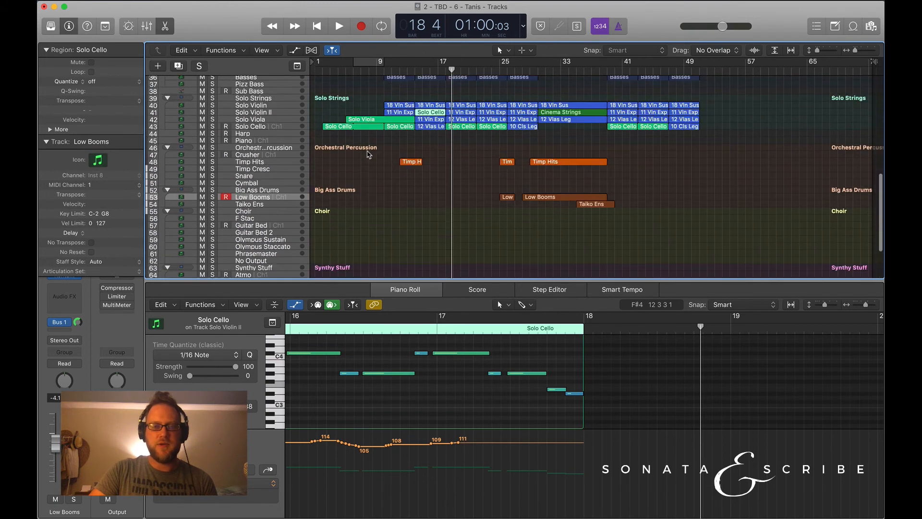
{"action": "scroll", "coordinate": [369, 154], "scroll_direction": "up", "scroll_amount": 6}
{"action": "left_click", "coordinate": [627, 1]}
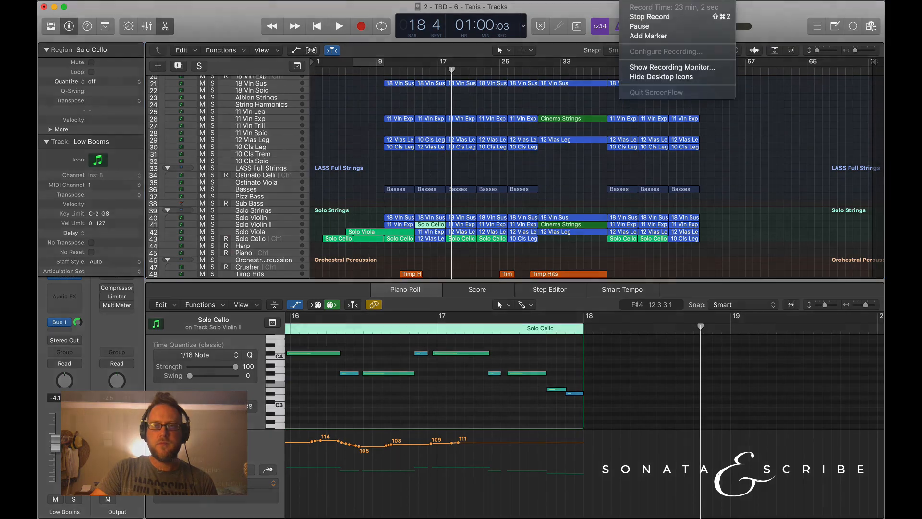